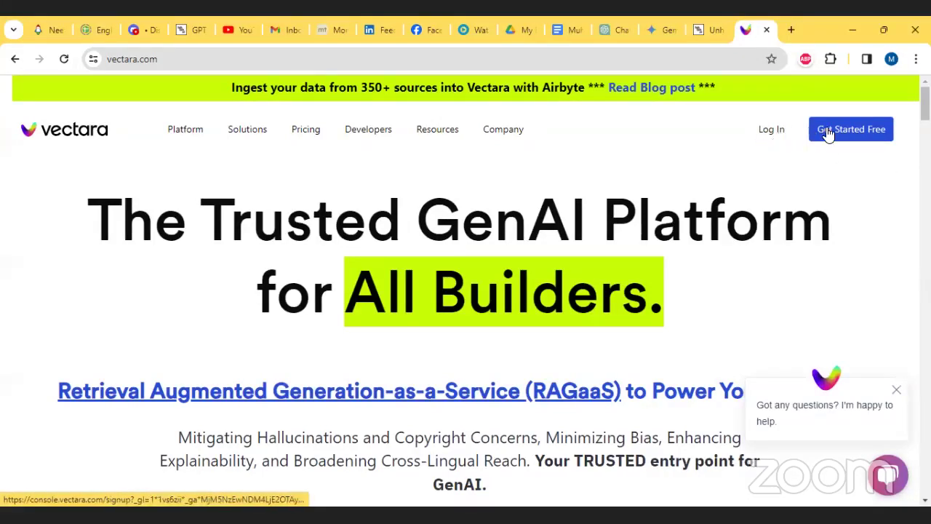
- Log in to the Vectara console
{"action": "left_click", "coordinate": [772, 131]}
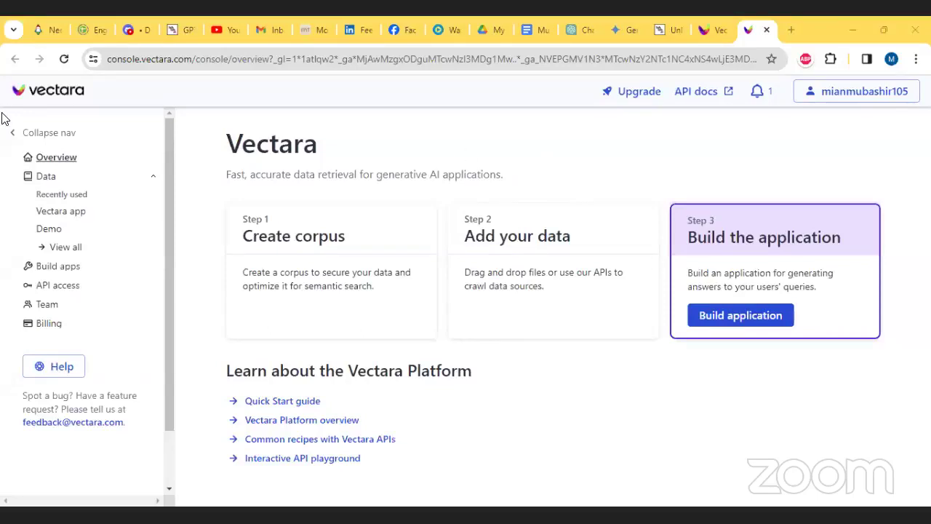
{"action": "mouse_move", "coordinate": [219, 248]}
{"action": "left_mouse_down"}
{"action": "mouse_move", "coordinate": [378, 253]}
{"action": "mouse_move", "coordinate": [254, 189]}
{"action": "mouse_move", "coordinate": [222, 247]}
{"action": "left_mouse_up"}
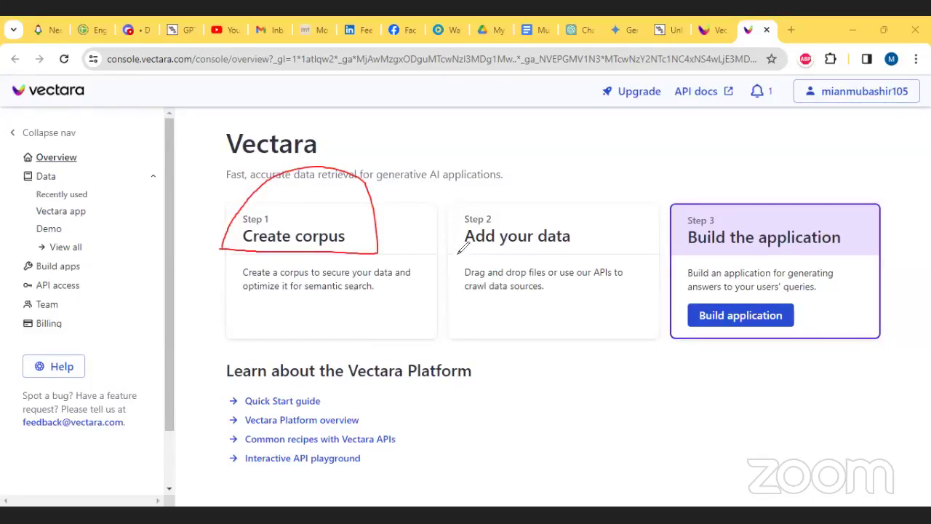
{"action": "left_click_drag", "start_coordinate": [457, 249], "coordinate": [573, 247]}
{"action": "left_click_drag", "start_coordinate": [678, 256], "coordinate": [829, 252]}
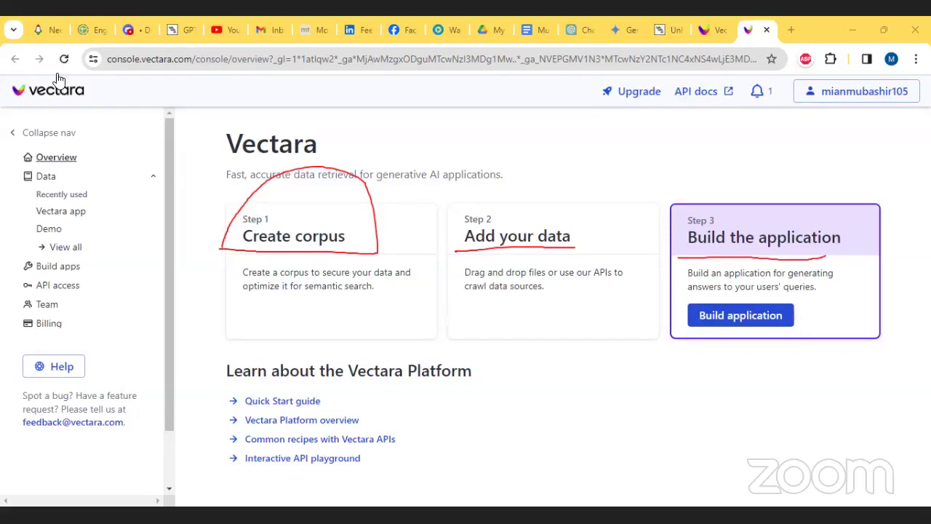
- Go to the account's data section and start creating a new corpus
{"action": "left_click", "coordinate": [41, 179]}
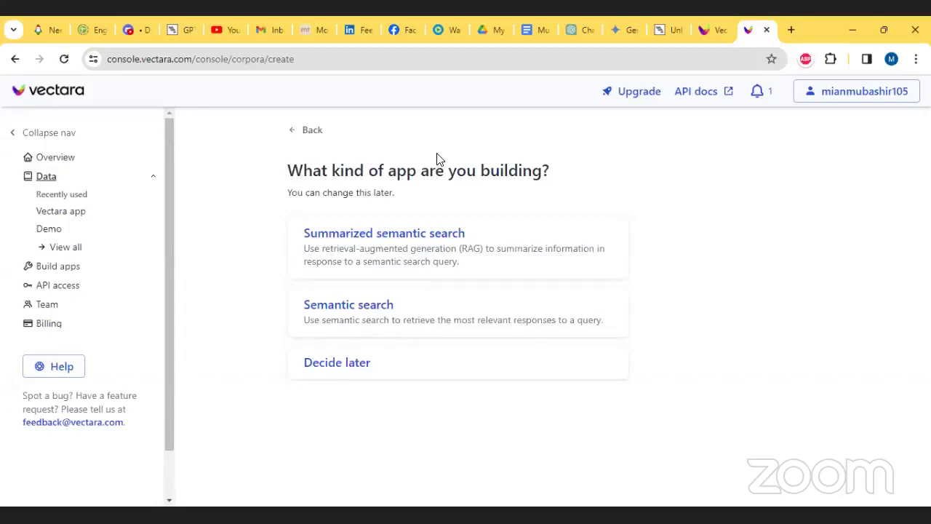
{"action": "left_click_drag", "start_coordinate": [293, 246], "coordinate": [477, 240]}
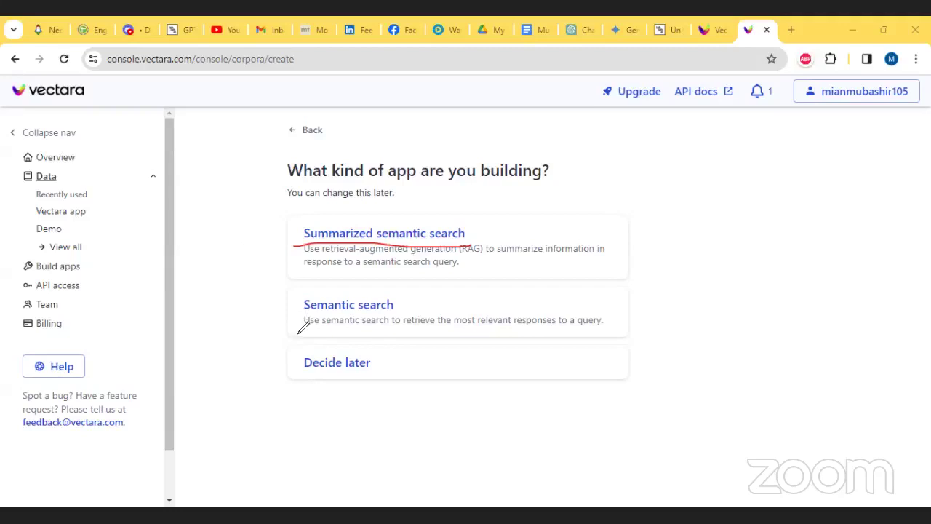
{"action": "left_click_drag", "start_coordinate": [297, 313], "coordinate": [413, 309]}
{"action": "left_click_drag", "start_coordinate": [299, 372], "coordinate": [371, 371]}
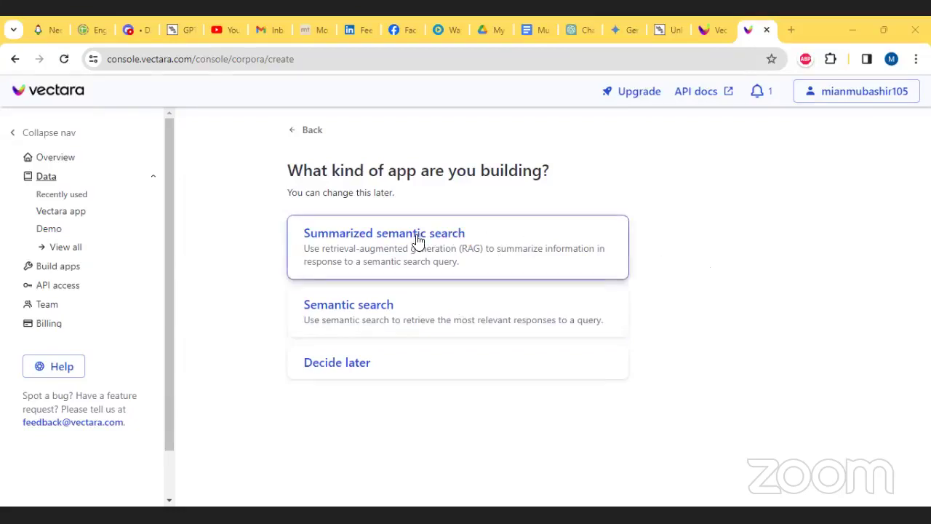
- Create a corpus named "Vectara app" for summarized semantic search, keeping the default filter attributes and an empty description
{"action": "left_click", "coordinate": [442, 252]}
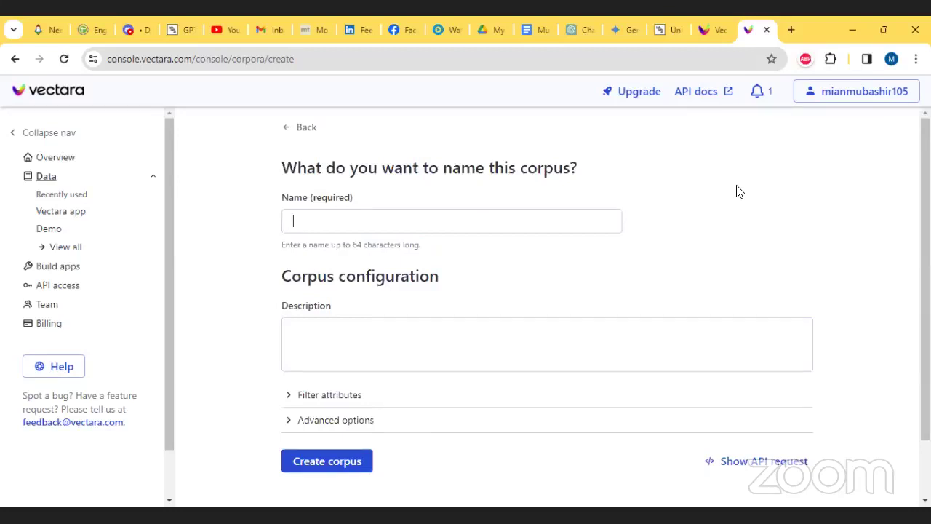
{"action": "type", "text": "Vectara app"}
{"action": "scroll", "coordinate": [736, 192], "scroll_direction": "down", "scroll_amount": 2}
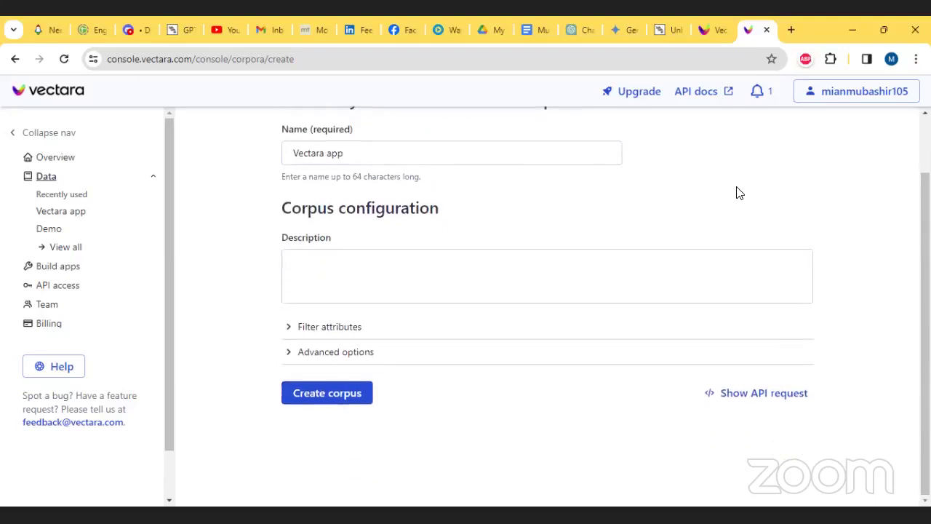
{"action": "left_click", "coordinate": [394, 257]}
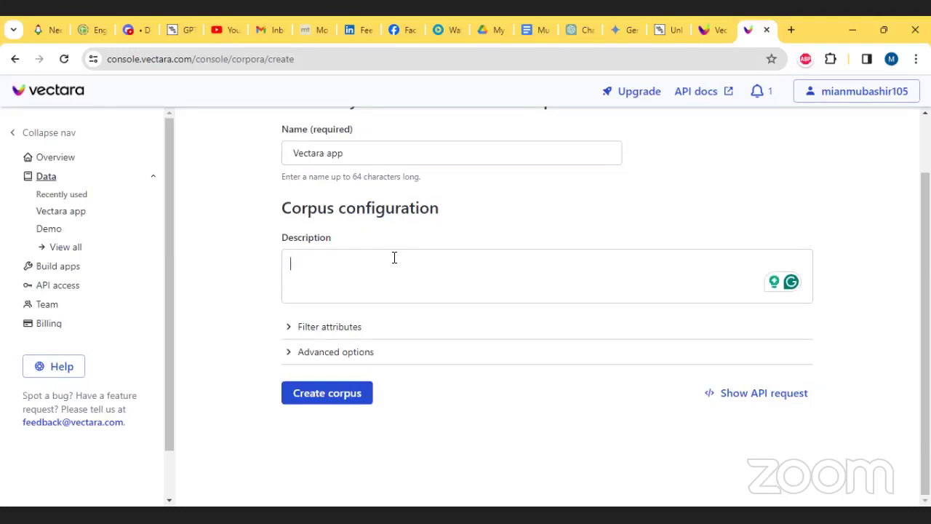
{"action": "left_click", "coordinate": [287, 332]}
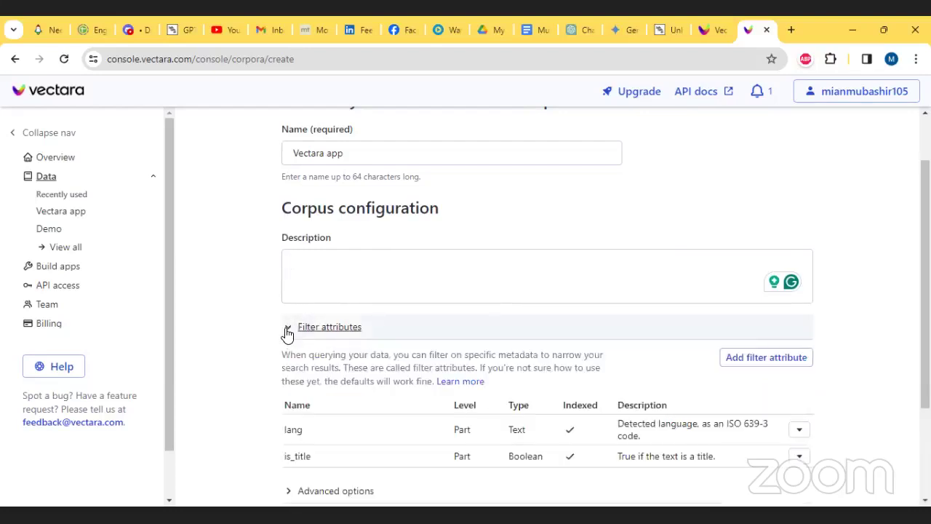
{"action": "scroll", "coordinate": [519, 337], "scroll_direction": "down", "scroll_amount": 2}
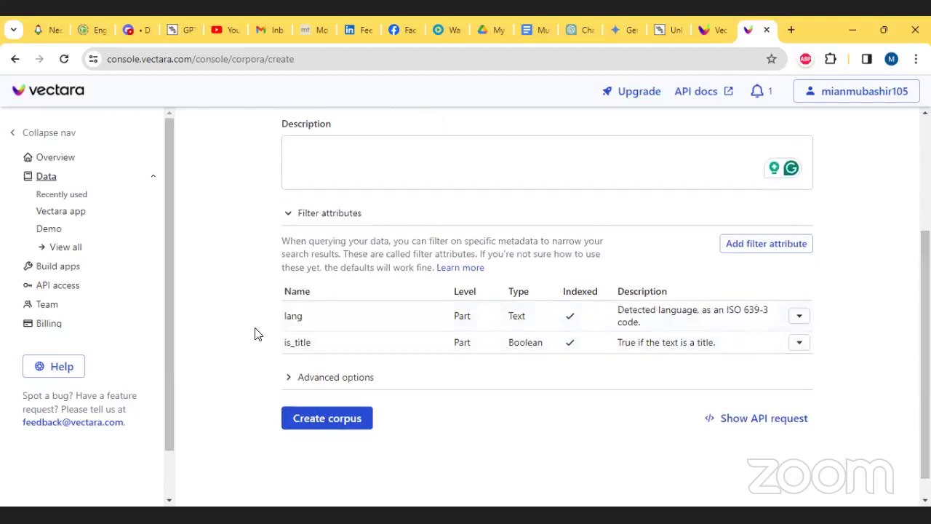
{"action": "left_click", "coordinate": [299, 214]}
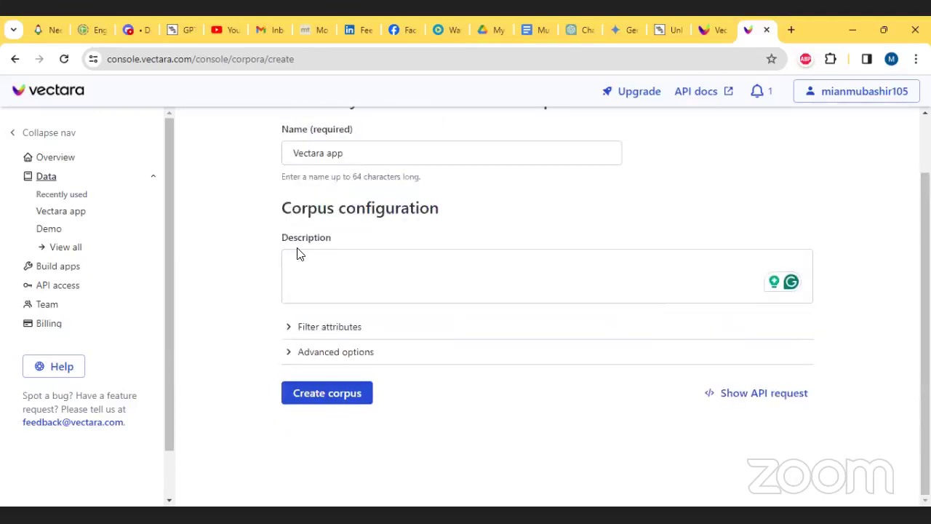
{"action": "left_click", "coordinate": [331, 397]}
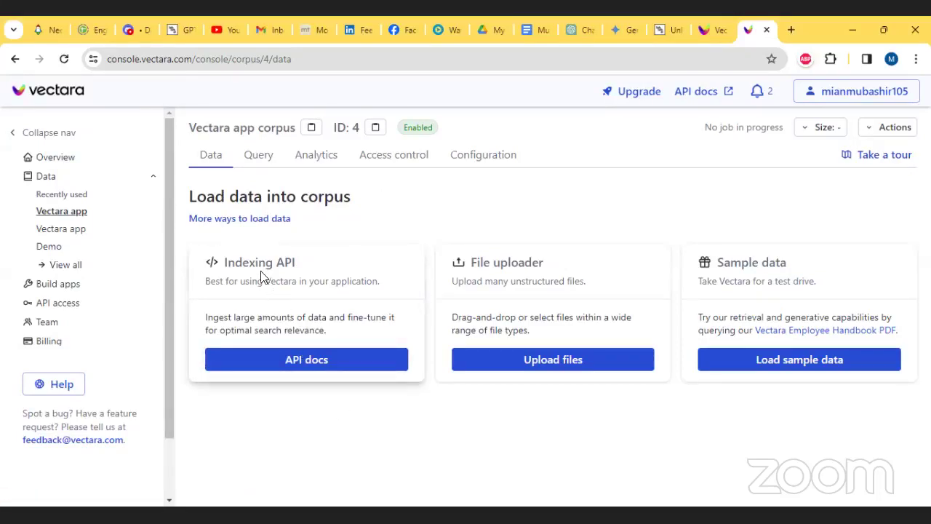
- Review the Indexing API, File uploader and Sample data options for loading data into the corpus
{"action": "left_click_drag", "start_coordinate": [224, 263], "coordinate": [295, 258]}
{"action": "left_click", "coordinate": [295, 259]}
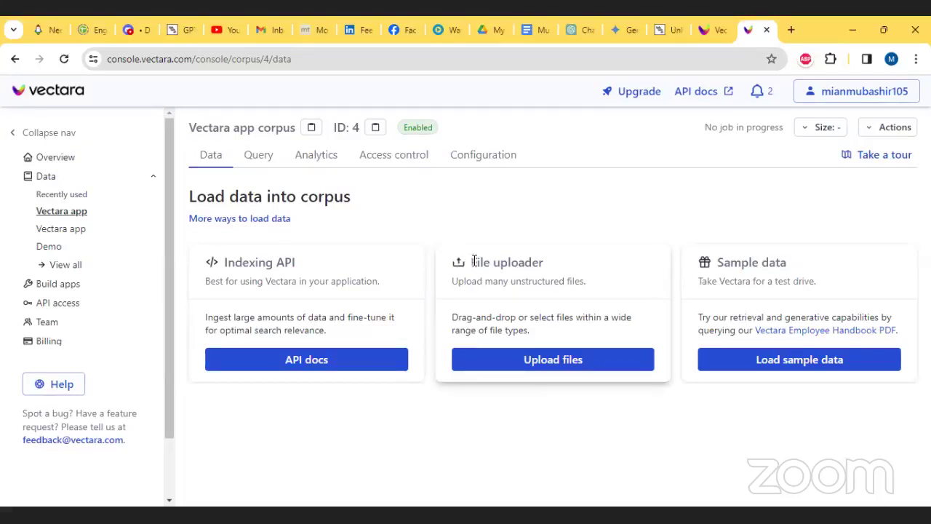
{"action": "left_click_drag", "start_coordinate": [473, 262], "coordinate": [544, 261]}
{"action": "left_click", "coordinate": [542, 259]}
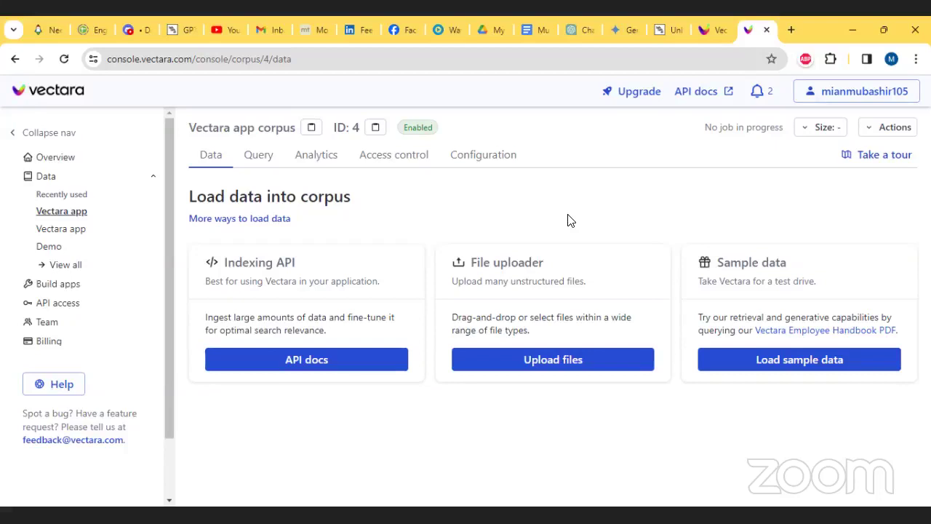
{"action": "left_click_drag", "start_coordinate": [716, 262], "coordinate": [800, 269]}
{"action": "left_click", "coordinate": [800, 268]}
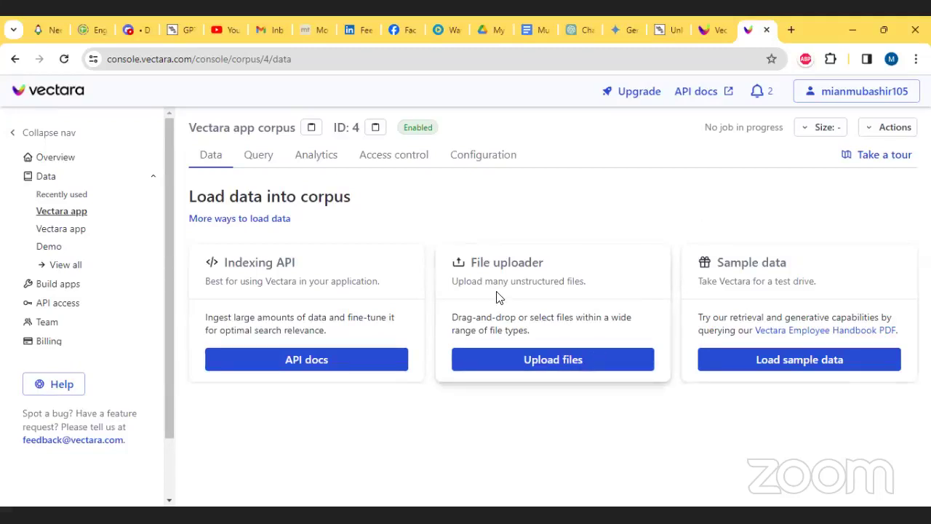
- Upload the vectara_employee_handbook PDF from the Downloads Documents folder to the new corpus
{"action": "left_click", "coordinate": [566, 366]}
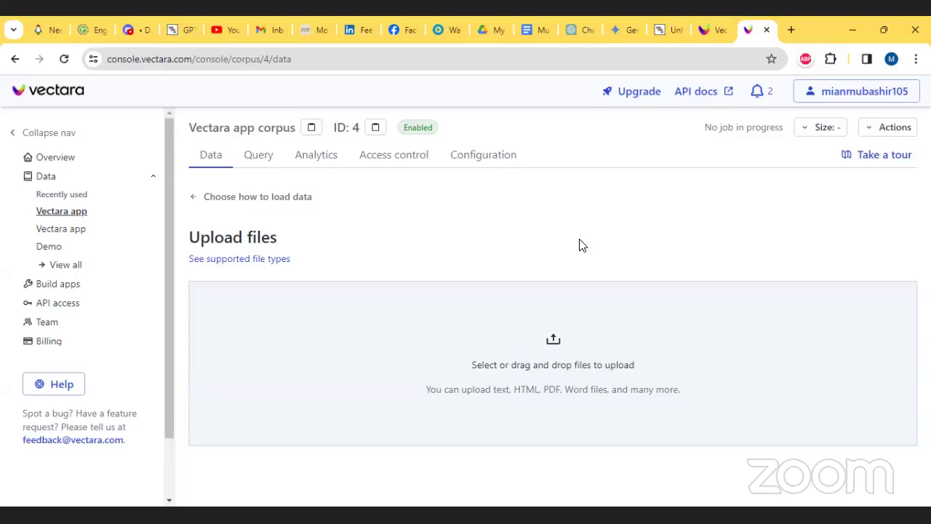
{"action": "left_click", "coordinate": [525, 373]}
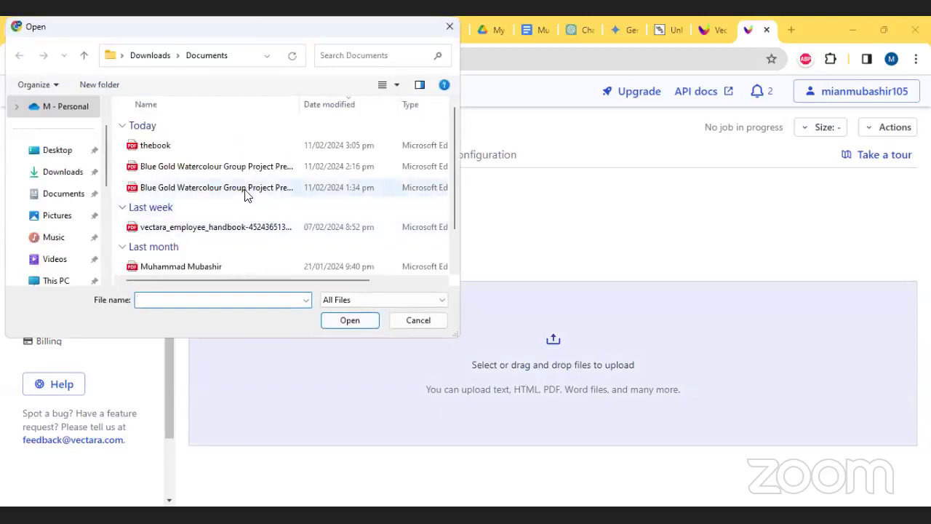
{"action": "left_click", "coordinate": [222, 226]}
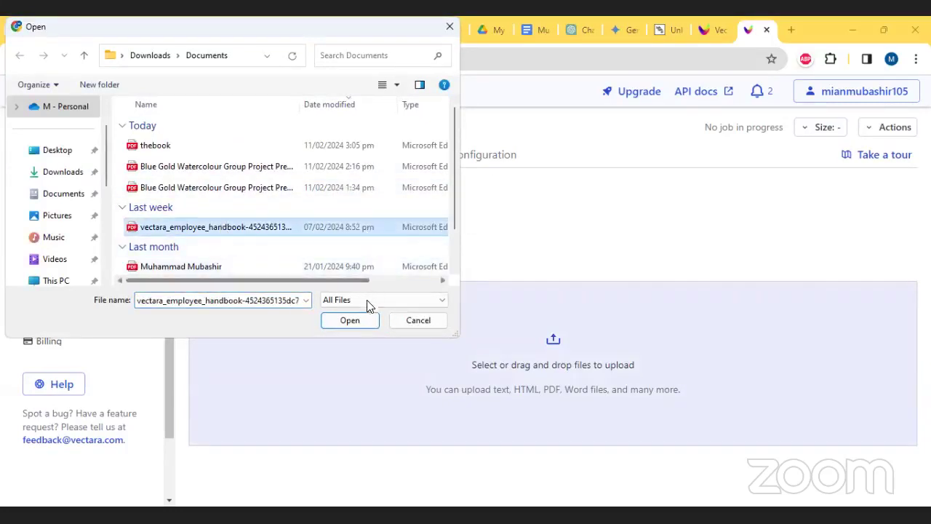
{"action": "left_click", "coordinate": [349, 321]}
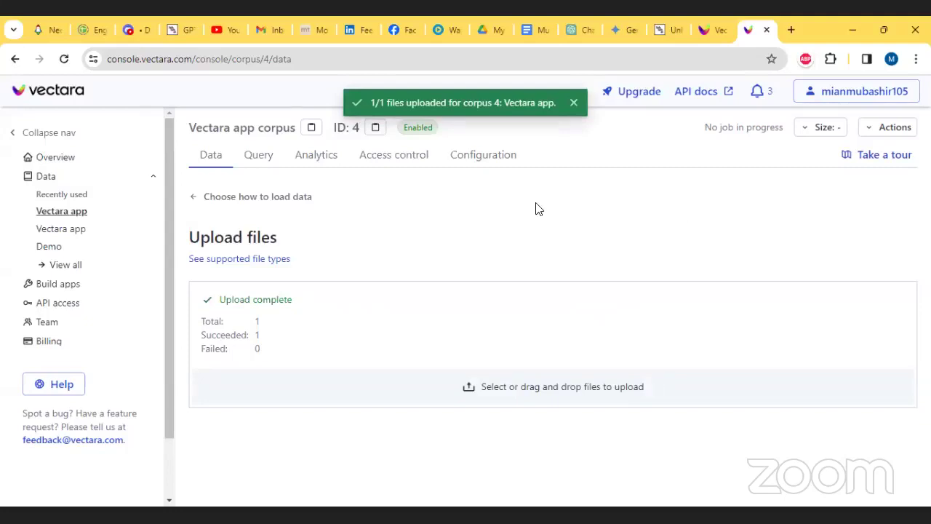
{"action": "double_click", "coordinate": [255, 335]}
{"action": "left_click", "coordinate": [262, 326]}
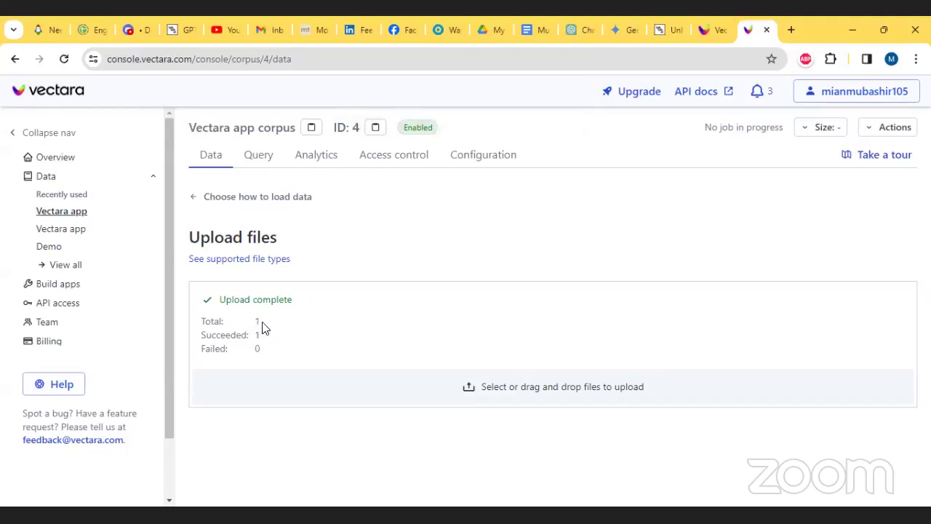
- Examine the metadata and JSON details of the uploaded employee handbook in the corpus data, and close them
{"action": "left_click", "coordinate": [259, 158]}
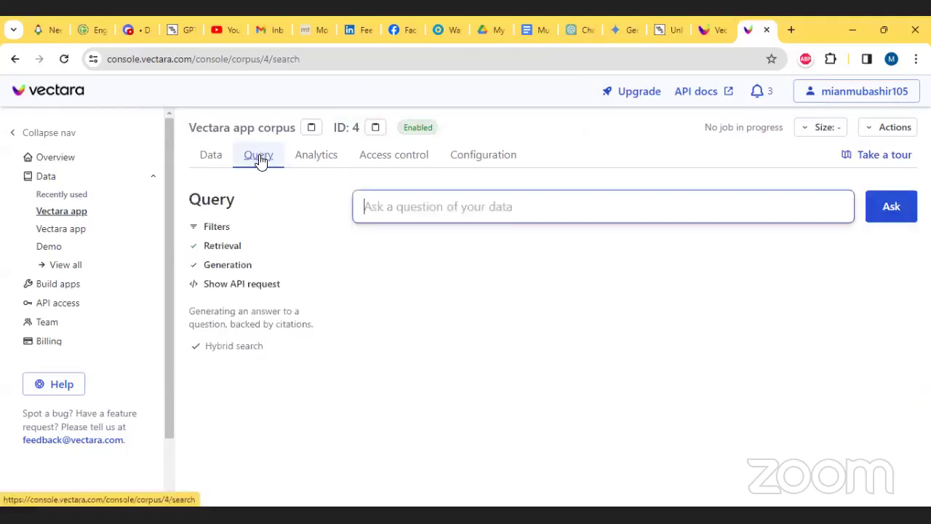
{"action": "left_click", "coordinate": [317, 160]}
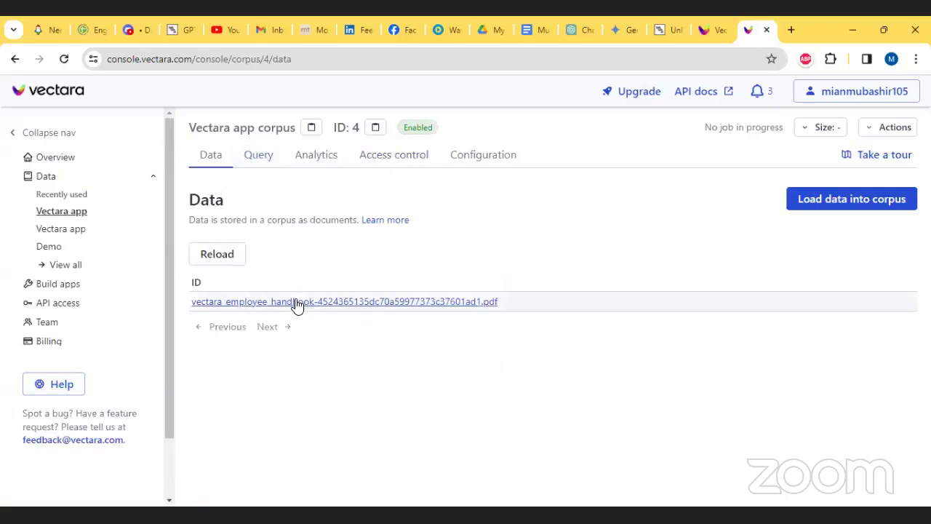
{"action": "left_click", "coordinate": [476, 306]}
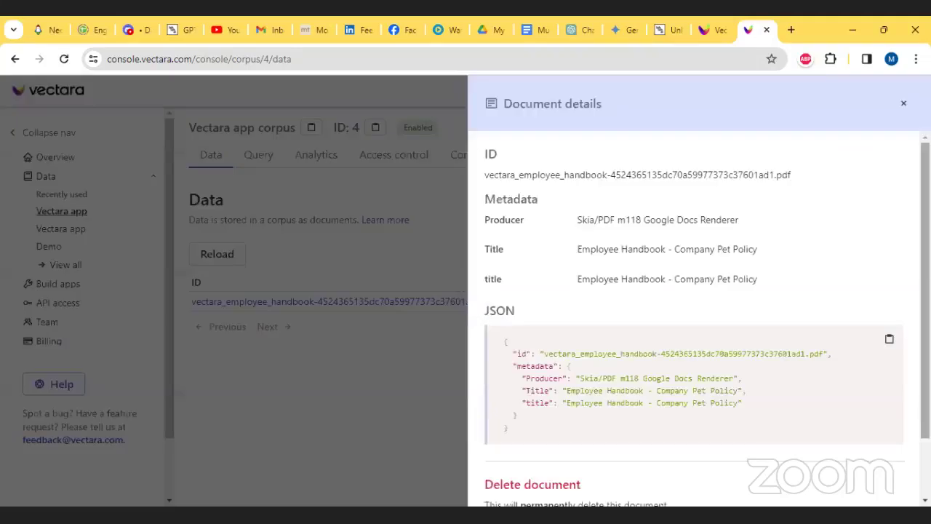
{"action": "scroll", "coordinate": [476, 309], "scroll_direction": "down", "scroll_amount": 1}
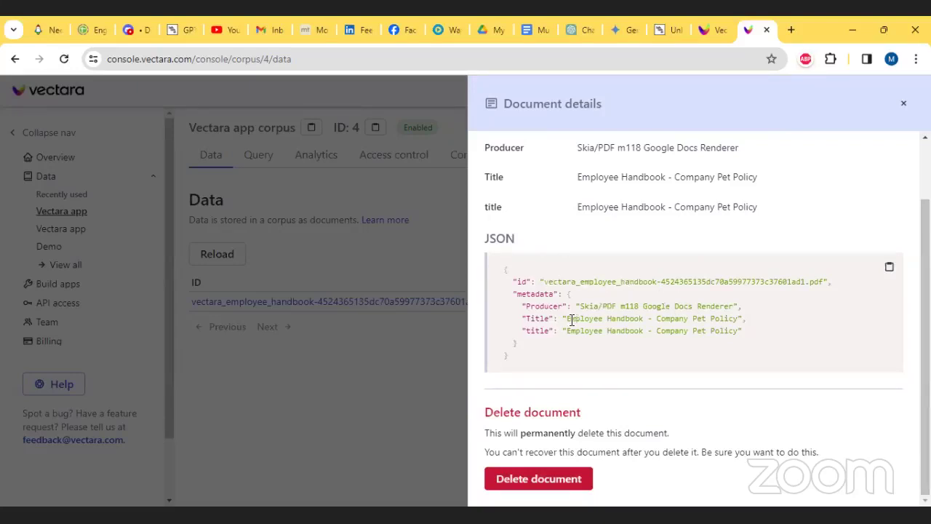
{"action": "left_click_drag", "start_coordinate": [565, 318], "coordinate": [771, 328]}
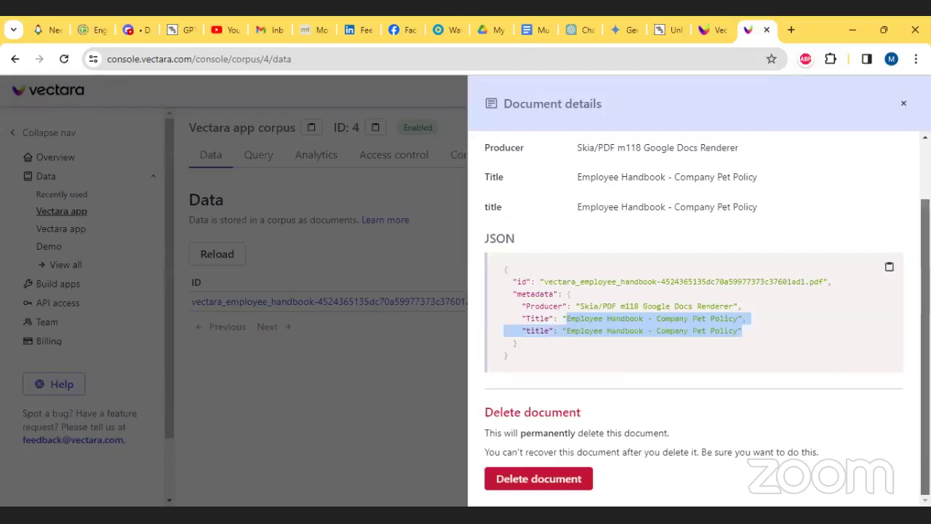
{"action": "scroll", "coordinate": [925, 305], "scroll_direction": "up", "scroll_amount": 1}
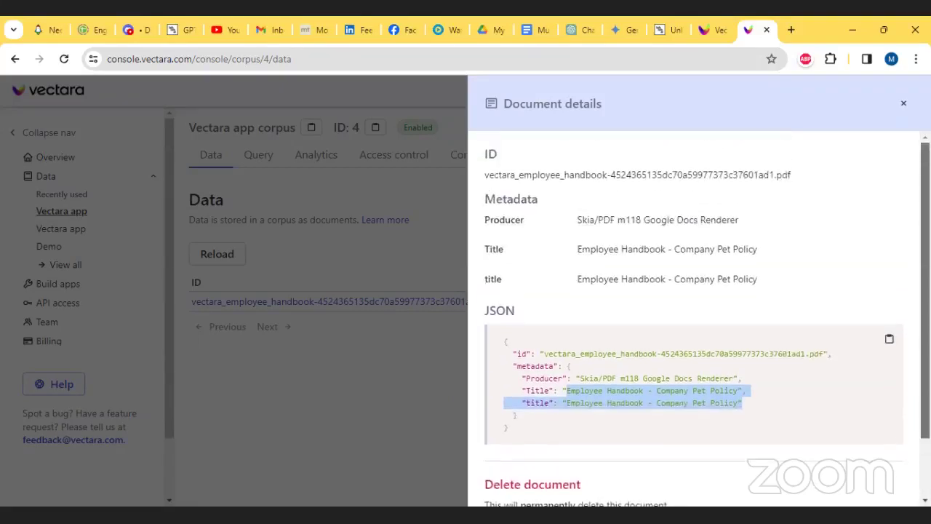
{"action": "left_click", "coordinate": [903, 103]}
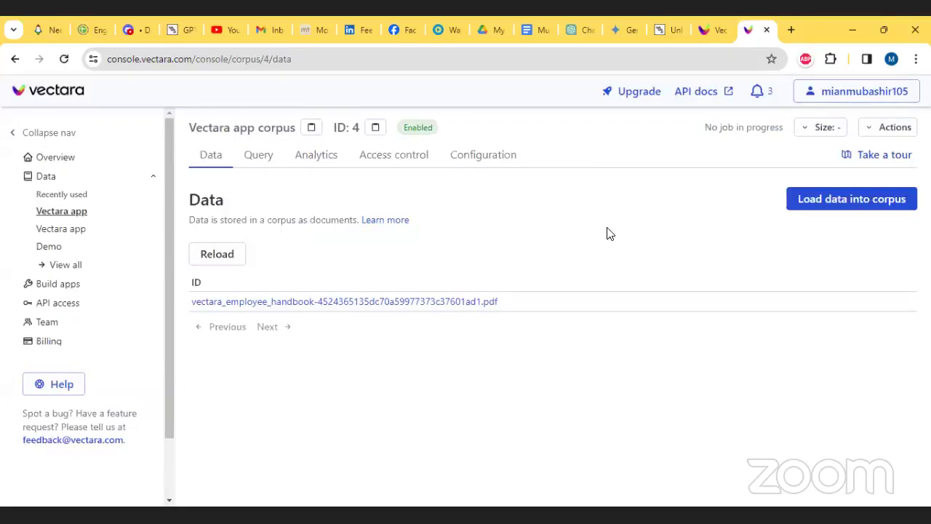
- Look over the corpus's data loading options, its query page and its analytics page
{"action": "left_click", "coordinate": [864, 200]}
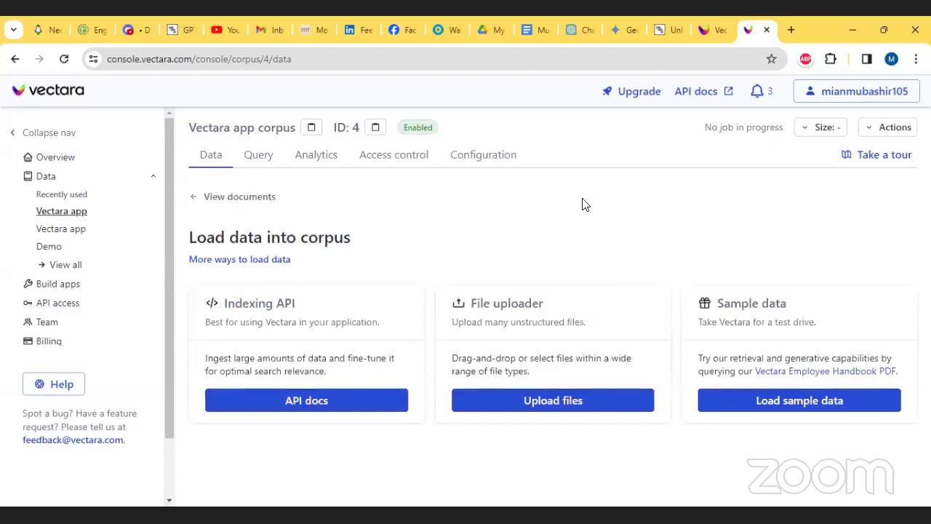
{"action": "left_click", "coordinate": [198, 196]}
{"action": "left_click", "coordinate": [256, 157]}
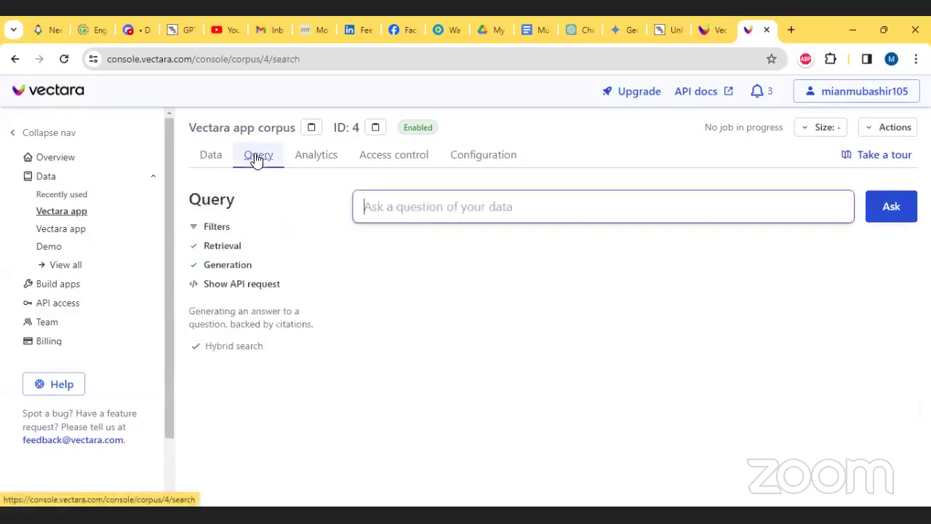
{"action": "left_click", "coordinate": [462, 280]}
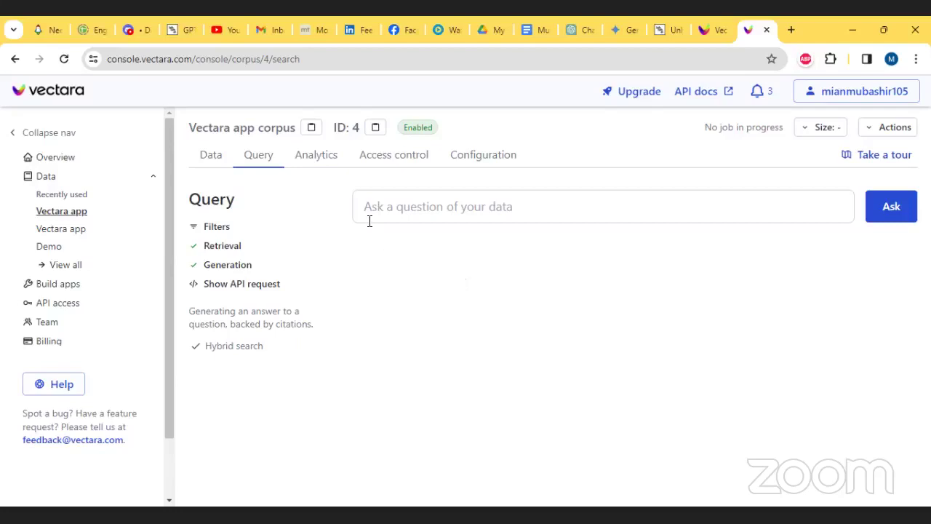
{"action": "left_click", "coordinate": [313, 158]}
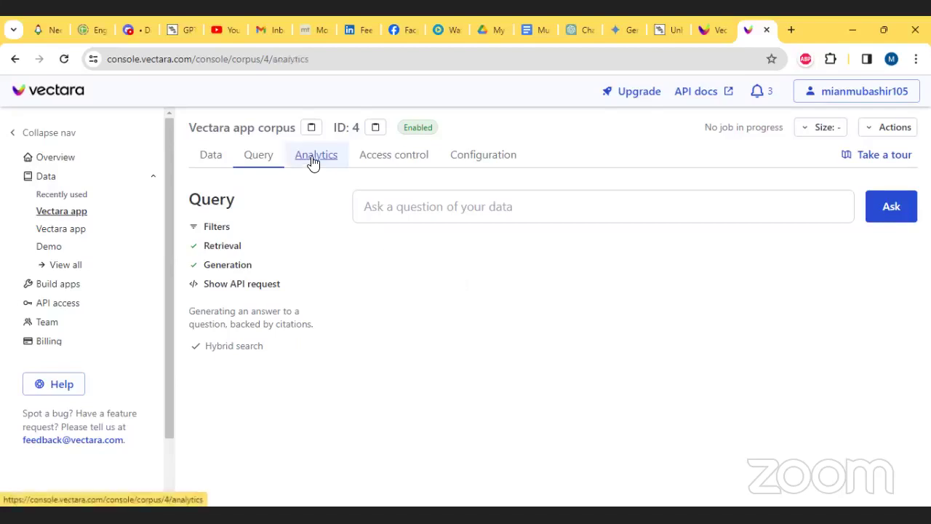
- Create an API key named demo for the Vectara app (ID: 4) corpus with QueryService access
{"action": "left_click", "coordinate": [374, 165]}
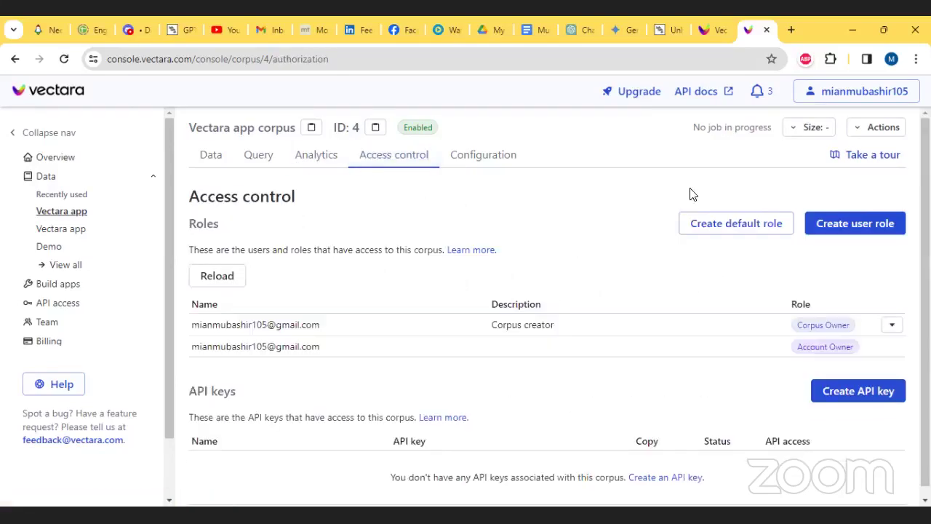
{"action": "scroll", "coordinate": [559, 306], "scroll_direction": "down", "scroll_amount": 1}
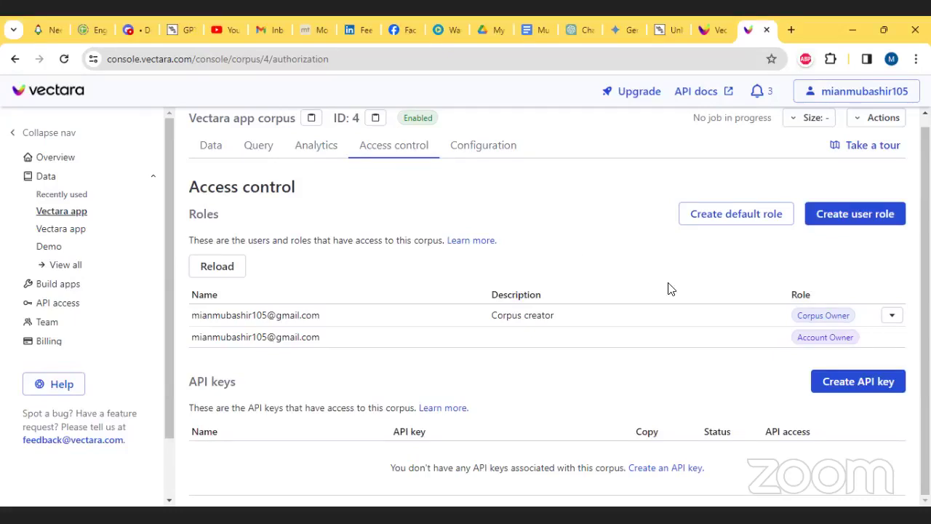
{"action": "left_click", "coordinate": [876, 390]}
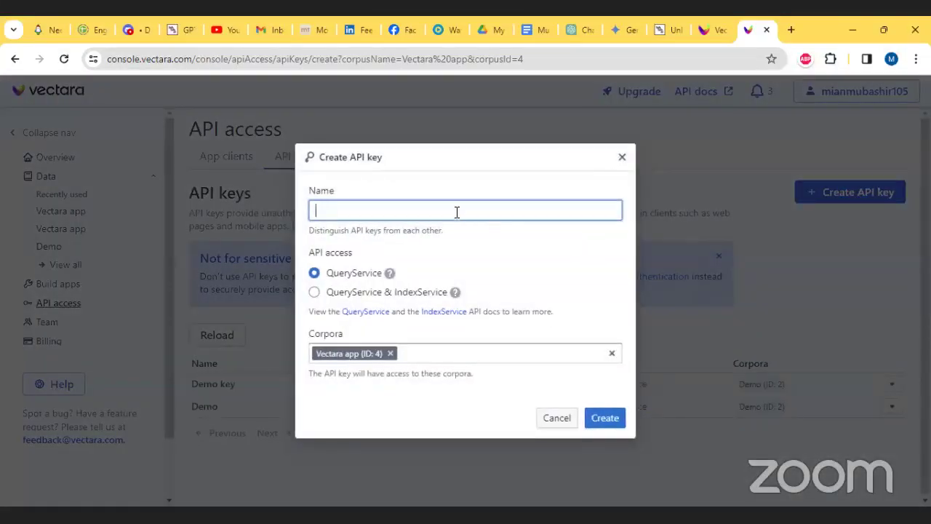
{"action": "type", "text": "demo"}
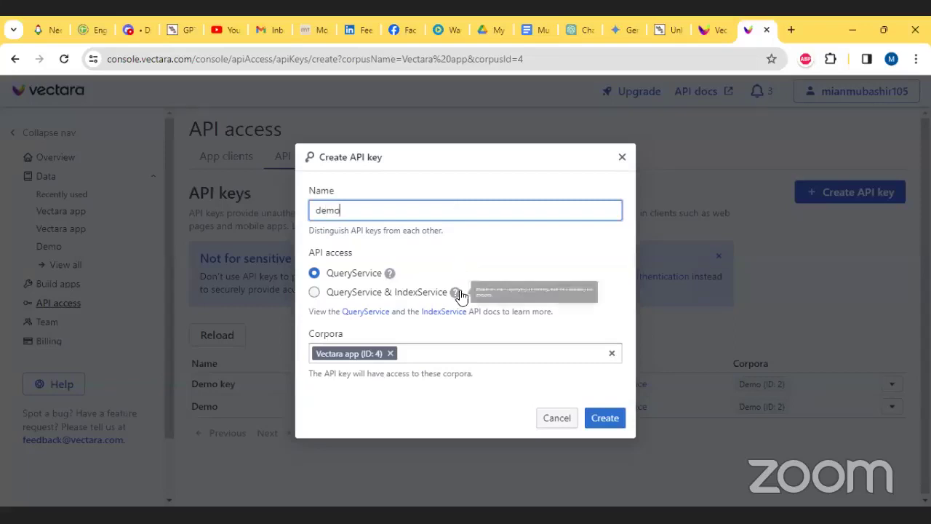
{"action": "left_click", "coordinate": [330, 355]}
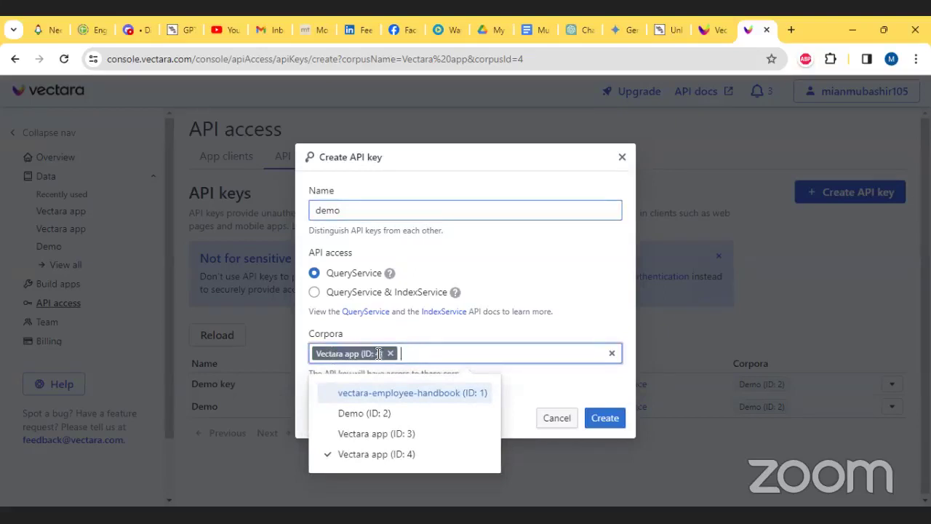
{"action": "left_click", "coordinate": [322, 353]}
{"action": "left_click", "coordinate": [408, 454]}
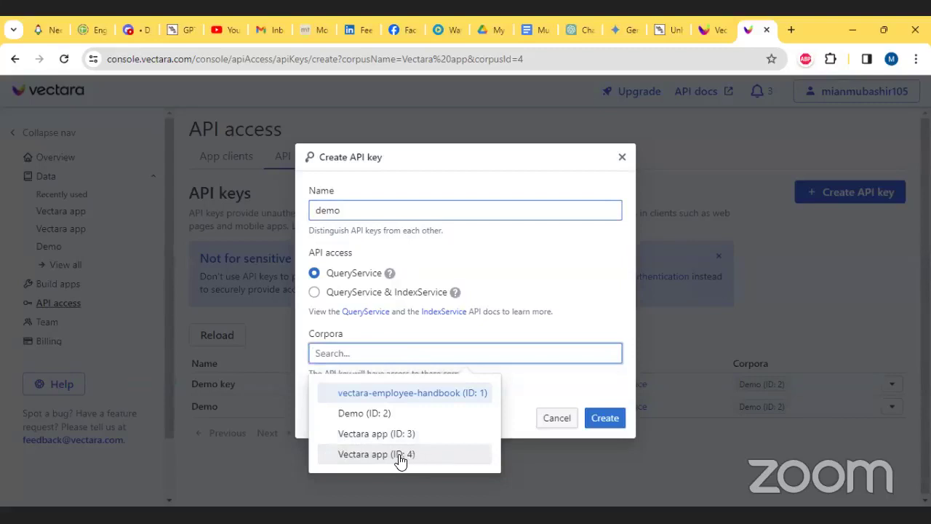
{"action": "left_click", "coordinate": [404, 456]}
{"action": "left_click", "coordinate": [554, 329]}
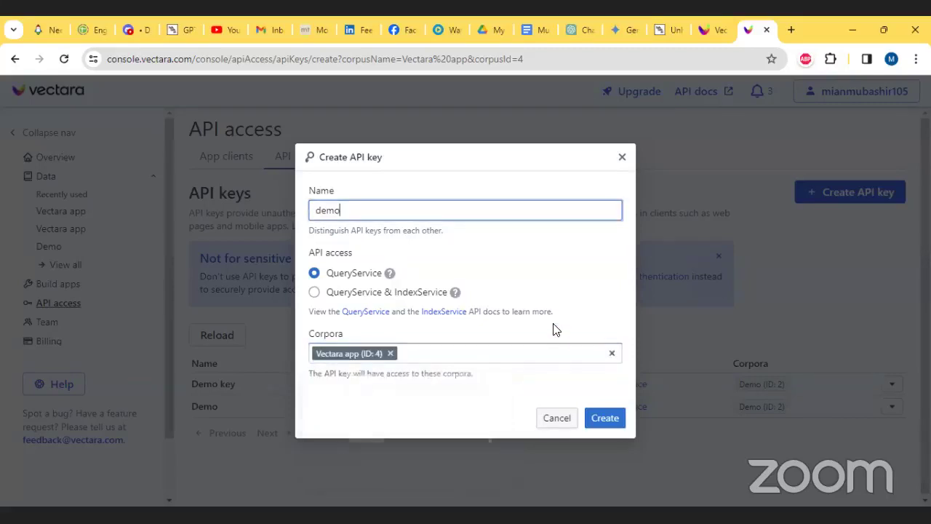
{"action": "left_click", "coordinate": [603, 419]}
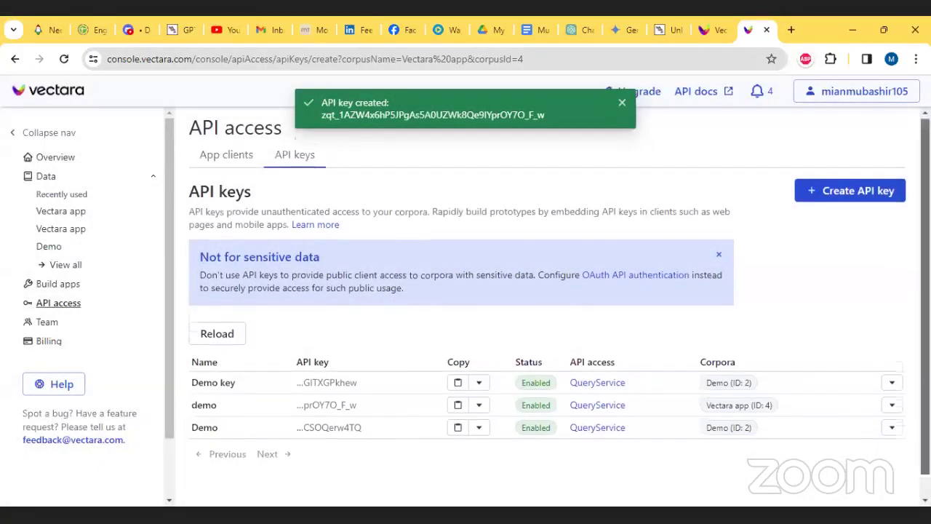
- Check the copy options offered for the new demo API key in the API keys list
{"action": "scroll", "coordinate": [924, 306], "scroll_direction": "down", "scroll_amount": 1}
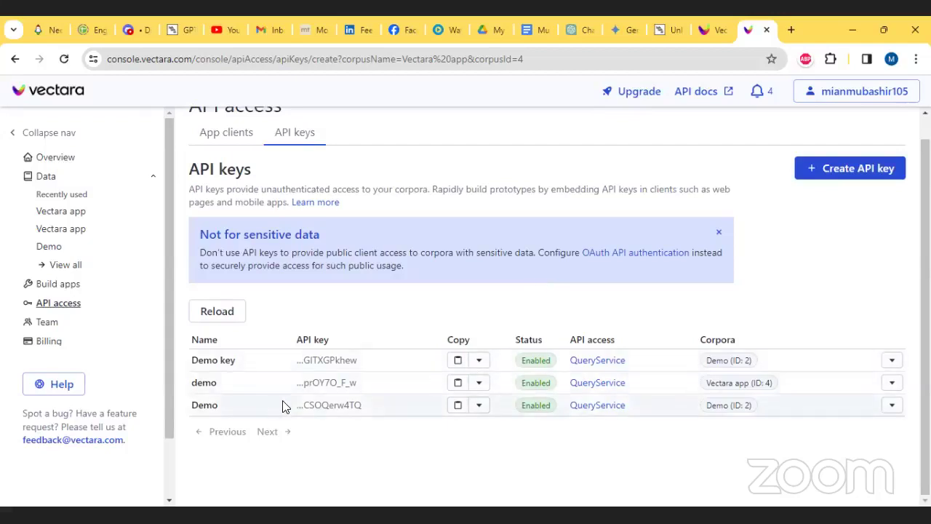
{"action": "left_click", "coordinate": [479, 384]}
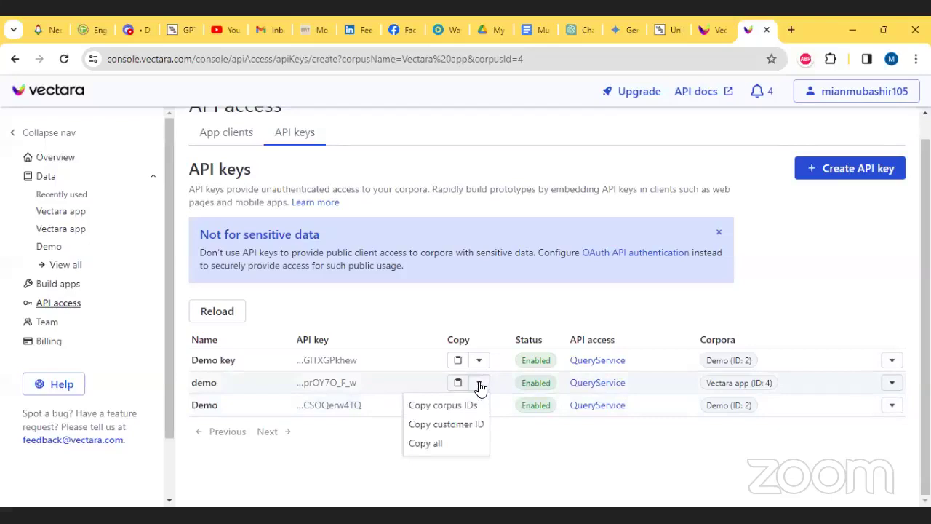
{"action": "left_click", "coordinate": [479, 384]}
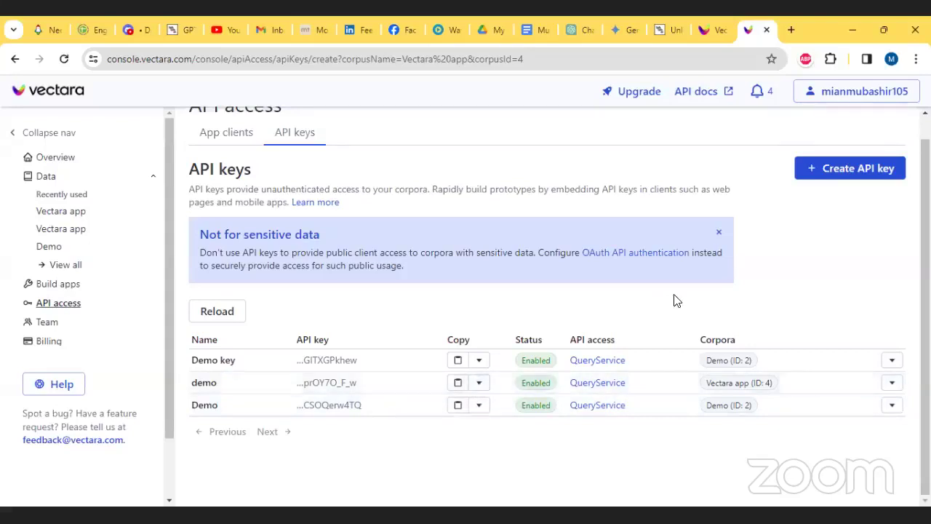
{"action": "scroll", "coordinate": [673, 300], "scroll_direction": "up", "scroll_amount": 1}
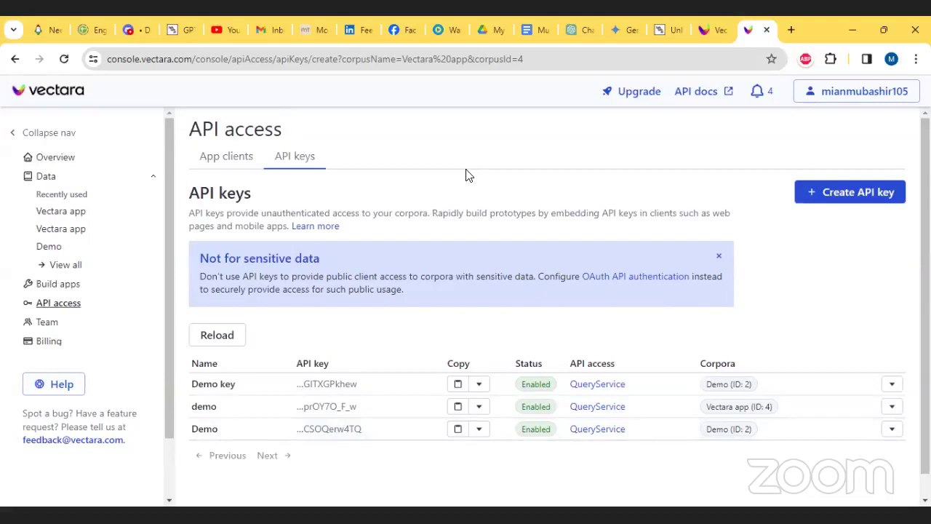
- Review the app clients page, including its app client creation form and OAuth 2.0 authentication URL, alongside the API keys page
{"action": "left_click", "coordinate": [227, 163]}
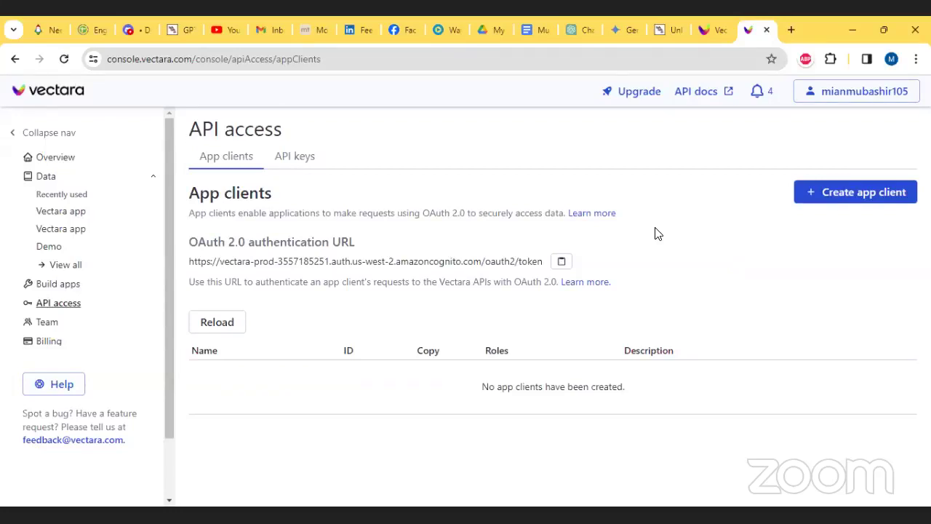
{"action": "left_click", "coordinate": [889, 194]}
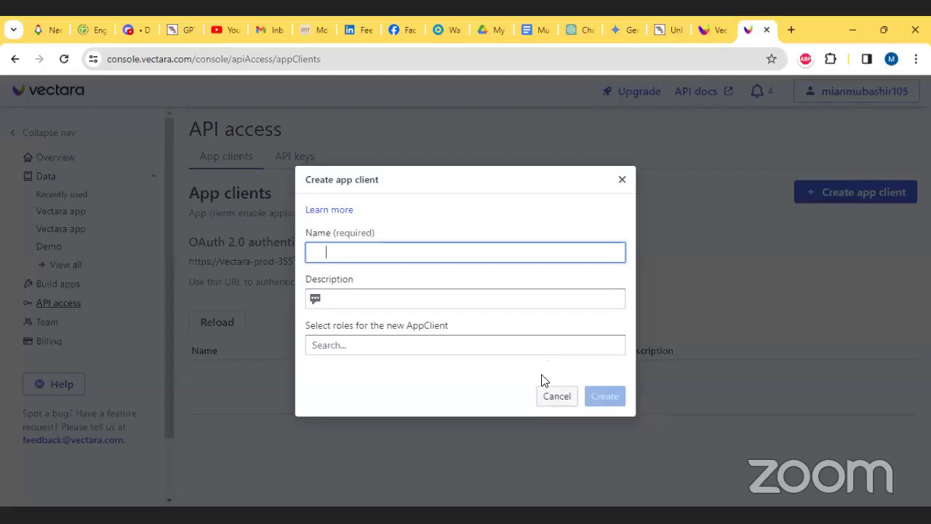
{"action": "left_click", "coordinate": [554, 397]}
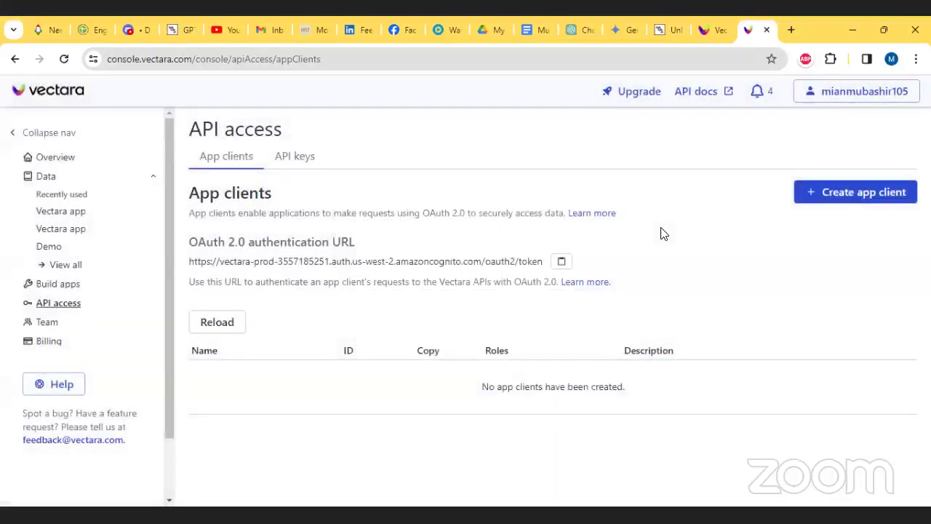
{"action": "left_click", "coordinate": [563, 265]}
{"action": "left_click", "coordinate": [293, 157]}
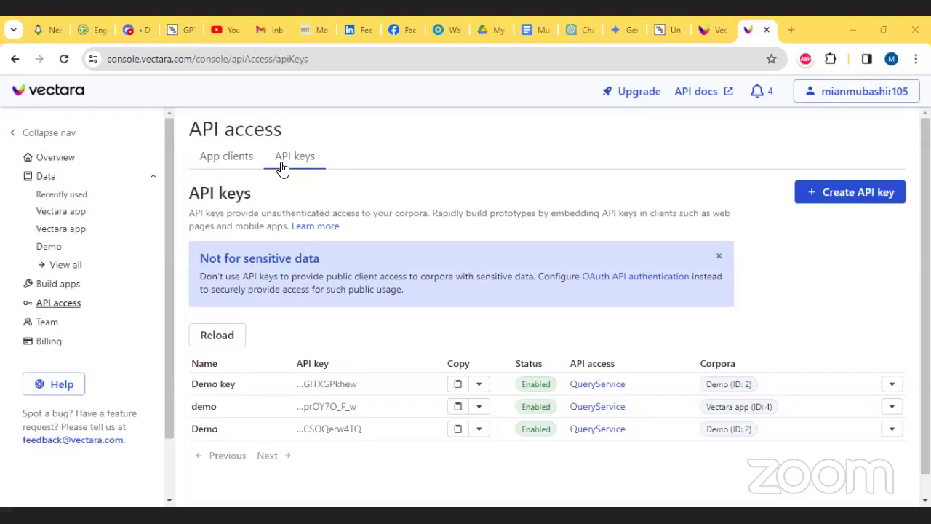
{"action": "left_click", "coordinate": [237, 166]}
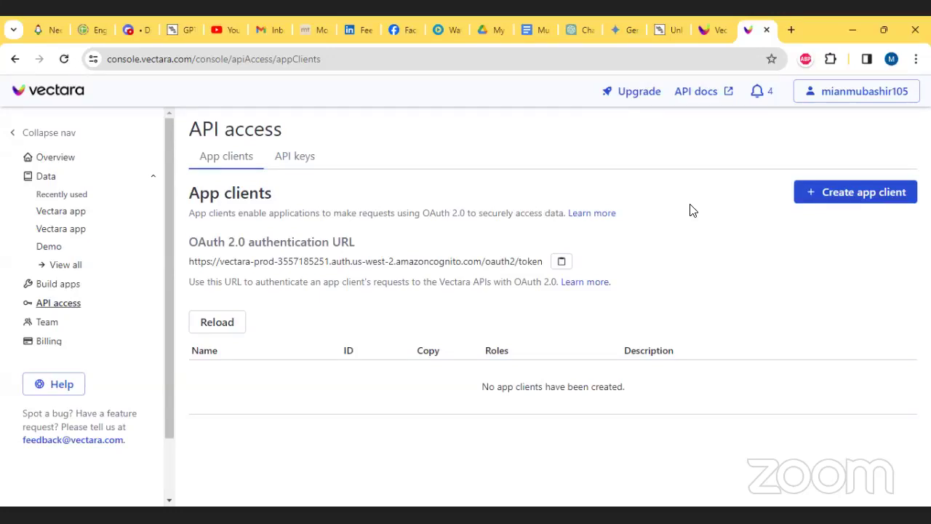
- Create a QRY user role for the account owner in the Vectara app (ID: 4) corpus, and check the role's available actions
{"action": "left_click", "coordinate": [70, 213]}
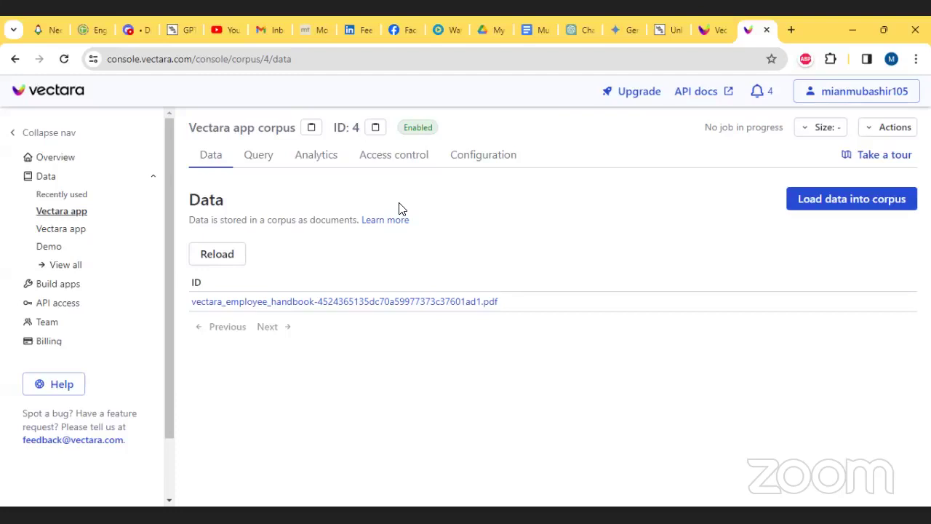
{"action": "left_click", "coordinate": [393, 163]}
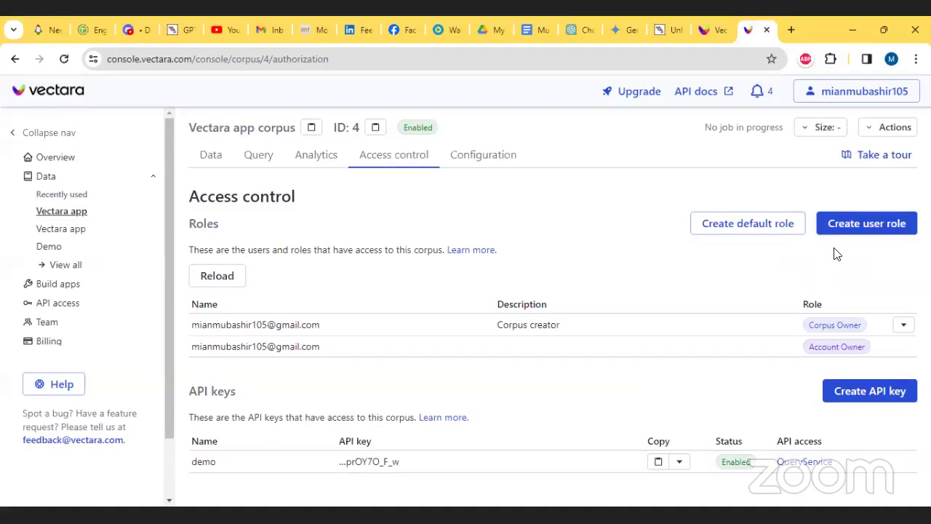
{"action": "left_click", "coordinate": [880, 231]}
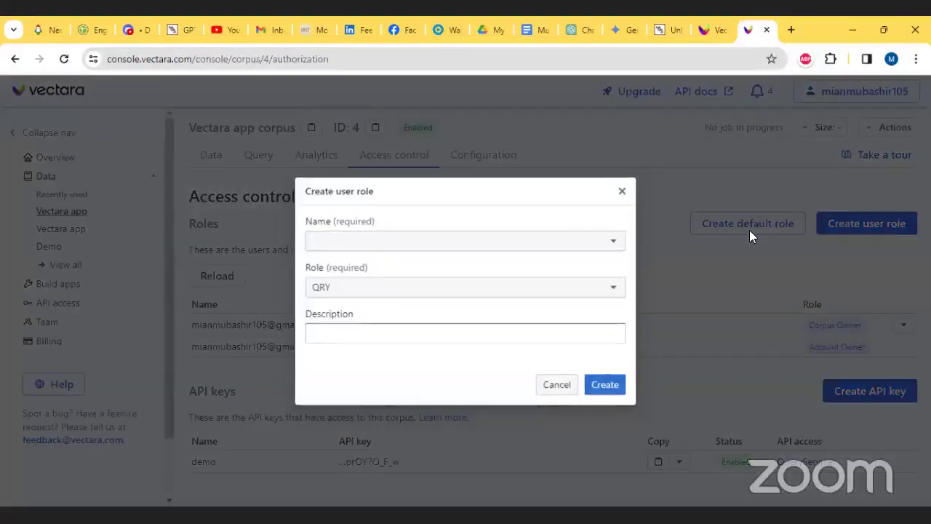
{"action": "left_click", "coordinate": [614, 245]}
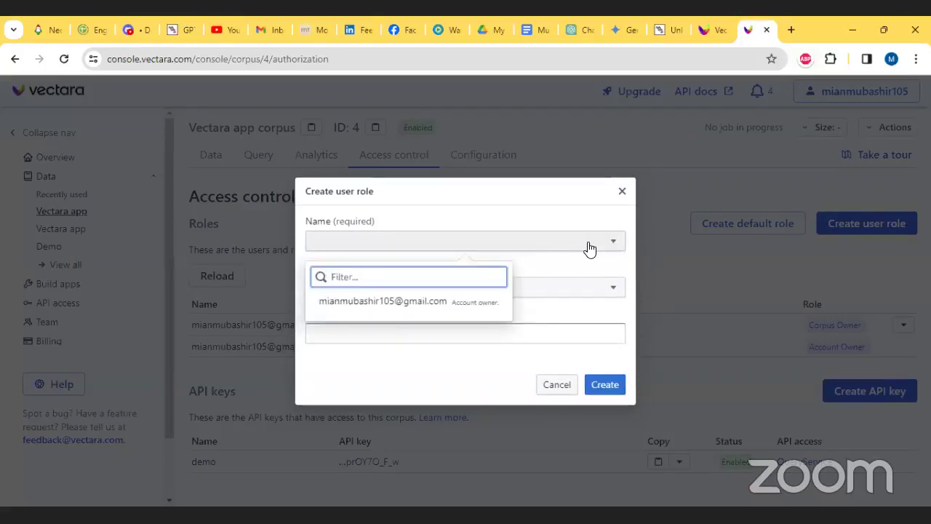
{"action": "left_click", "coordinate": [372, 305]}
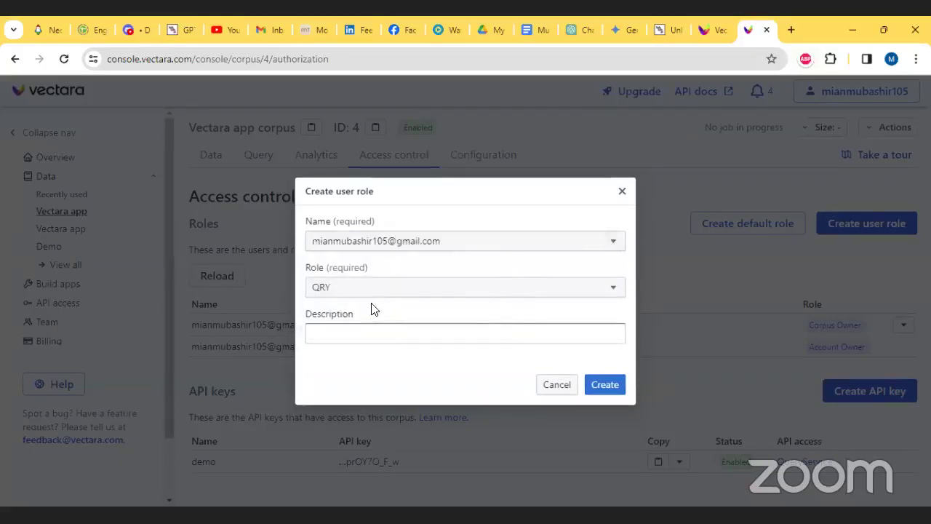
{"action": "left_click", "coordinate": [615, 288]}
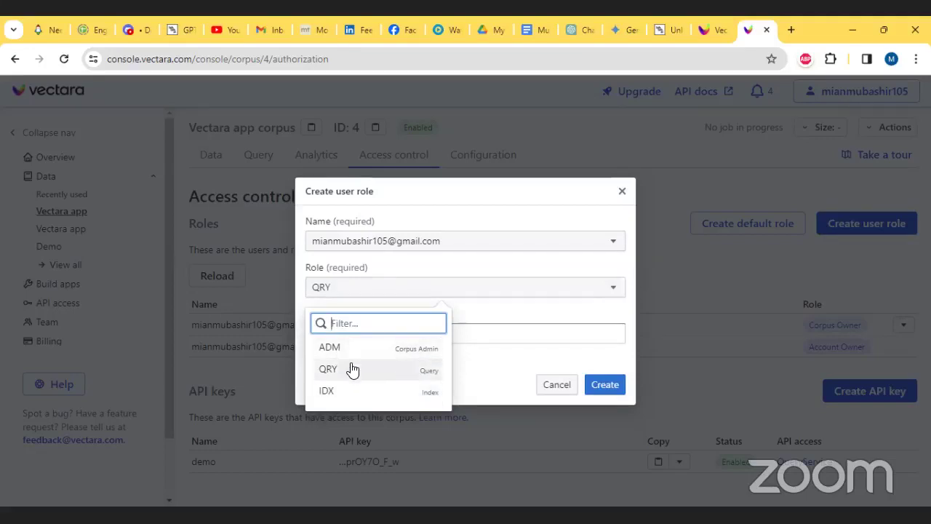
{"action": "left_click", "coordinate": [355, 370]}
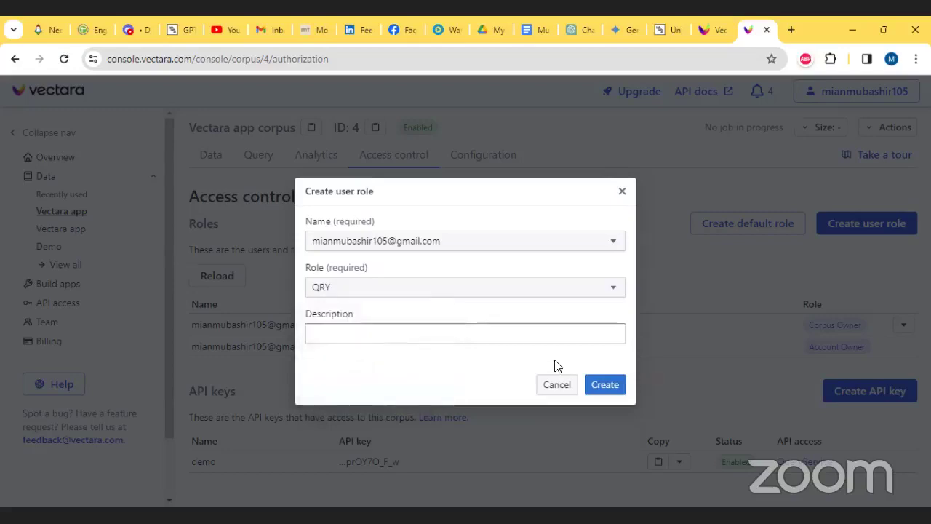
{"action": "left_click", "coordinate": [606, 385]}
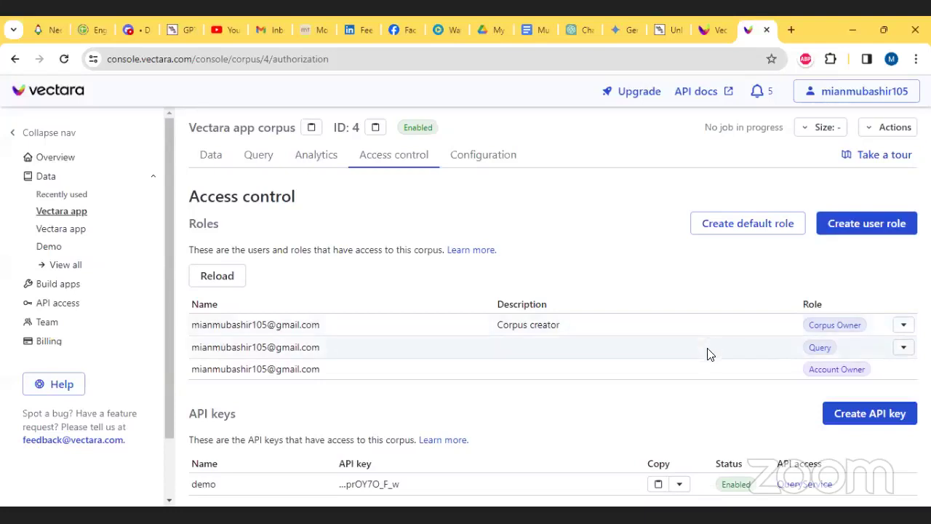
{"action": "left_click", "coordinate": [902, 347]}
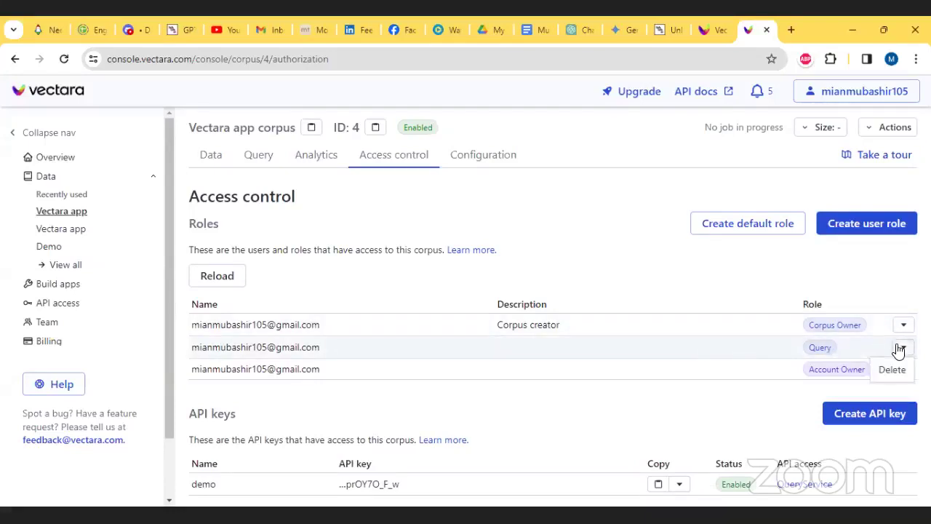
{"action": "left_click", "coordinate": [710, 353]}
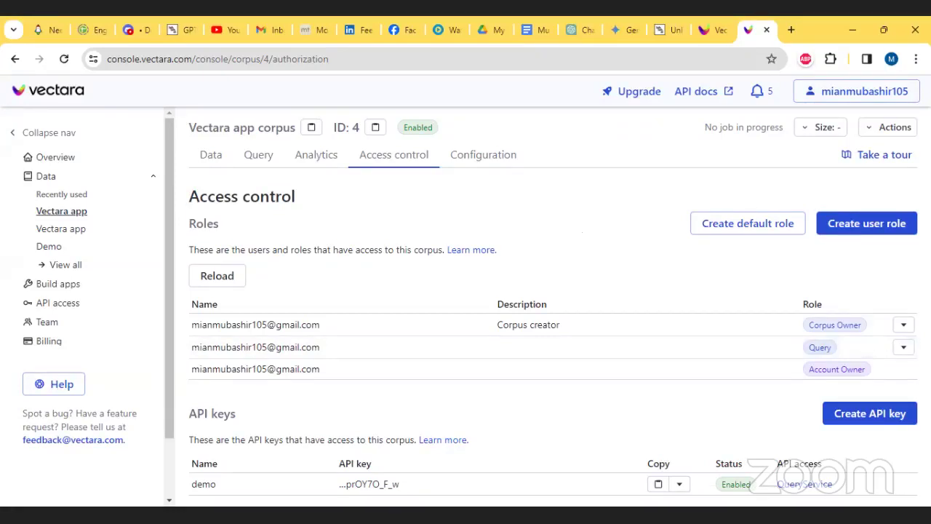
- Look over the corpus's configuration, including indexing semantics and filter attributes, and revisit its data and query pages
{"action": "left_click", "coordinate": [485, 156]}
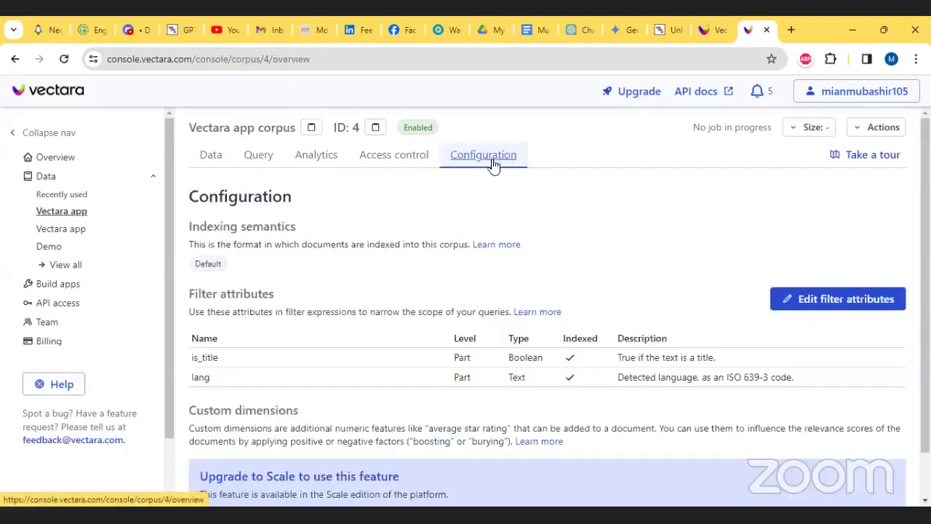
{"action": "scroll", "coordinate": [797, 186], "scroll_direction": "down", "scroll_amount": 1}
{"action": "scroll", "coordinate": [798, 186], "scroll_direction": "up", "scroll_amount": 1}
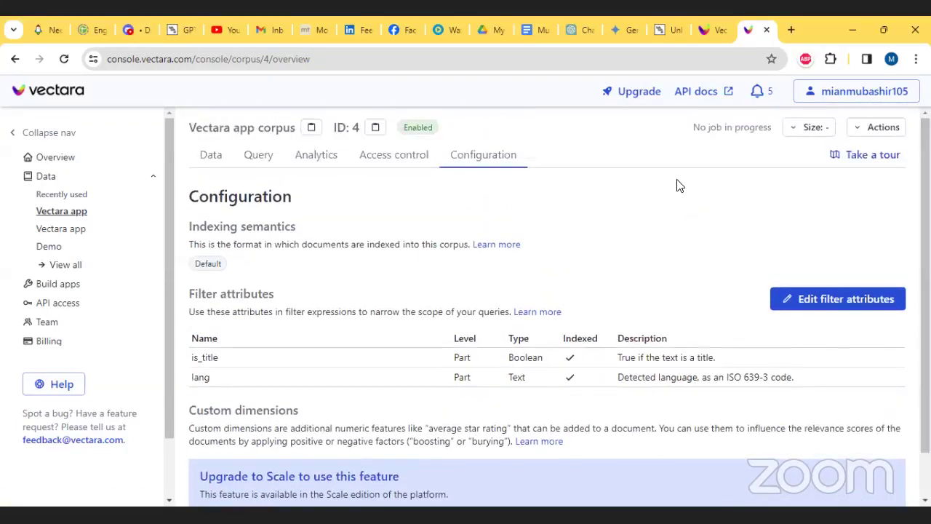
{"action": "left_click", "coordinate": [222, 157]}
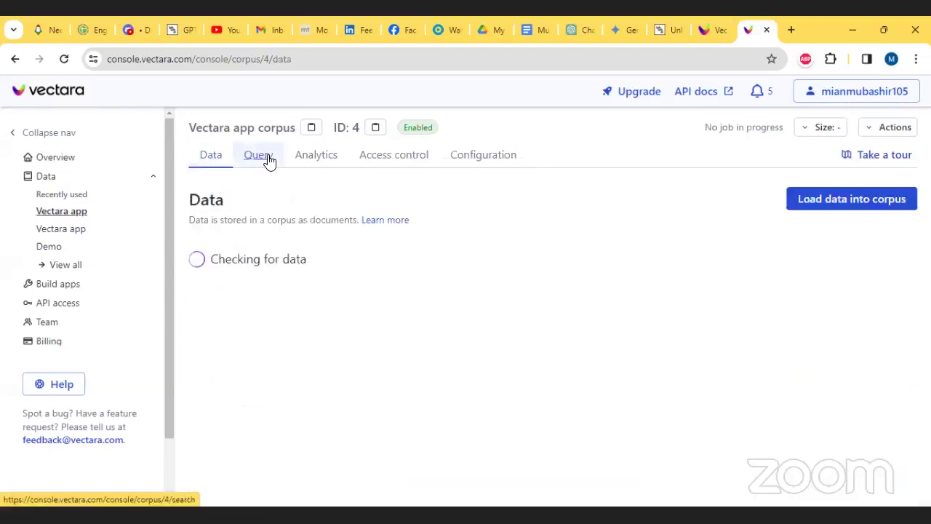
{"action": "left_click", "coordinate": [269, 160]}
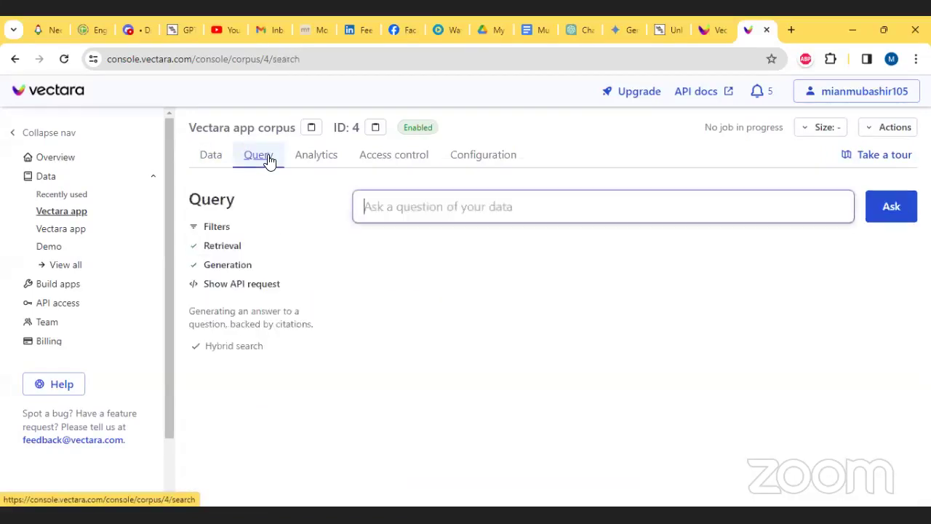
{"action": "left_click", "coordinate": [212, 160]}
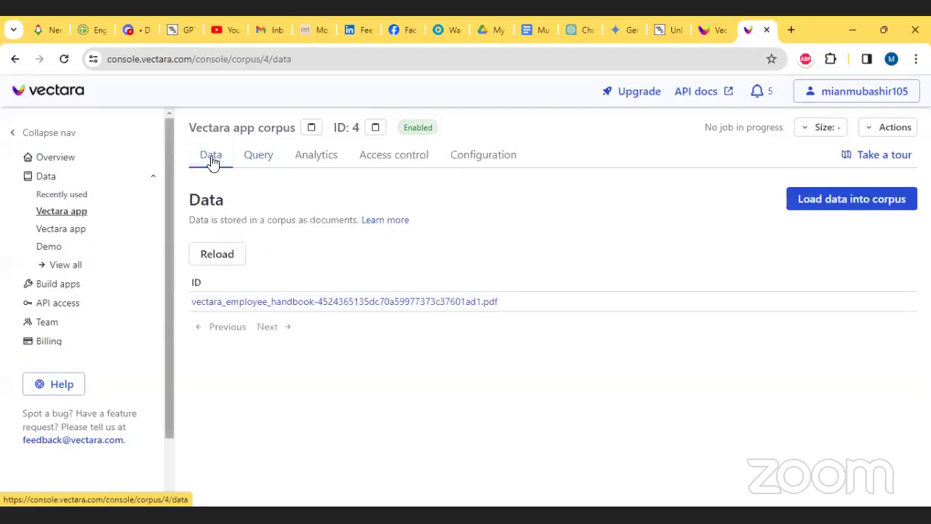
- Review the data ingestion and user interface projects offered for building applications with Vectara
{"action": "left_click", "coordinate": [71, 287]}
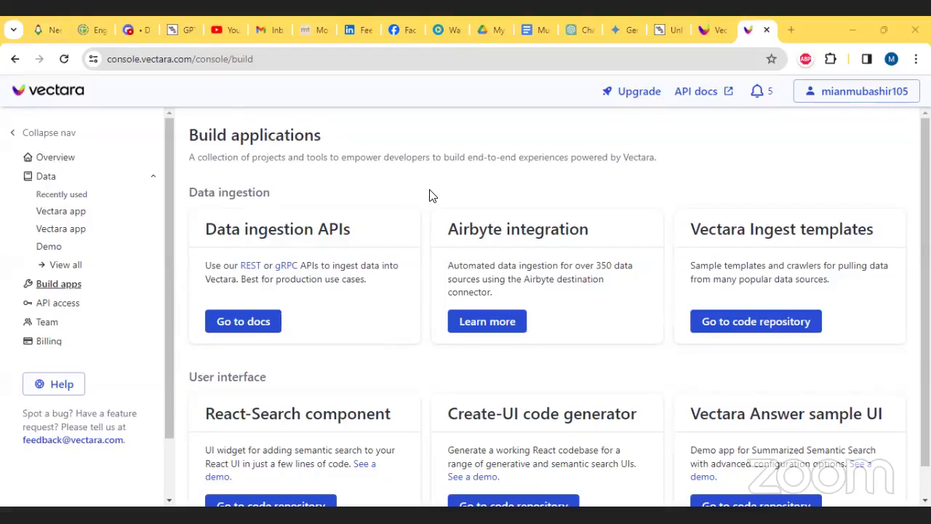
{"action": "scroll", "coordinate": [430, 196], "scroll_direction": "down", "scroll_amount": 1}
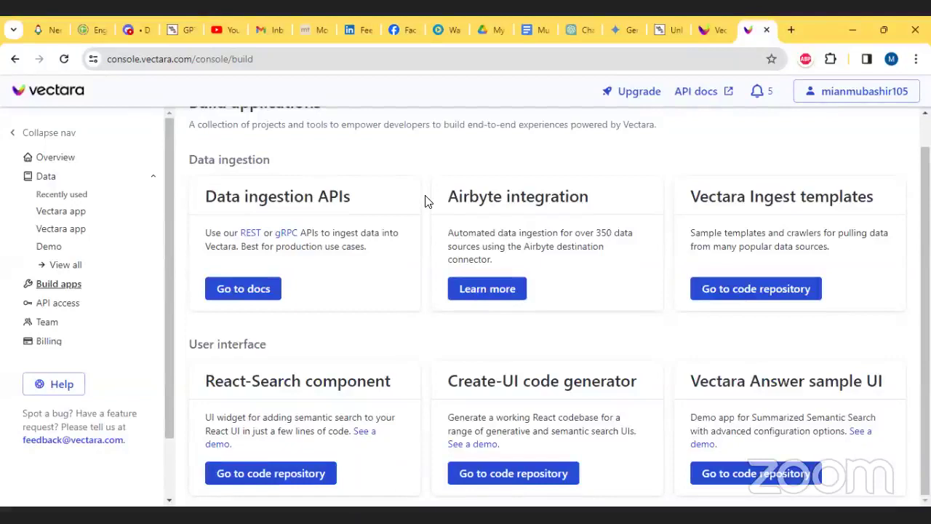
{"action": "scroll", "coordinate": [427, 201], "scroll_direction": "up", "scroll_amount": 1}
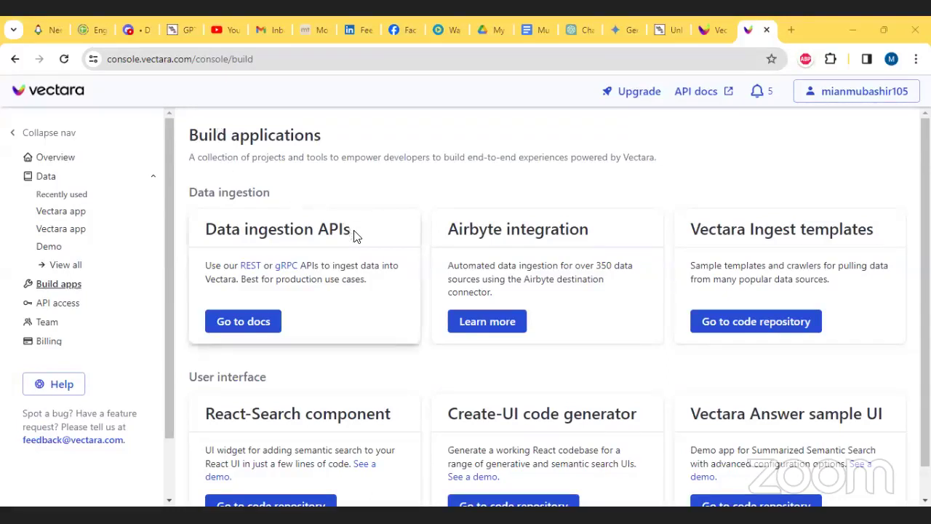
- Examine the Data ingestion APIs, Airbyte integration, Vectara Ingest templates and React-Search component projects on the Build applications page
{"action": "left_click_drag", "start_coordinate": [351, 232], "coordinate": [208, 229]}
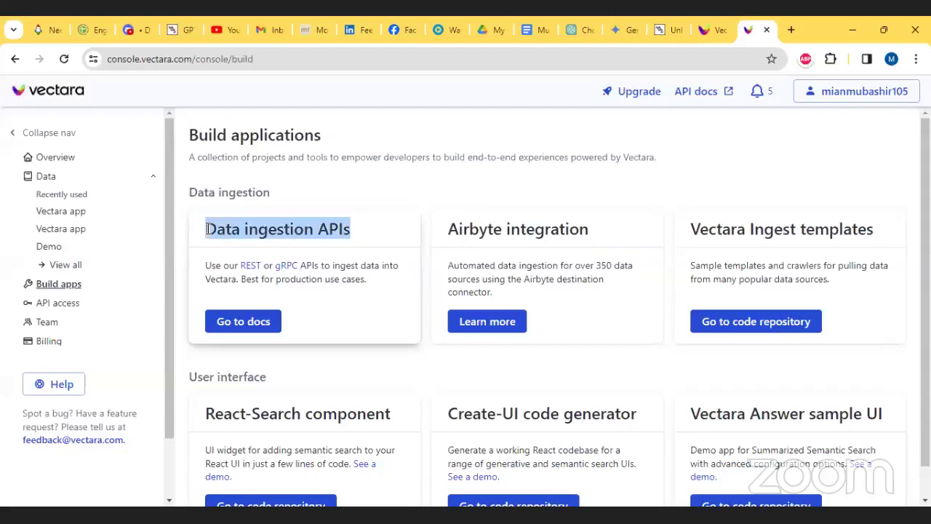
{"action": "left_click", "coordinate": [363, 189]}
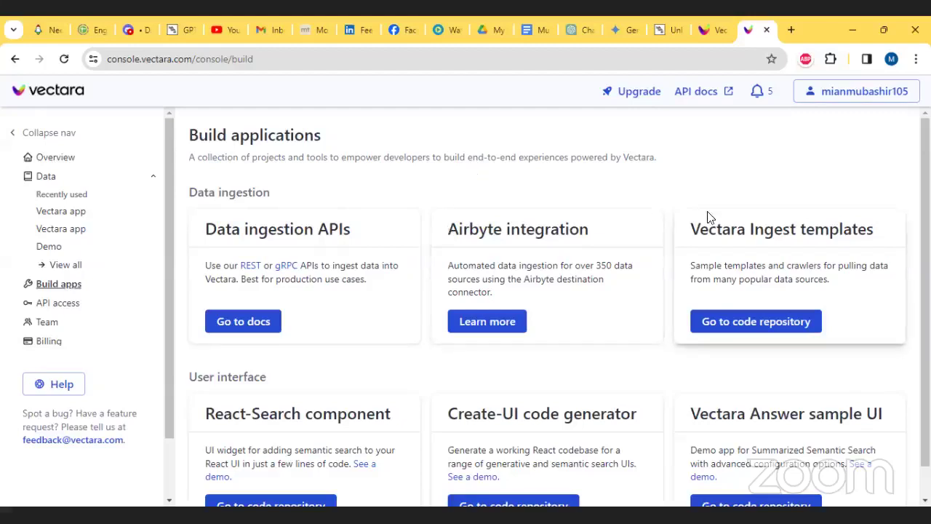
{"action": "left_click_drag", "start_coordinate": [690, 231], "coordinate": [873, 232]}
{"action": "left_click_drag", "start_coordinate": [588, 229], "coordinate": [501, 175]}
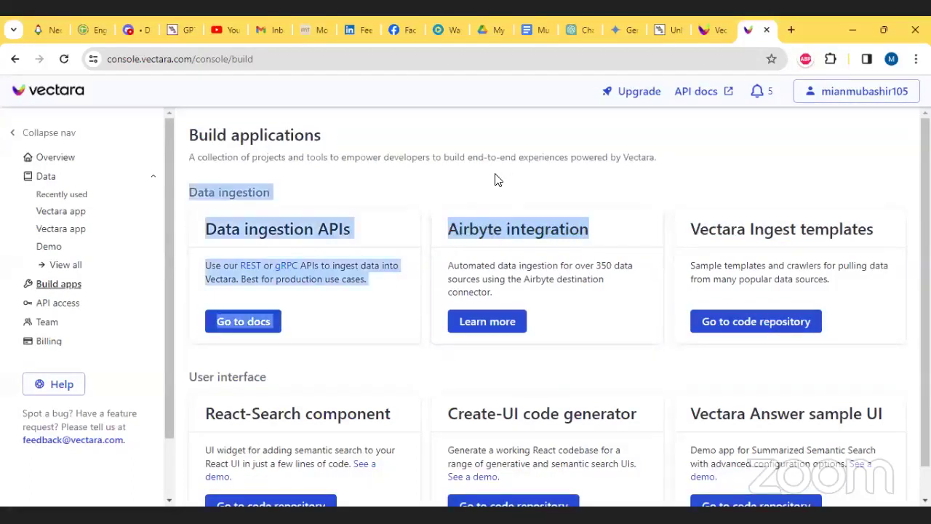
{"action": "left_click", "coordinate": [429, 206]}
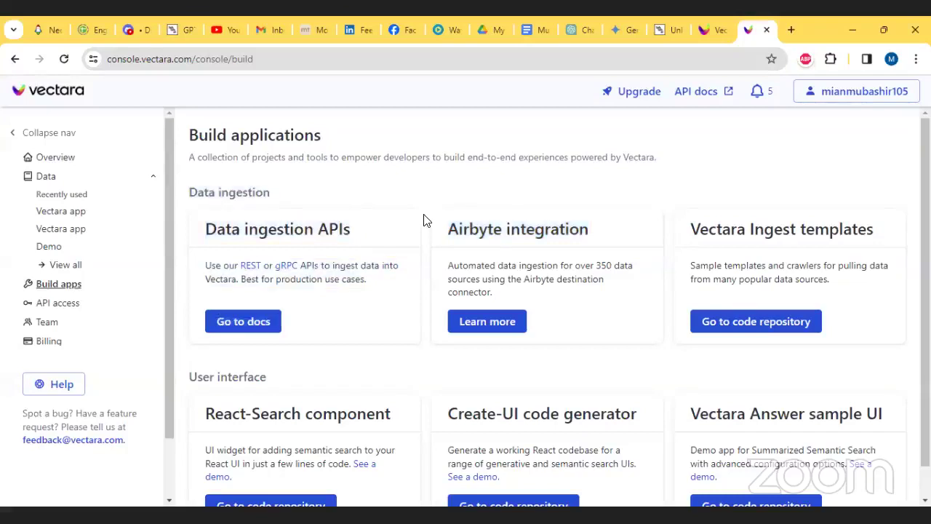
{"action": "scroll", "coordinate": [426, 220], "scroll_direction": "down", "scroll_amount": 1}
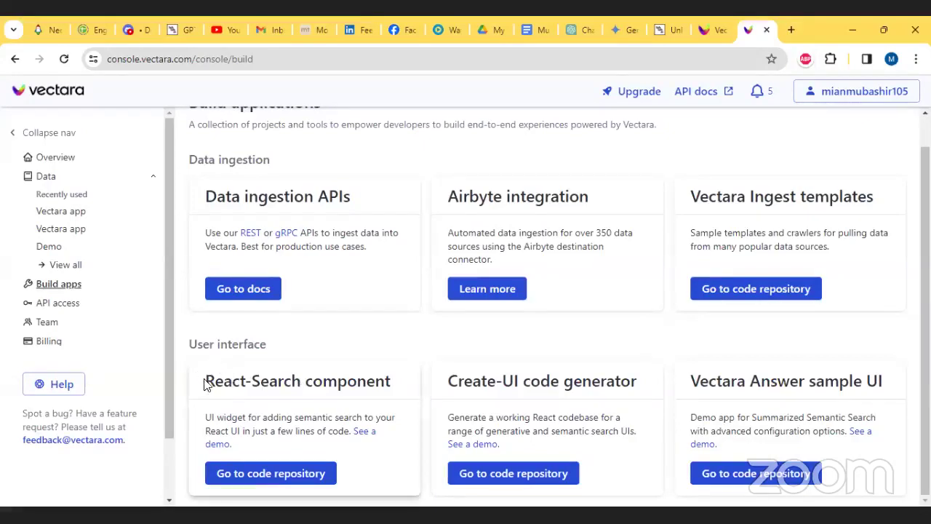
{"action": "left_click_drag", "start_coordinate": [205, 381], "coordinate": [391, 380]}
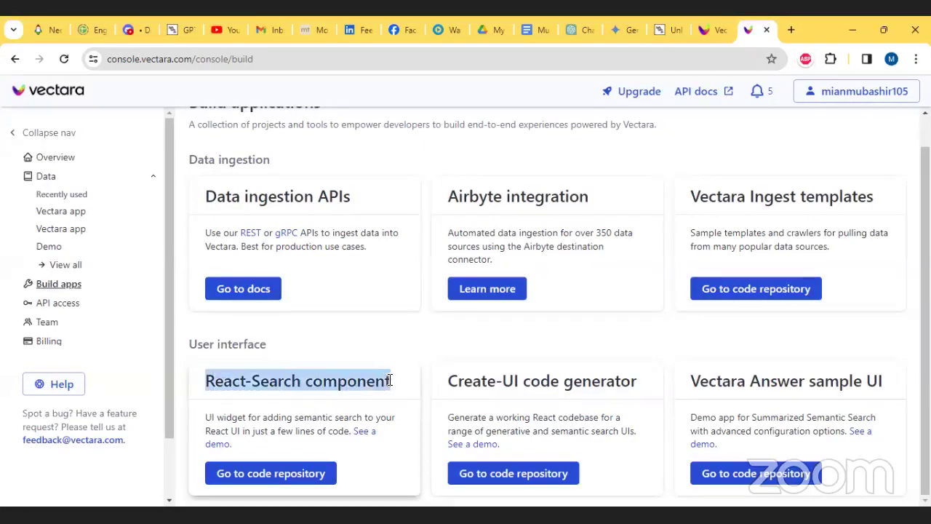
{"action": "left_click", "coordinate": [390, 379]}
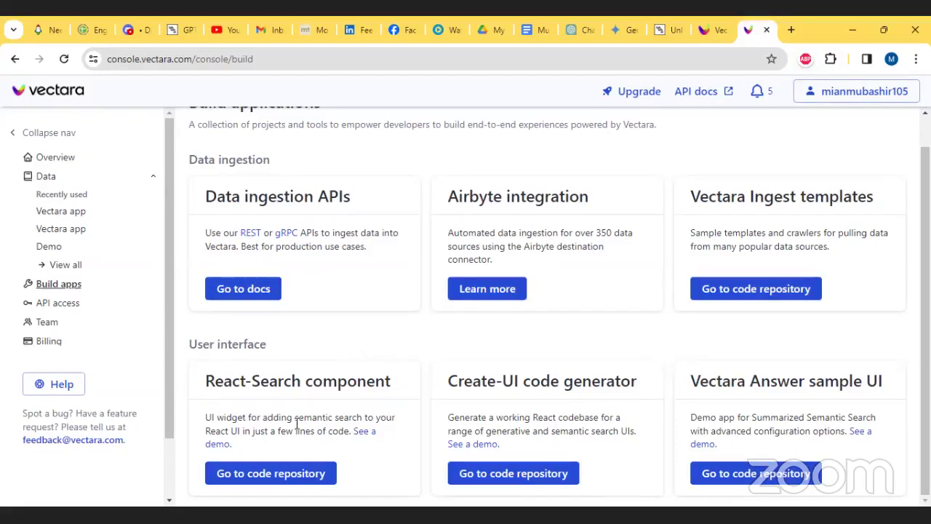
- Open the React-Search component's code repository and read the README introduction and the examples of its search UI
{"action": "left_click", "coordinate": [262, 473]}
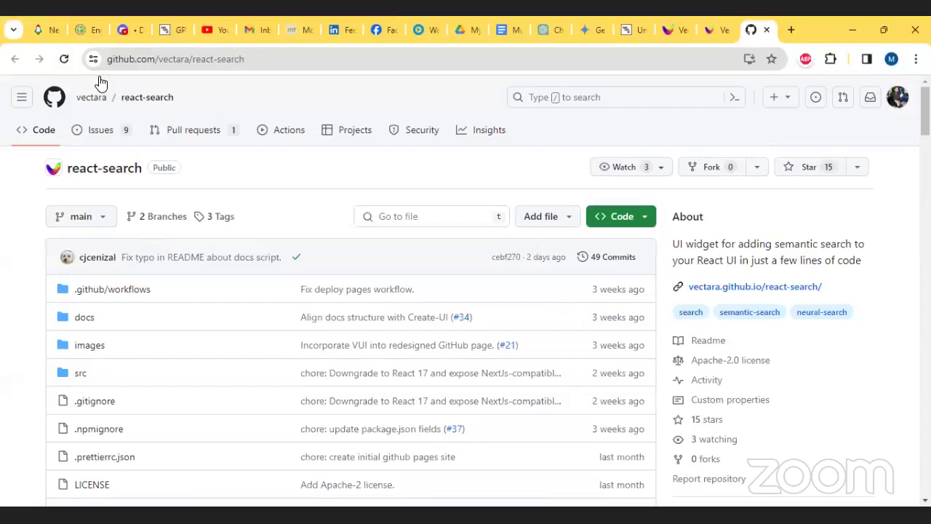
{"action": "scroll", "coordinate": [51, 153], "scroll_direction": "down", "scroll_amount": 3}
{"action": "scroll", "coordinate": [51, 153], "scroll_direction": "down", "scroll_amount": 1}
{"action": "scroll", "coordinate": [17, 368], "scroll_direction": "down", "scroll_amount": 1}
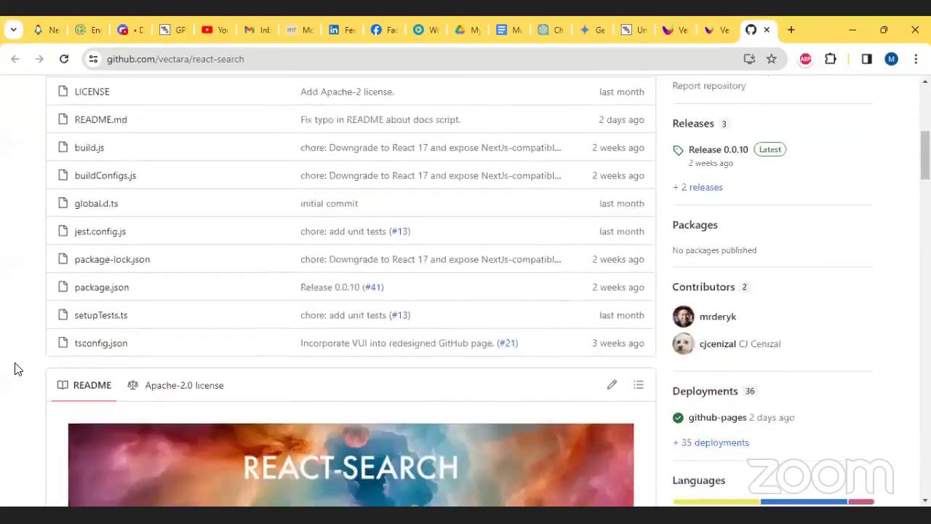
{"action": "scroll", "coordinate": [17, 368], "scroll_direction": "down", "scroll_amount": 5}
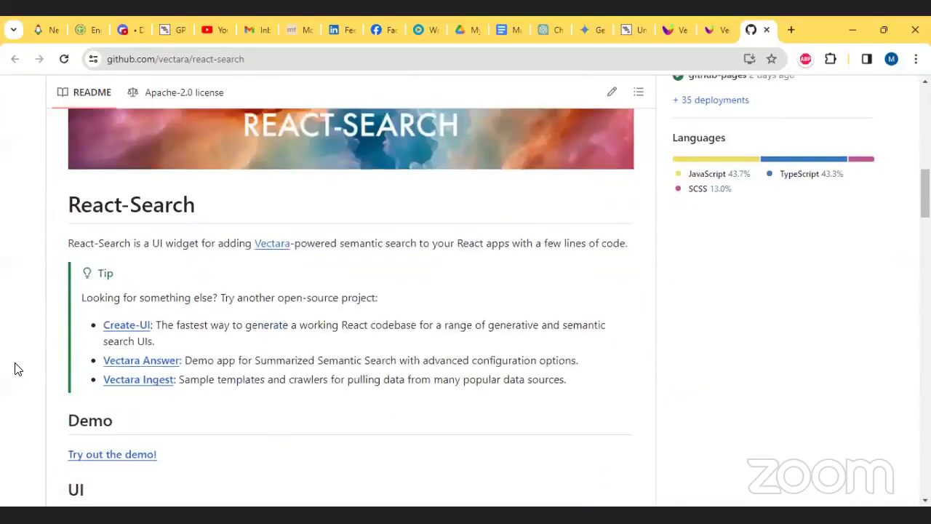
{"action": "scroll", "coordinate": [18, 369], "scroll_direction": "down", "scroll_amount": 3}
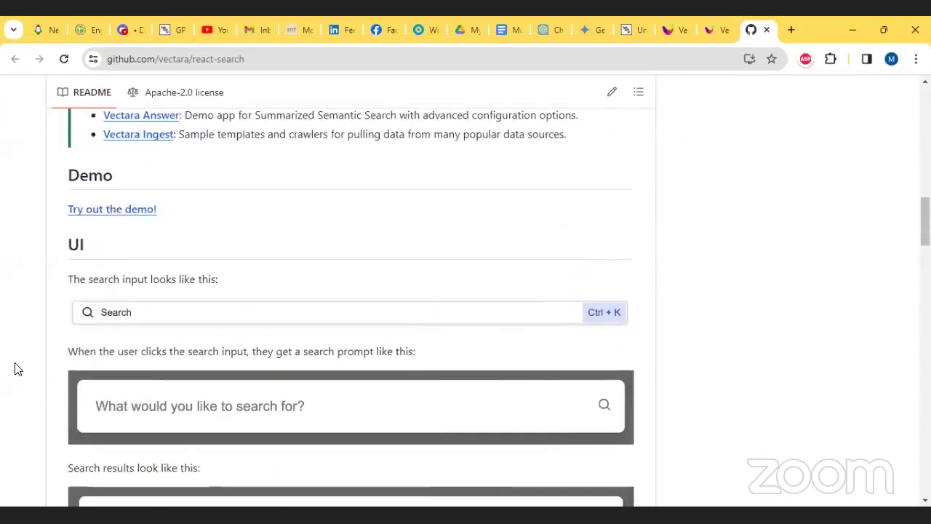
{"action": "scroll", "coordinate": [17, 369], "scroll_direction": "down", "scroll_amount": 3}
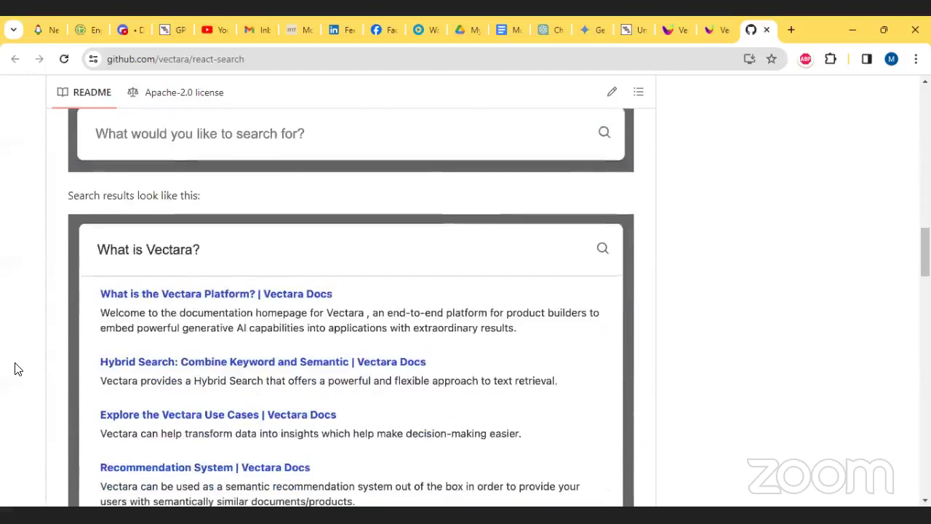
{"action": "scroll", "coordinate": [18, 368], "scroll_direction": "up", "scroll_amount": 2}
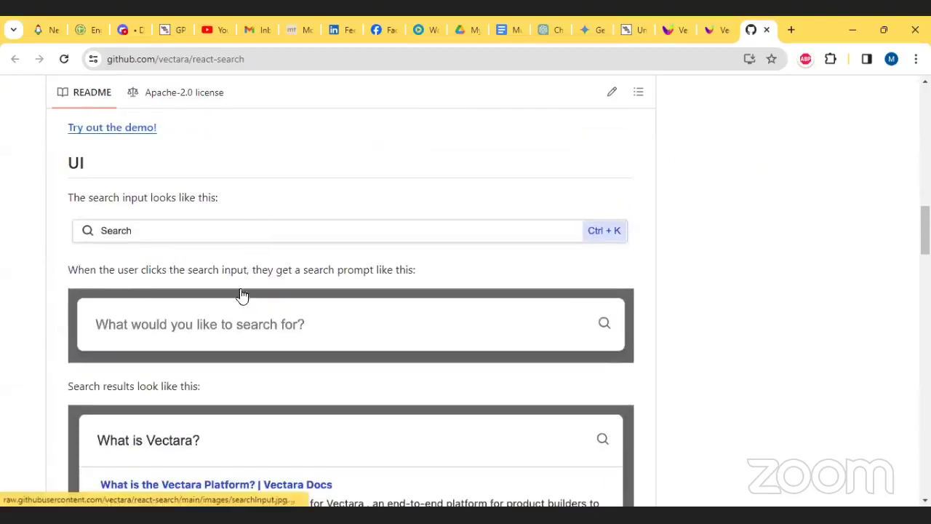
{"action": "scroll", "coordinate": [26, 291], "scroll_direction": "down", "scroll_amount": 4}
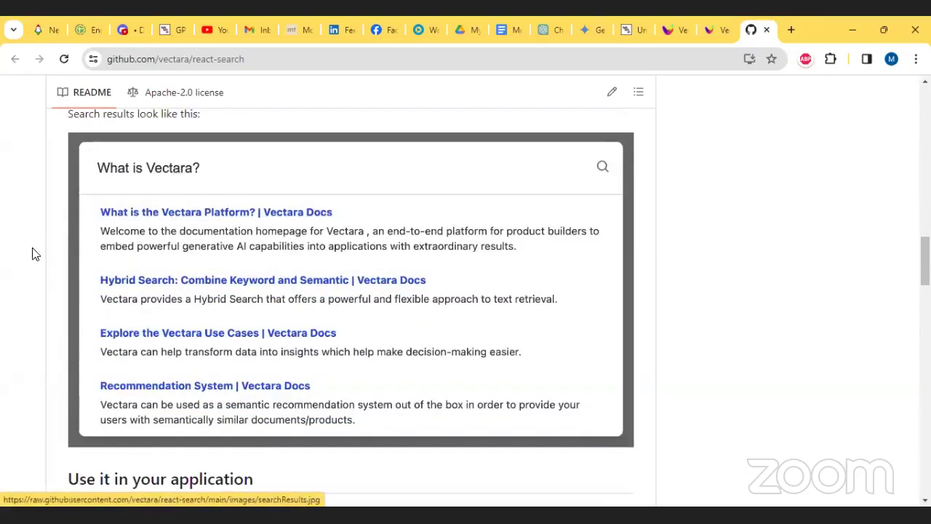
- Read the README's instructions for installing React-Search with npm and using the ReactSearch component in an application
{"action": "scroll", "coordinate": [33, 253], "scroll_direction": "down", "scroll_amount": 1}
{"action": "scroll", "coordinate": [32, 254], "scroll_direction": "down", "scroll_amount": 3}
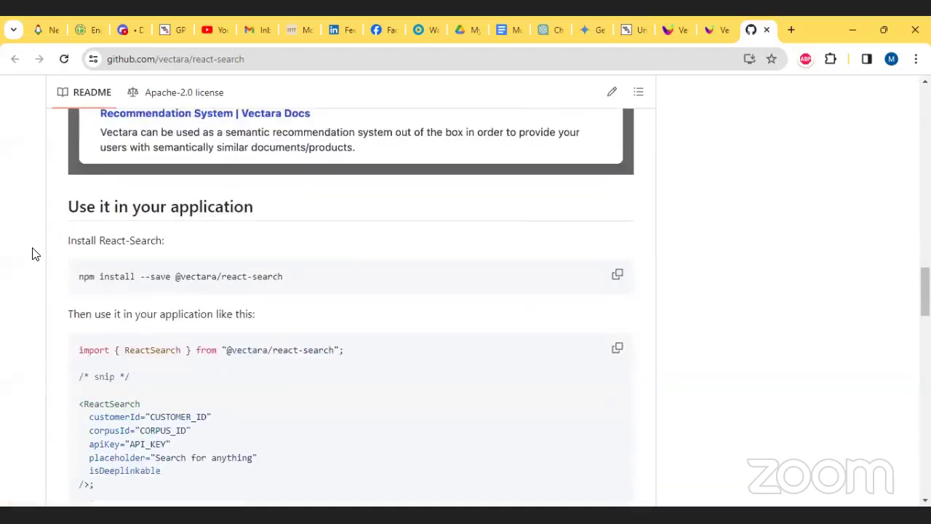
{"action": "scroll", "coordinate": [33, 254], "scroll_direction": "down", "scroll_amount": 1}
{"action": "scroll", "coordinate": [32, 253], "scroll_direction": "down", "scroll_amount": 1}
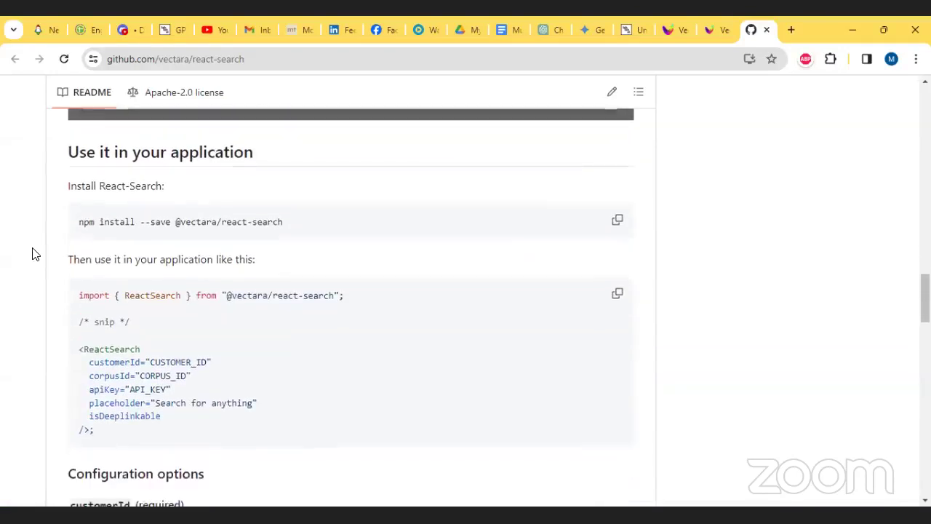
{"action": "scroll", "coordinate": [33, 254], "scroll_direction": "down", "scroll_amount": 1}
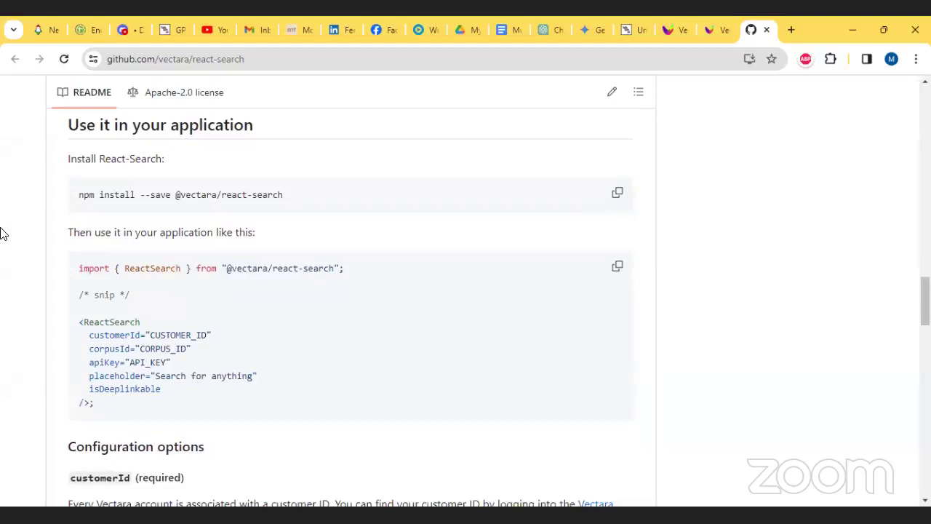
{"action": "scroll", "coordinate": [5, 233], "scroll_direction": "up", "scroll_amount": 1}
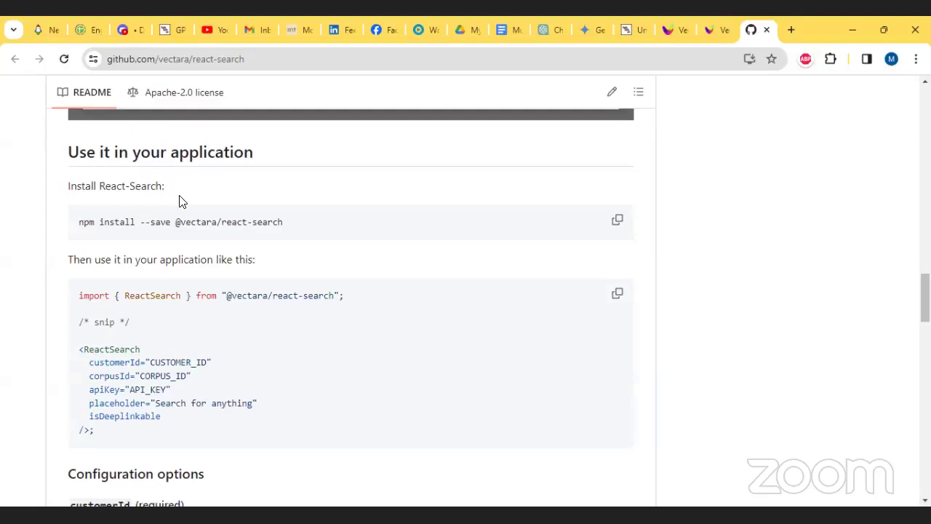
{"action": "left_click_drag", "start_coordinate": [289, 224], "coordinate": [77, 226]}
{"action": "left_click", "coordinate": [258, 203]}
{"action": "scroll", "coordinate": [51, 253], "scroll_direction": "down", "scroll_amount": 3}
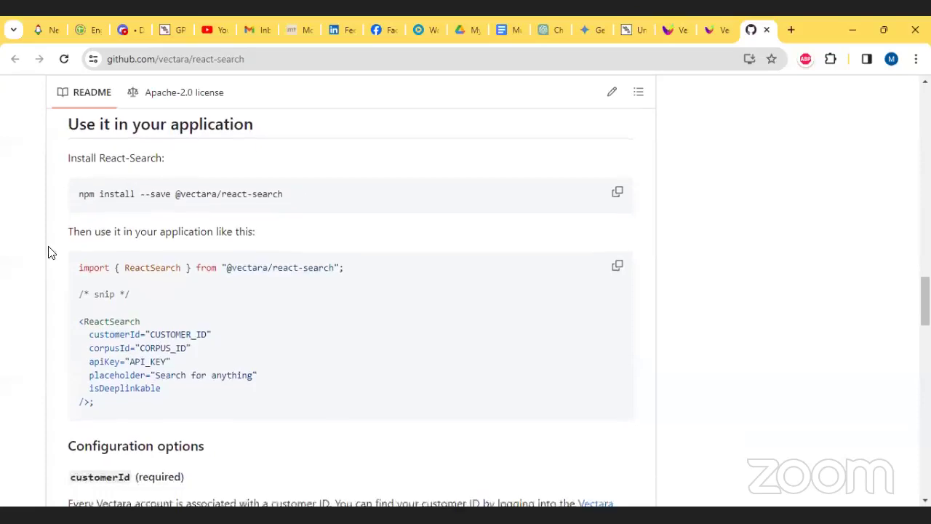
{"action": "scroll", "coordinate": [51, 253], "scroll_direction": "down", "scroll_amount": 1}
{"action": "scroll", "coordinate": [51, 252], "scroll_direction": "up", "scroll_amount": 3}
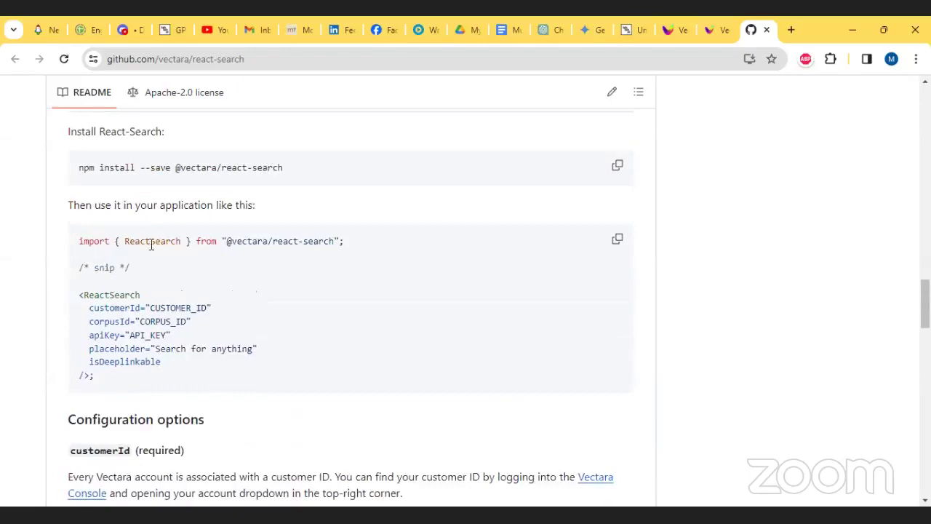
{"action": "scroll", "coordinate": [48, 254], "scroll_direction": "down", "scroll_amount": 3}
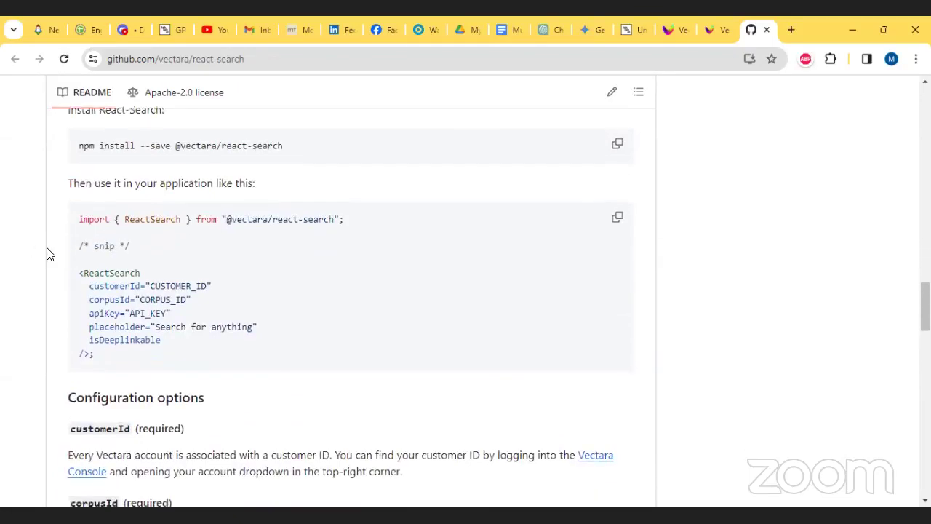
{"action": "scroll", "coordinate": [48, 254], "scroll_direction": "up", "scroll_amount": 2}
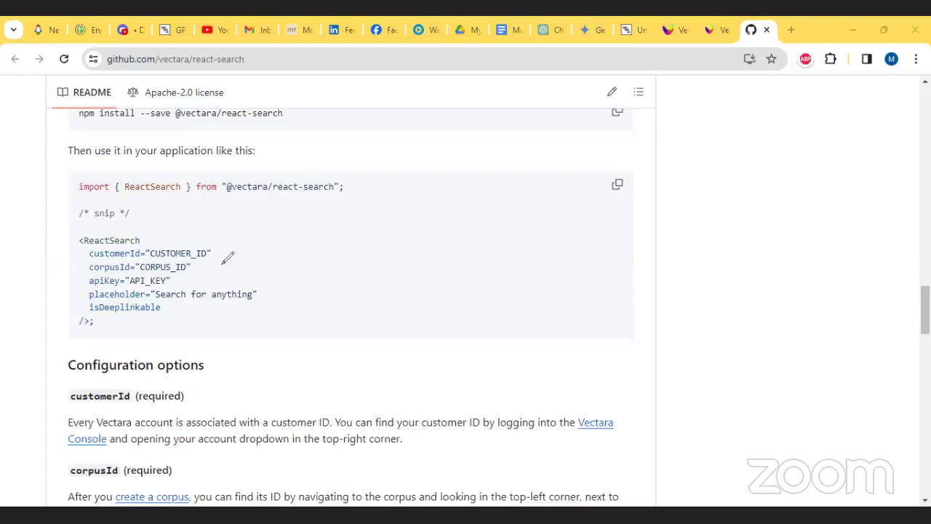
- Mark up the ReactSearch code sample with red underlines beneath customerId, corpusId and apiKey, and a bracket alongside the properties
{"action": "left_click_drag", "start_coordinate": [209, 259], "coordinate": [78, 262]}
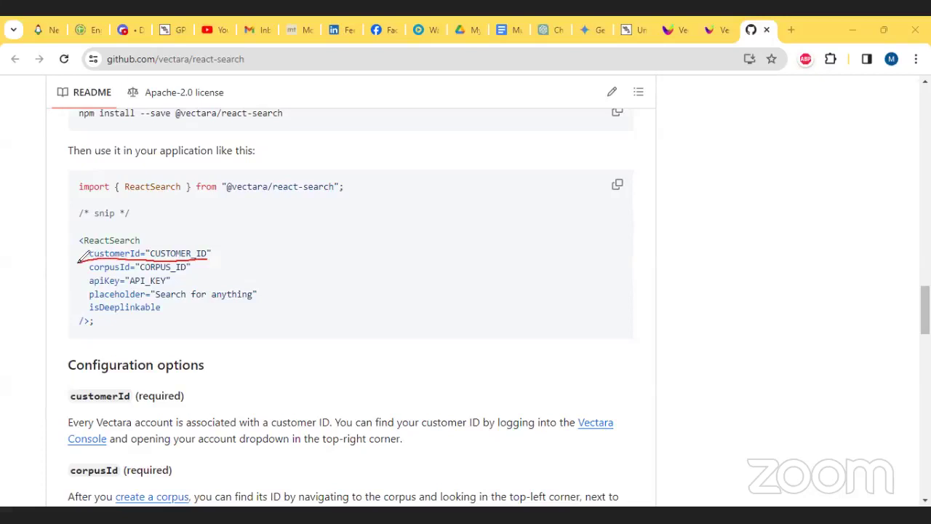
{"action": "mouse_move", "coordinate": [78, 277]}
{"action": "left_mouse_down"}
{"action": "mouse_move", "coordinate": [191, 270]}
{"action": "mouse_move", "coordinate": [81, 286]}
{"action": "left_mouse_up"}
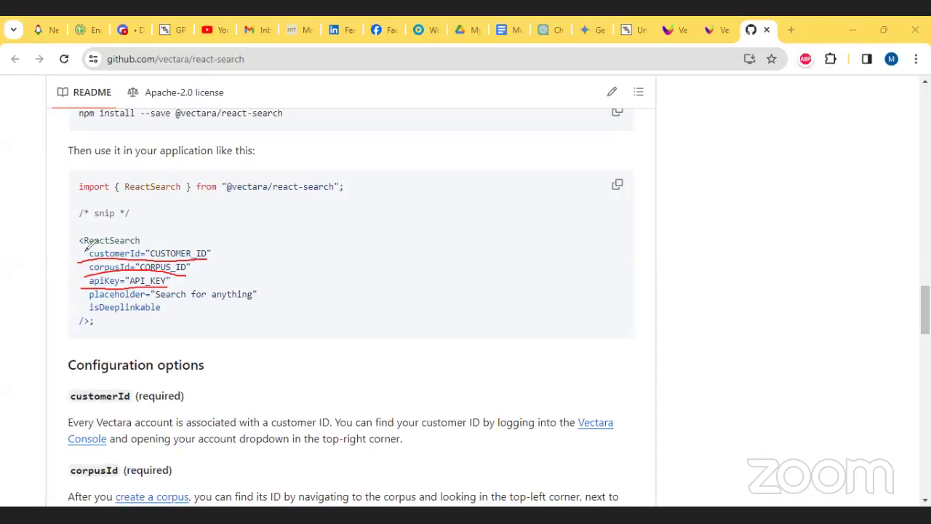
{"action": "mouse_move", "coordinate": [86, 253]}
{"action": "left_mouse_down"}
{"action": "mouse_move", "coordinate": [100, 247]}
{"action": "mouse_move", "coordinate": [91, 258]}
{"action": "left_mouse_up"}
{"action": "left_click_drag", "start_coordinate": [72, 285], "coordinate": [89, 273]}
{"action": "mouse_move", "coordinate": [92, 246]}
{"action": "left_mouse_down"}
{"action": "mouse_move", "coordinate": [74, 277]}
{"action": "mouse_move", "coordinate": [83, 317]}
{"action": "left_mouse_up"}
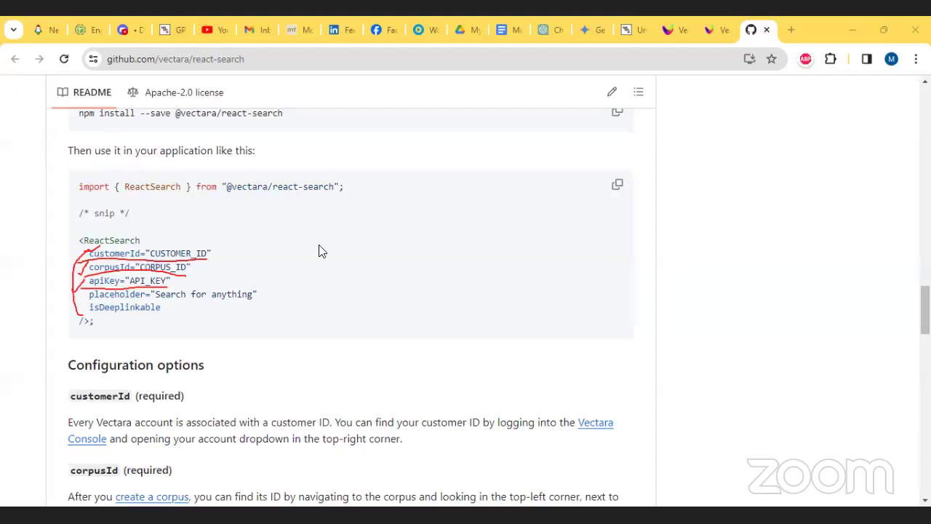
- Review the README's configuration options, search data setup and metadata usage, then return to the start of the repository page
{"action": "scroll", "coordinate": [322, 250], "scroll_direction": "down", "scroll_amount": 8}
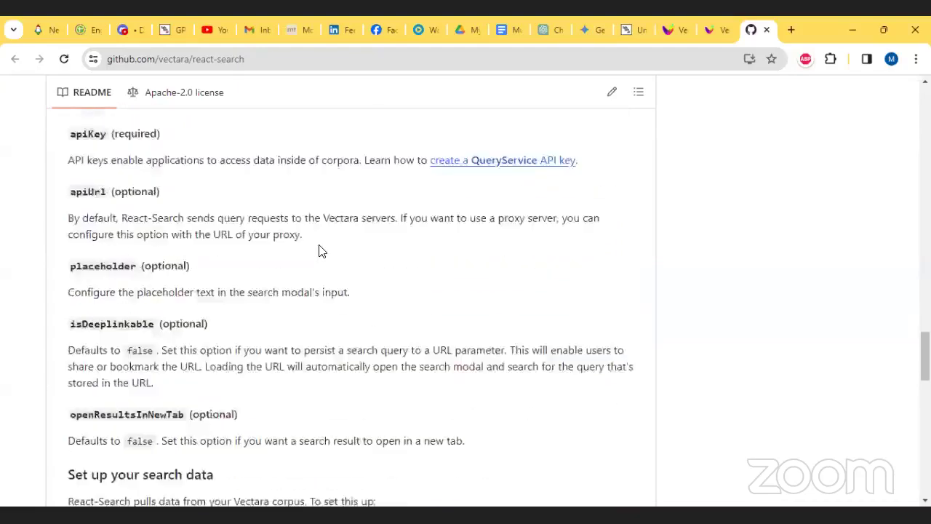
{"action": "scroll", "coordinate": [322, 251], "scroll_direction": "down", "scroll_amount": 4}
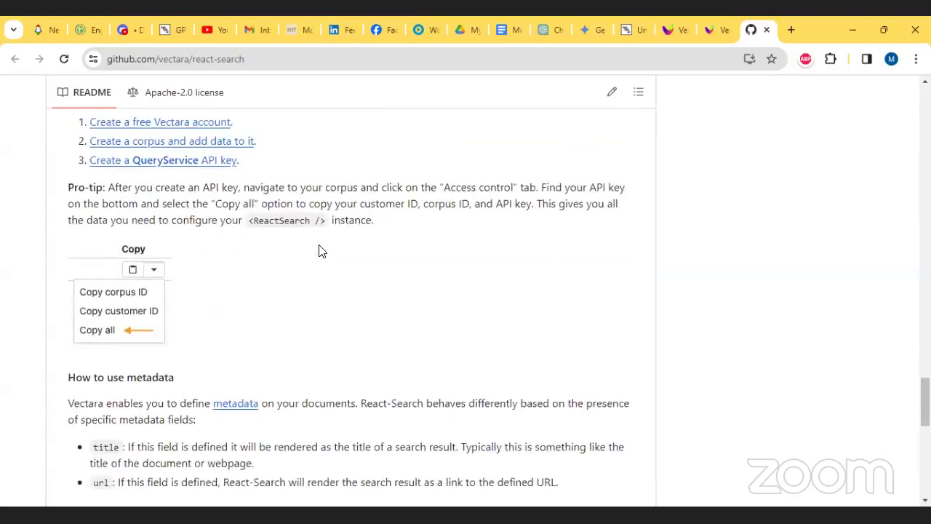
{"action": "scroll", "coordinate": [322, 250], "scroll_direction": "up", "scroll_amount": 3}
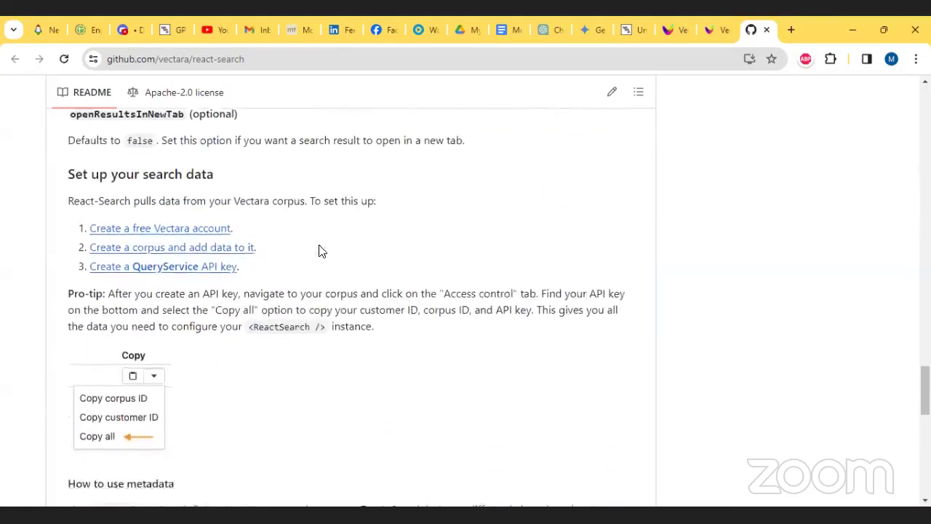
{"action": "scroll", "coordinate": [322, 251], "scroll_direction": "down", "scroll_amount": 10}
{"action": "scroll", "coordinate": [320, 244], "scroll_direction": "down", "scroll_amount": 2}
{"action": "scroll", "coordinate": [320, 248], "scroll_direction": "up", "scroll_amount": 7}
{"action": "scroll", "coordinate": [321, 251], "scroll_direction": "up", "scroll_amount": 15}
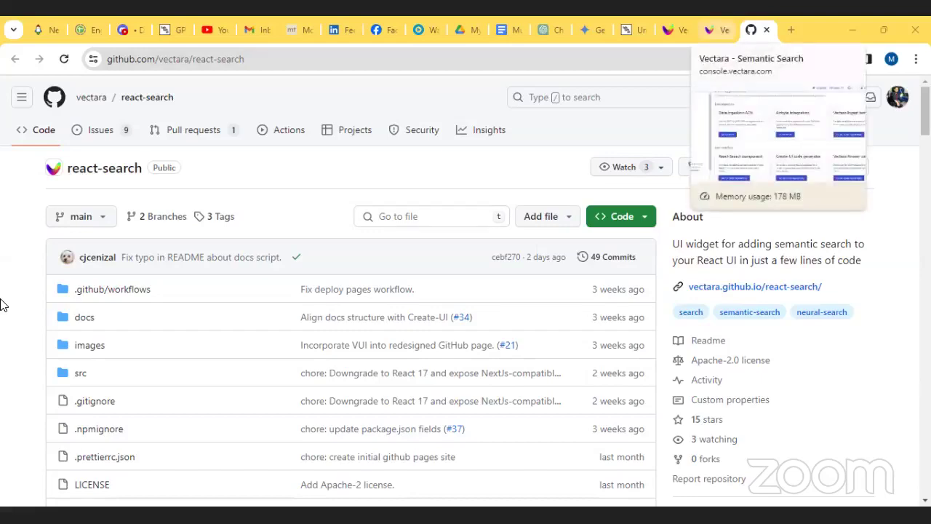
- Switch back to the Vectara console and locate the Vectara app corpus's ID and the account's customer ID
{"action": "left_click", "coordinate": [713, 30]}
{"action": "scroll", "coordinate": [422, 160], "scroll_direction": "up", "scroll_amount": 1}
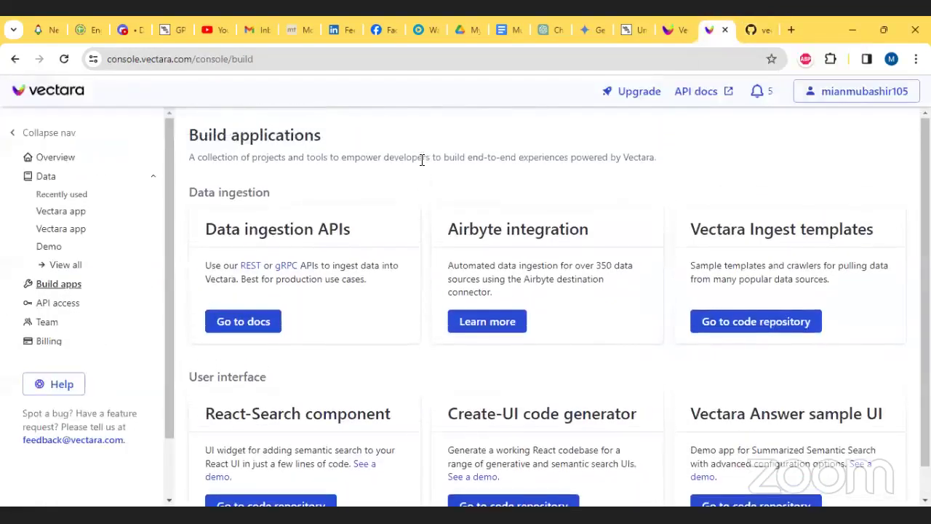
{"action": "left_click", "coordinate": [64, 211]}
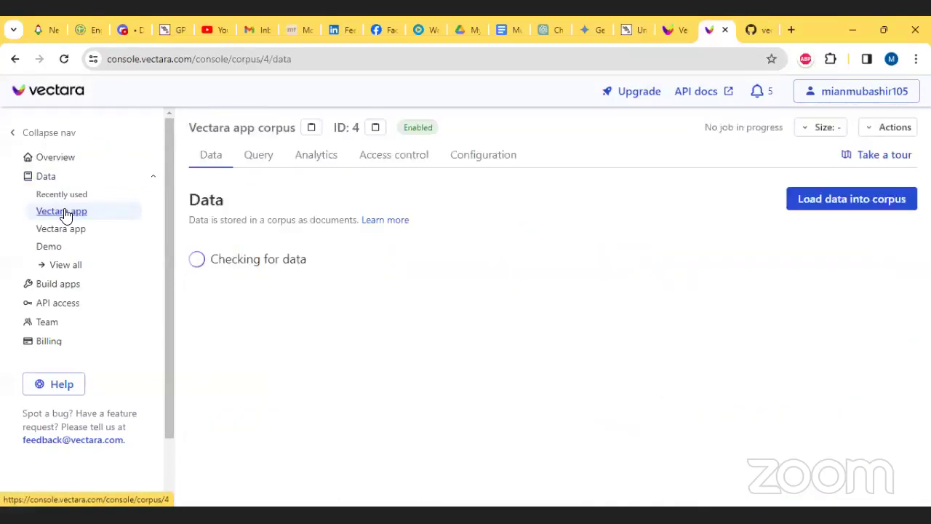
{"action": "left_click_drag", "start_coordinate": [361, 129], "coordinate": [334, 128]}
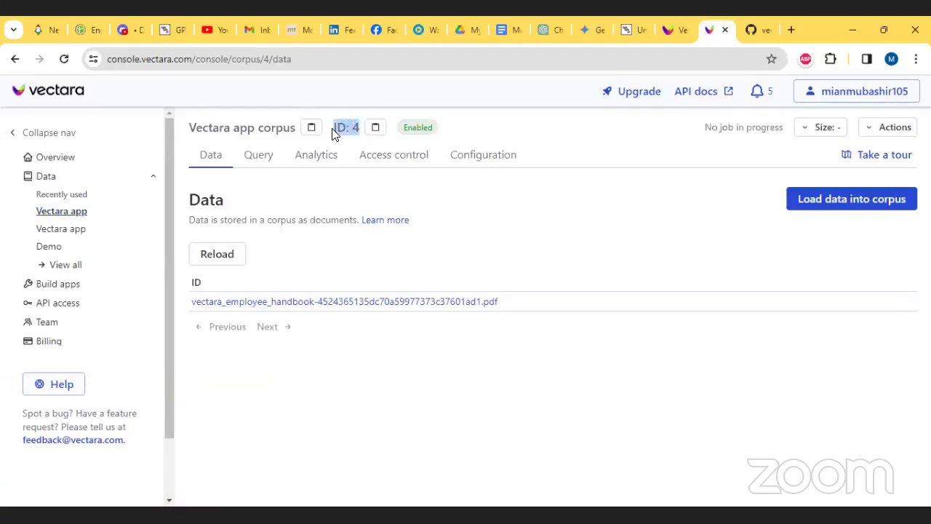
{"action": "left_click", "coordinate": [490, 136]}
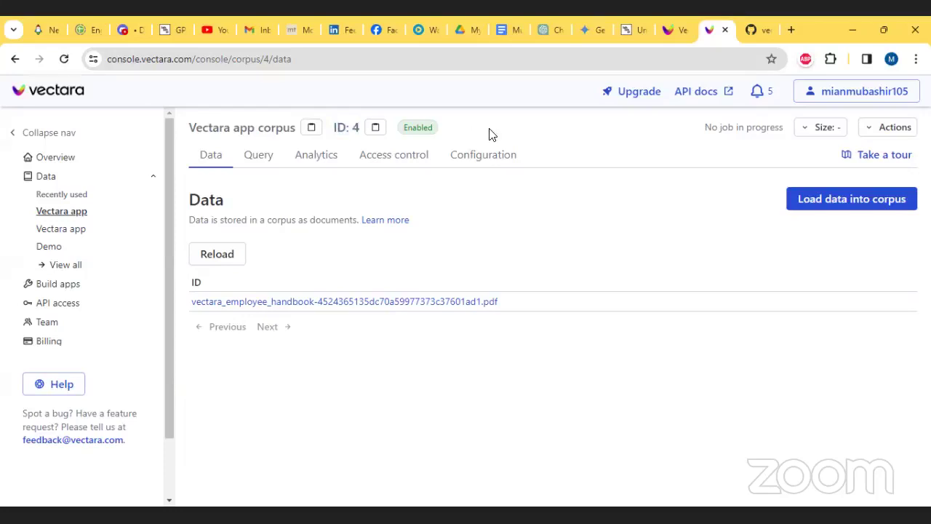
{"action": "left_click", "coordinate": [889, 90]}
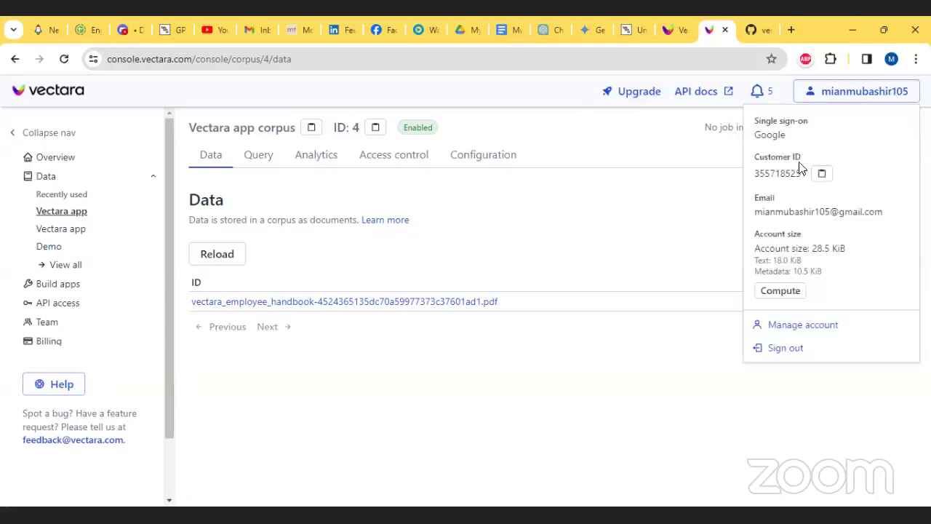
{"action": "left_click_drag", "start_coordinate": [806, 158], "coordinate": [753, 158]}
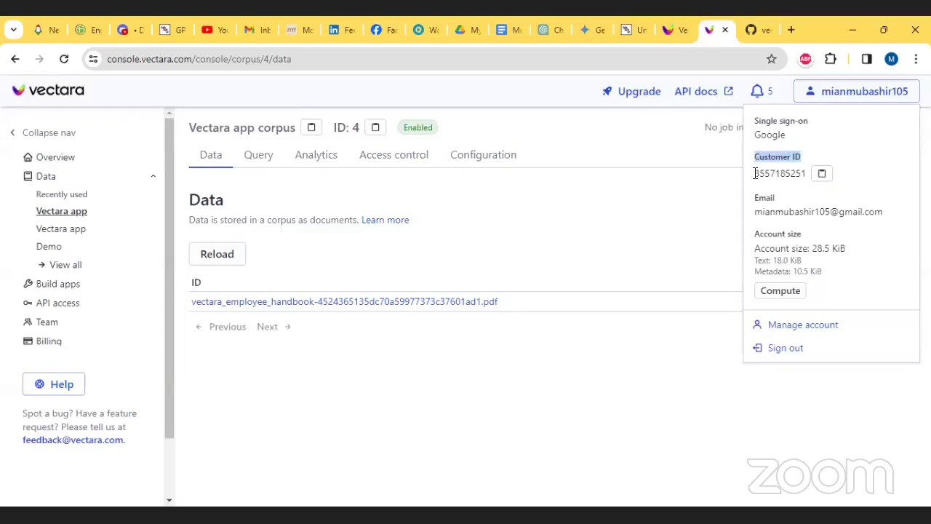
- Examine the Vectara app corpus's access control settings and the copy options offered for the demo API key
{"action": "left_click", "coordinate": [755, 173]}
{"action": "left_click", "coordinate": [625, 148]}
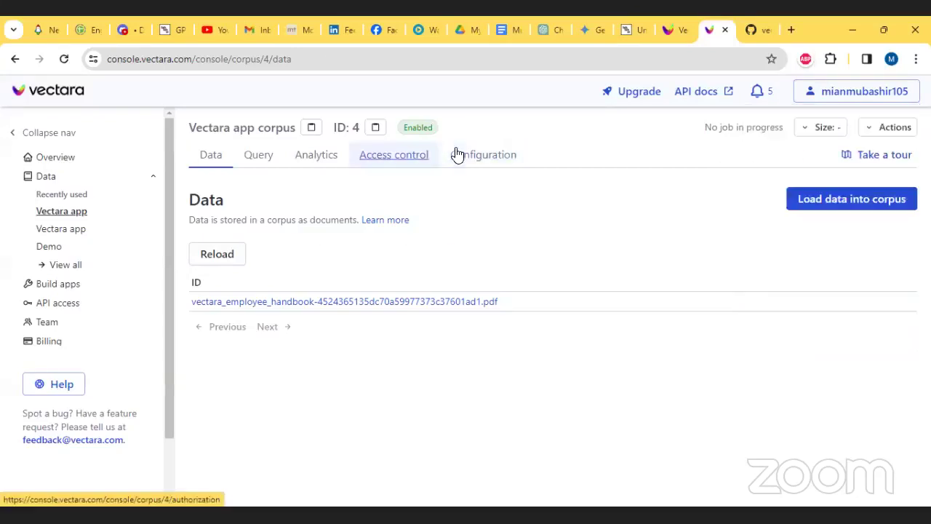
{"action": "left_click", "coordinate": [454, 154]}
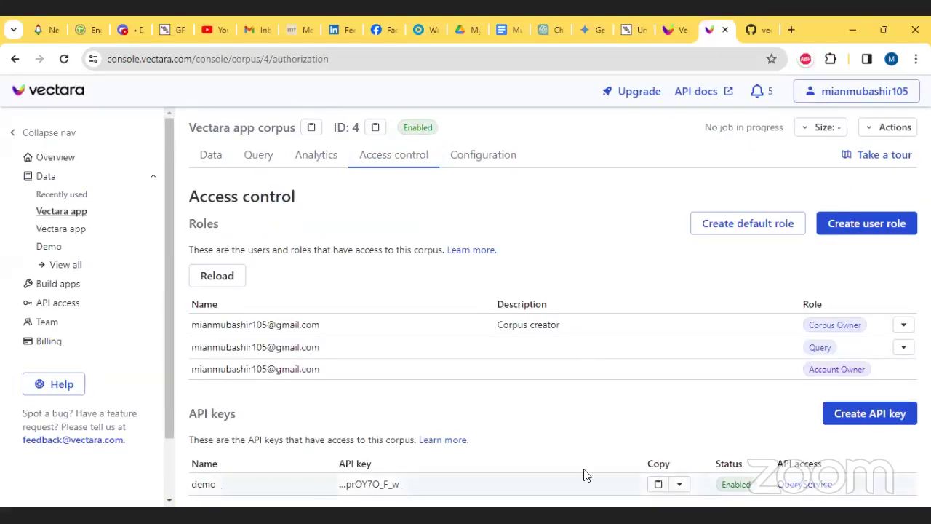
{"action": "scroll", "coordinate": [679, 488], "scroll_direction": "down", "scroll_amount": 1}
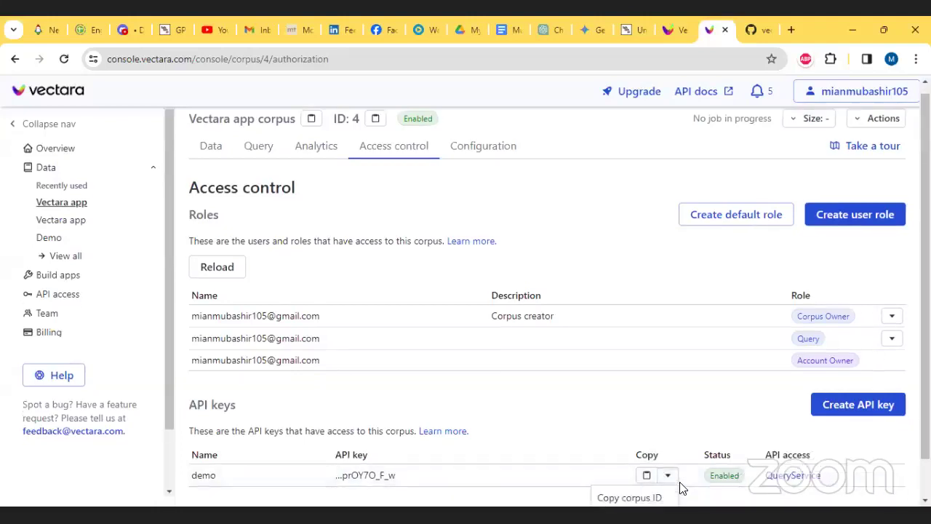
{"action": "scroll", "coordinate": [679, 488], "scroll_direction": "down", "scroll_amount": 1}
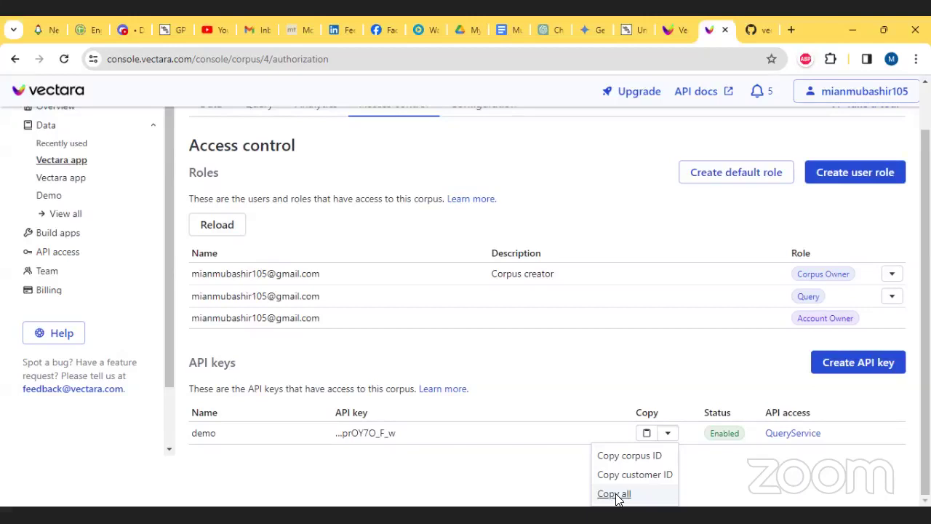
{"action": "left_click", "coordinate": [451, 362]}
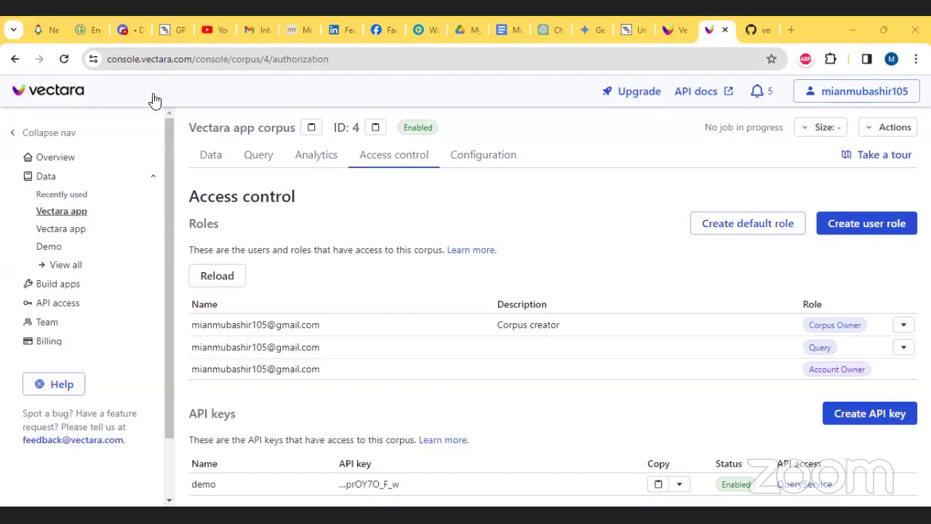
- Review the Build applications page, focusing on the React-Search component among the user interface options
{"action": "left_click", "coordinate": [62, 289]}
{"action": "scroll", "coordinate": [895, 189], "scroll_direction": "down", "scroll_amount": 1}
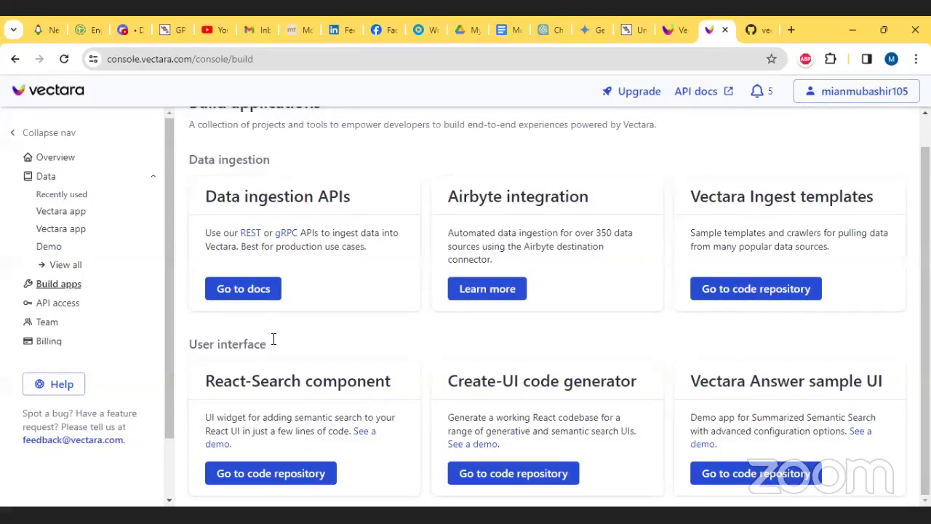
{"action": "left_click_drag", "start_coordinate": [206, 380], "coordinate": [422, 375]}
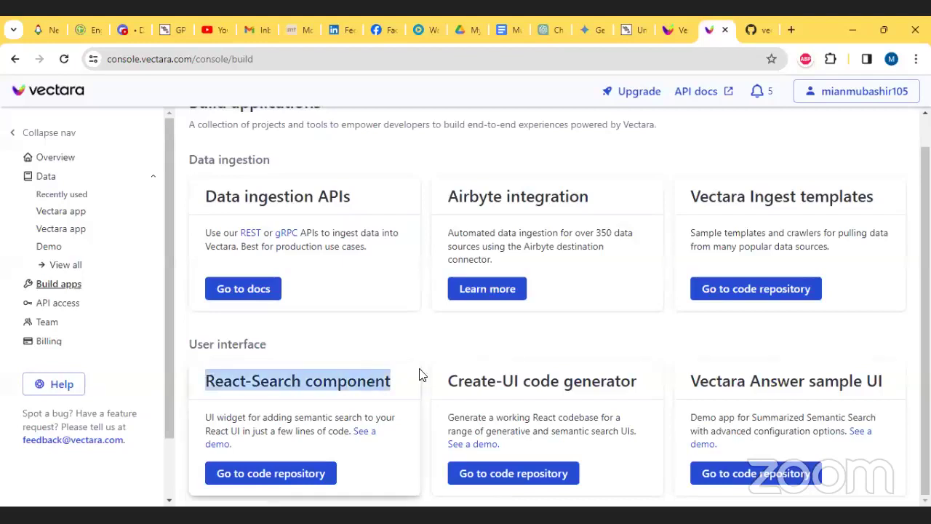
{"action": "left_click", "coordinate": [425, 344]}
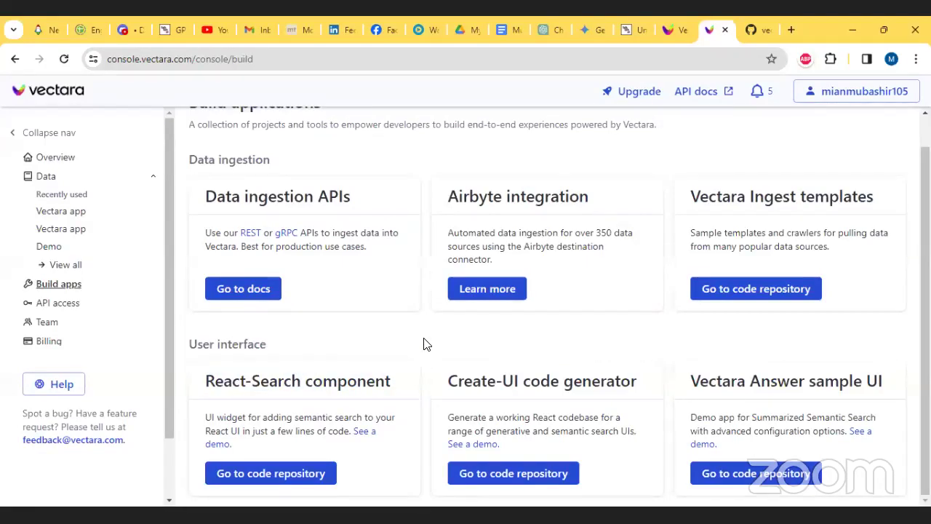
{"action": "scroll", "coordinate": [426, 344], "scroll_direction": "up", "scroll_amount": 1}
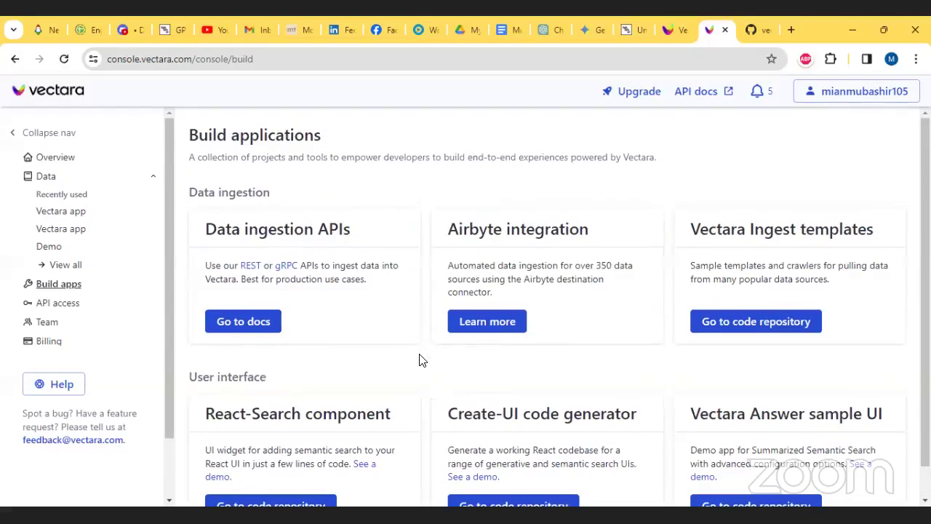
{"action": "scroll", "coordinate": [420, 357], "scroll_direction": "down", "scroll_amount": 1}
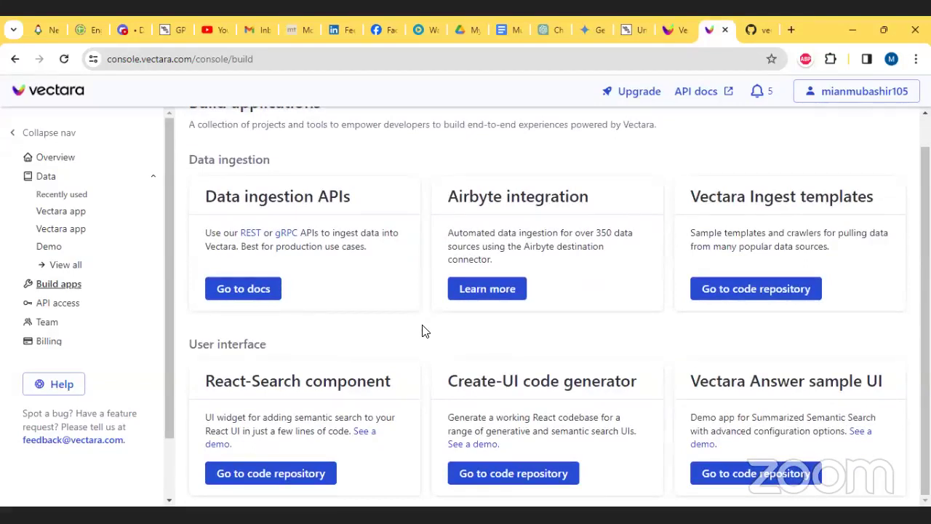
- Open the React-Search component's code repository and find the README's installation and usage instructions
{"action": "left_click", "coordinate": [275, 474]}
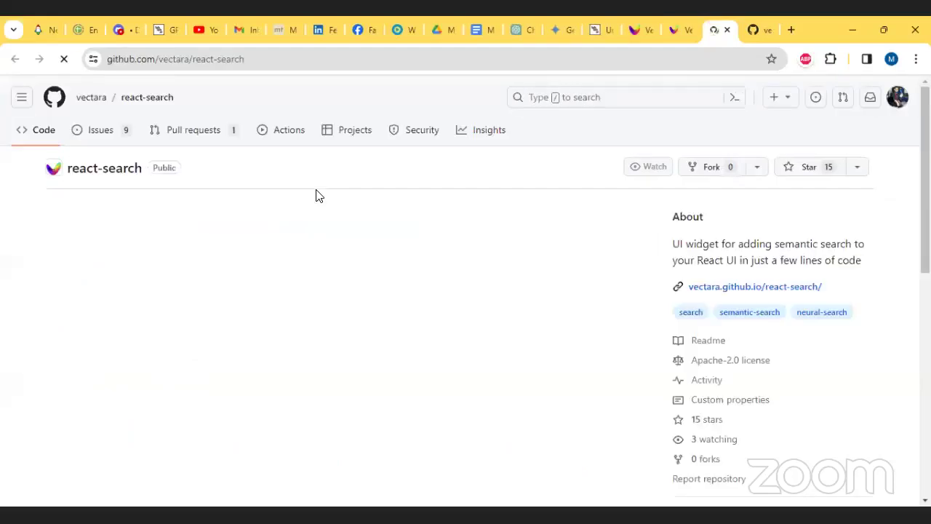
{"action": "scroll", "coordinate": [9, 259], "scroll_direction": "down", "scroll_amount": 1}
{"action": "scroll", "coordinate": [9, 258], "scroll_direction": "down", "scroll_amount": 12}
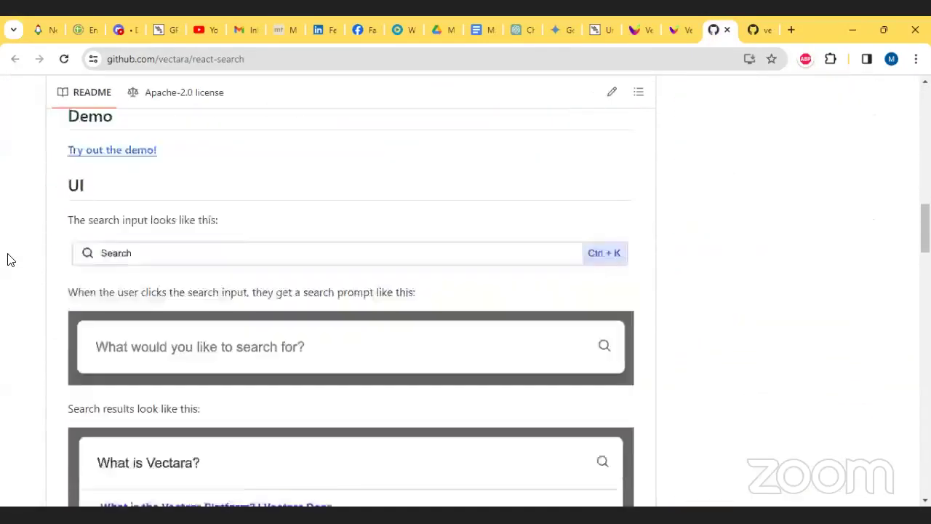
{"action": "scroll", "coordinate": [9, 259], "scroll_direction": "down", "scroll_amount": 7}
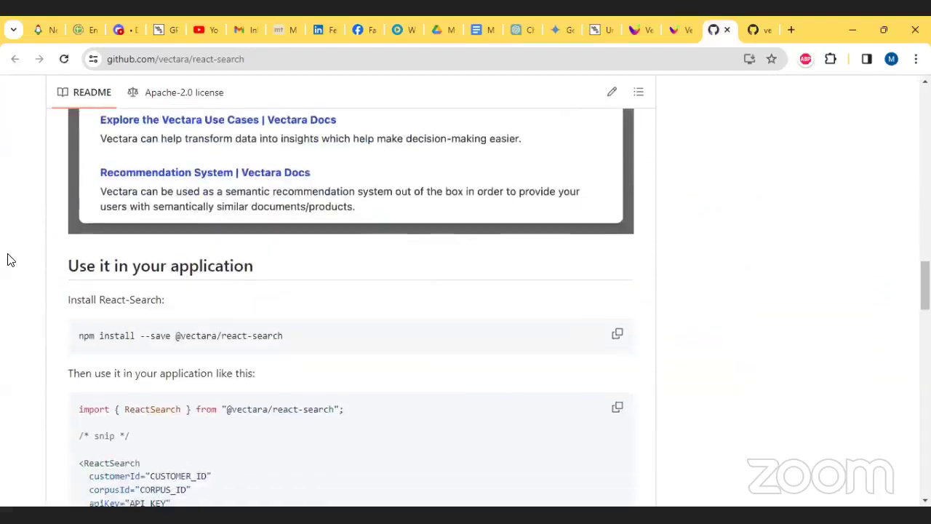
{"action": "scroll", "coordinate": [9, 259], "scroll_direction": "down", "scroll_amount": 4}
{"action": "scroll", "coordinate": [9, 259], "scroll_direction": "up", "scroll_amount": 2}
{"action": "scroll", "coordinate": [9, 259], "scroll_direction": "up", "scroll_amount": 2}
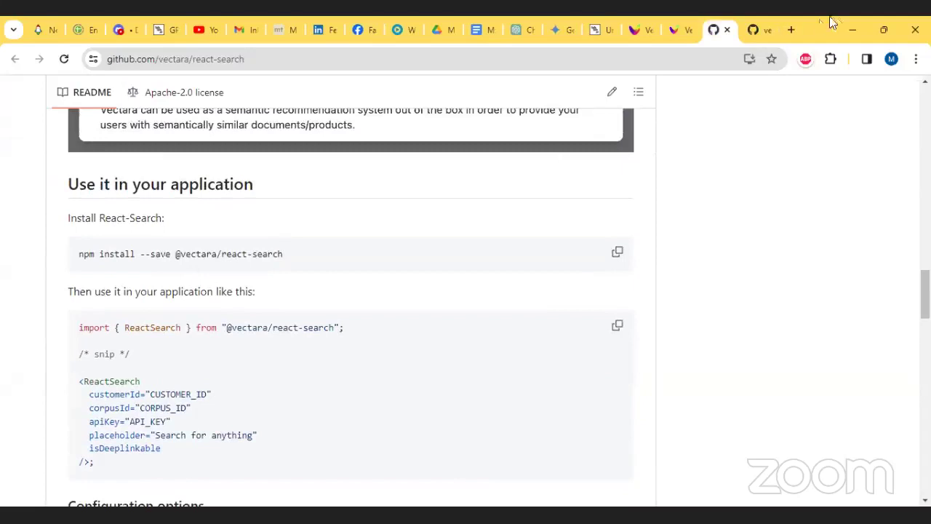
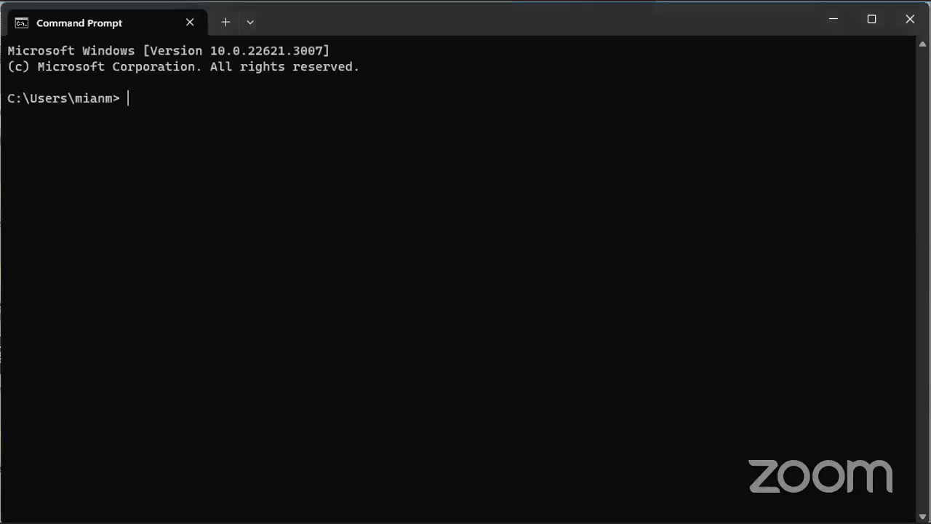
- In Command Prompt, change to the Desktop directory and try to create a directory with mkdir Vectara-demo app
{"action": "type", "text": "cd Desktop"}
{"action": "key", "text": "Return"}
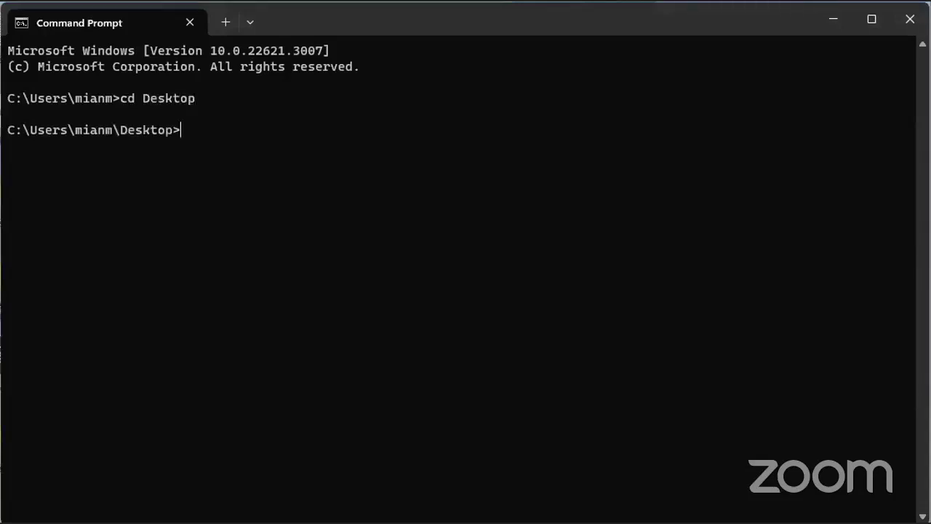
{"action": "type", "text": "mkdir Vectara"}
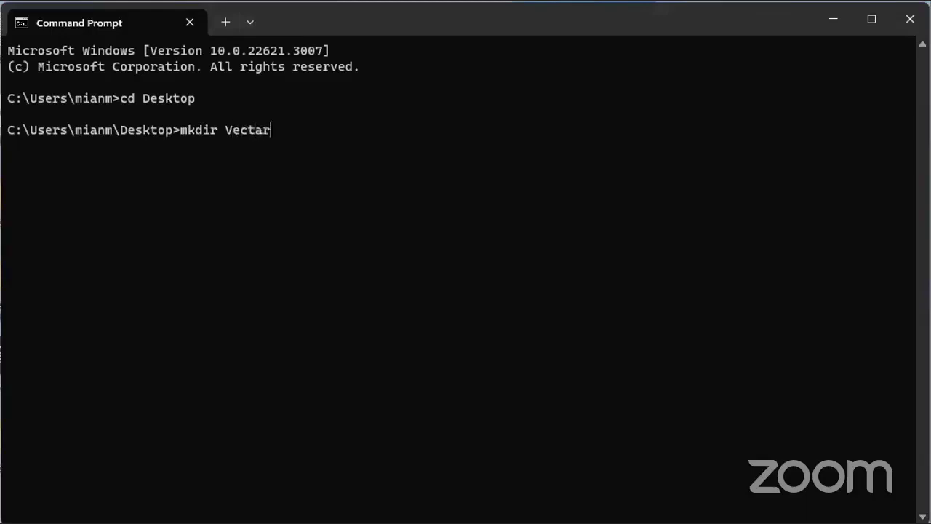
{"action": "key", "text": "BackSpace"}
{"action": "type", "text": "-demo app"}
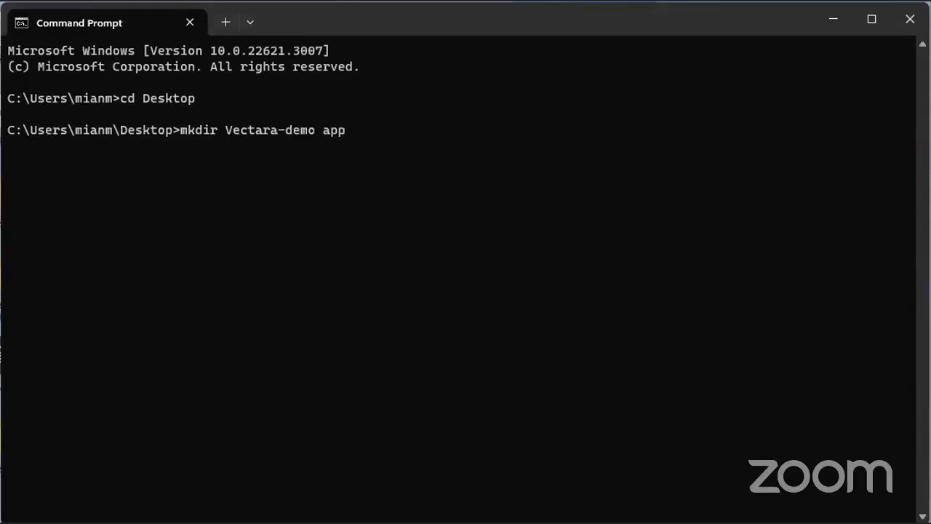
{"action": "key", "text": "Return"}
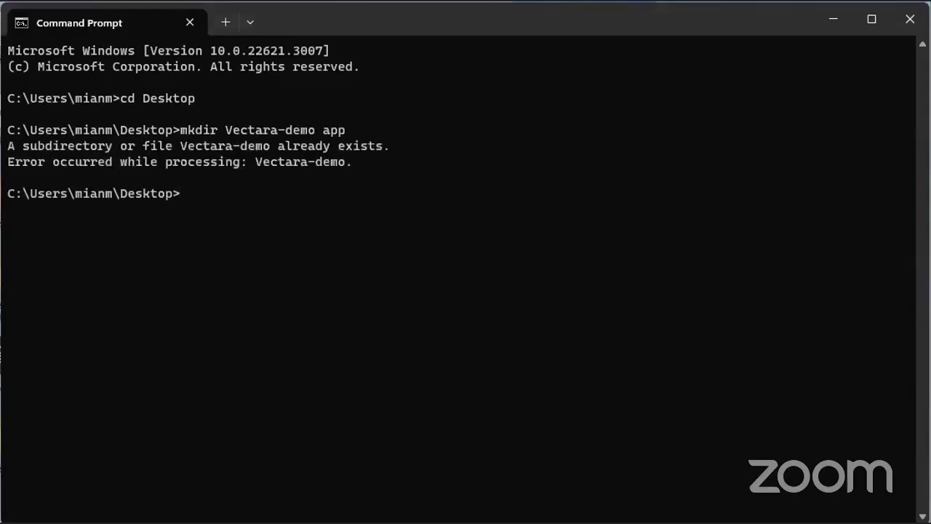
- Run mkdir Vectara-app demo on the Desktop
{"action": "type", "text": "mkdir Vectara"}
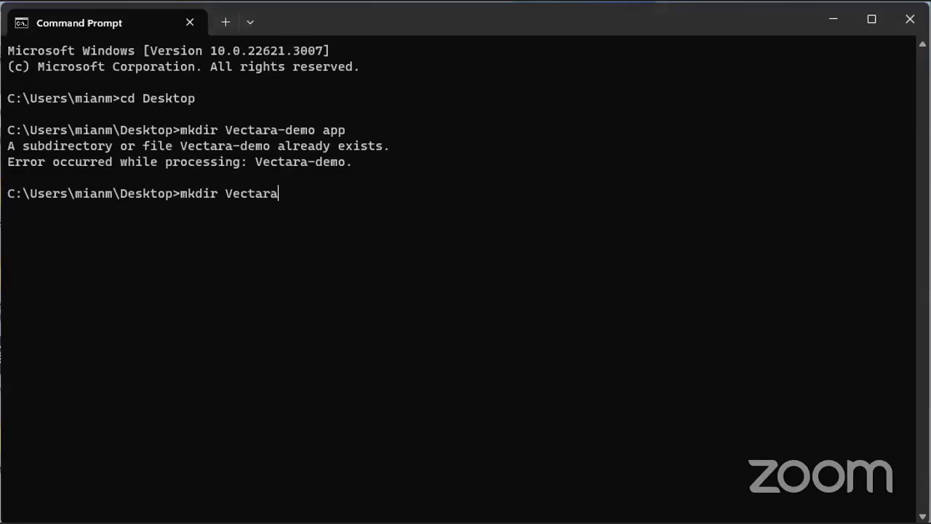
{"action": "type", "text": " a"}
{"action": "key", "text": "BackSpace"}
{"action": "key", "text": "BackSpace"}
{"action": "type", "text": "-app demo"}
{"action": "key", "text": "Return"}
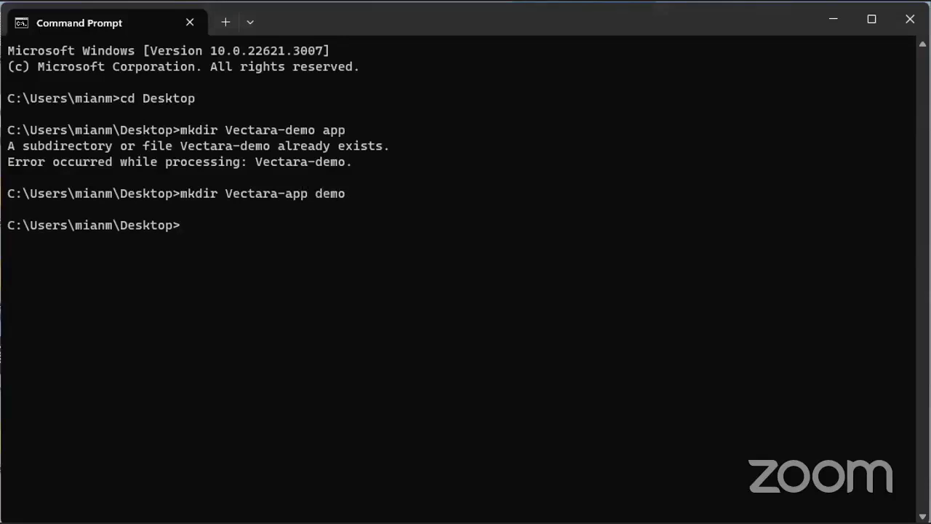
- Try to scaffold a React project with npx create-react-app vectara-demo, and close Command Prompt
{"action": "type", "text": "npx"}
{"action": "type", "text": " rea"}
{"action": "key", "text": "BackSpace"}
{"action": "key", "text": "BackSpace"}
{"action": "key", "text": "BackSpace"}
{"action": "type", "text": "create-react"}
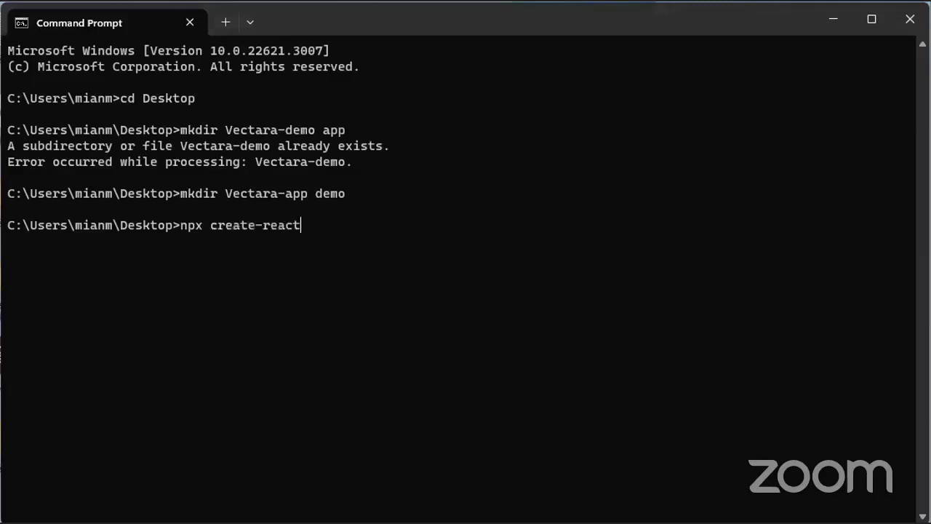
{"action": "type", "text": "-app vectara"}
{"action": "key", "text": "BackSpace"}
{"action": "type", "text": "-demo"}
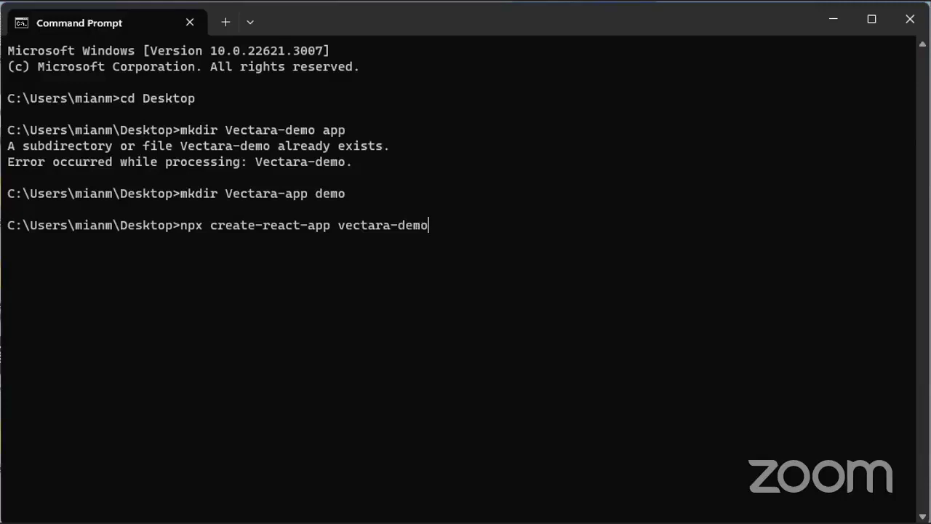
{"action": "key", "text": "Return"}
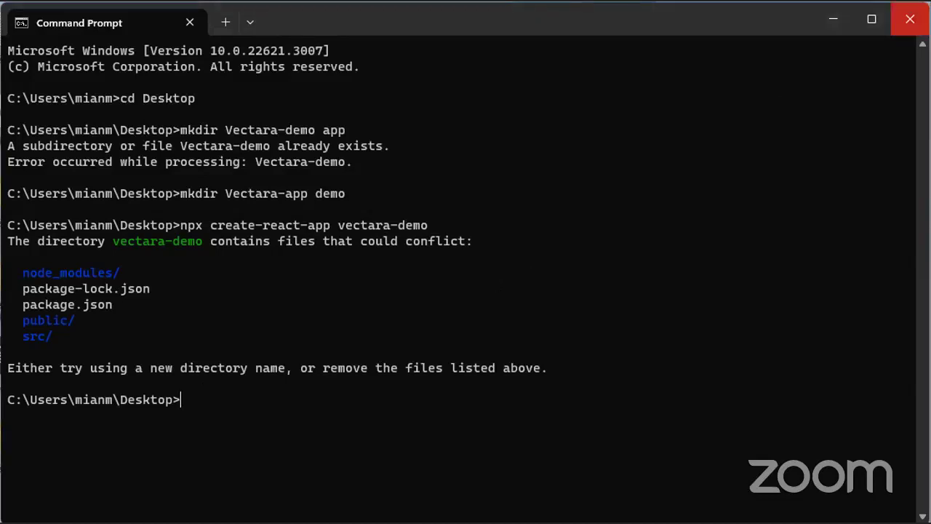
{"action": "left_click", "coordinate": [910, 20]}
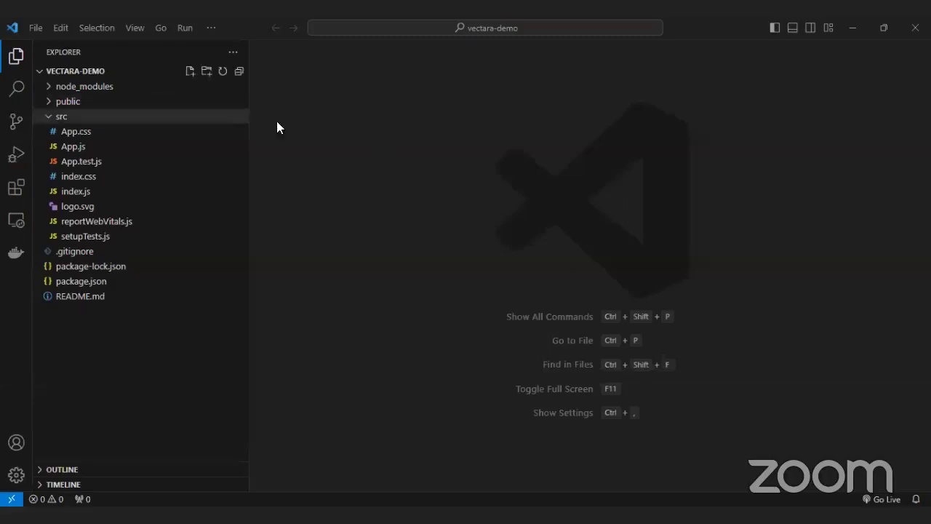
- Check the folders of the vectara-demo project in Visual Studio Code and open a terminal at reduced height
{"action": "left_click", "coordinate": [38, 73]}
{"action": "left_click", "coordinate": [39, 73]}
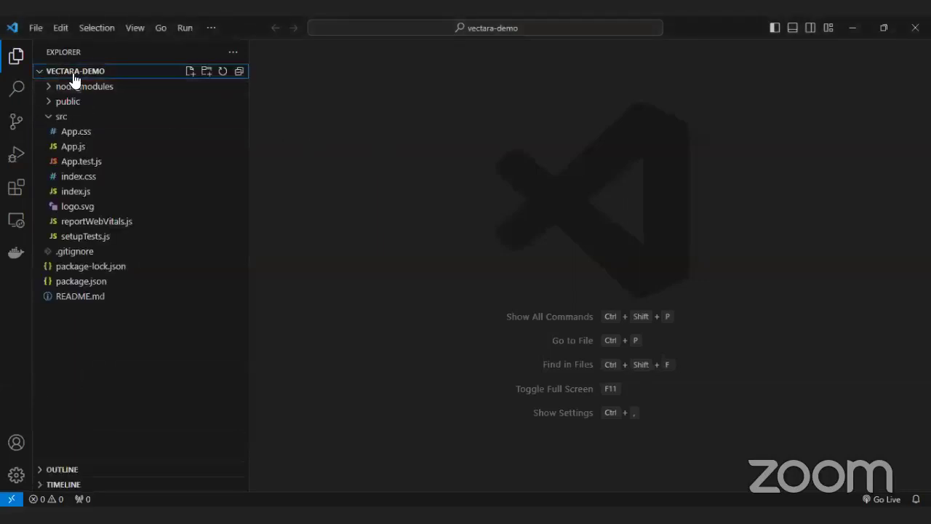
{"action": "left_click", "coordinate": [49, 90]}
{"action": "left_click", "coordinate": [49, 90]}
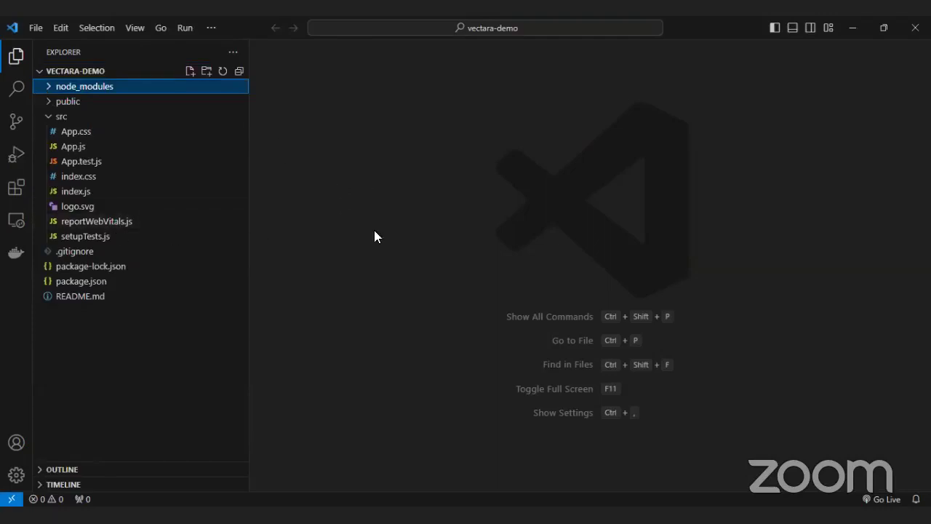
{"action": "key", "text": "ctrl+grave"}
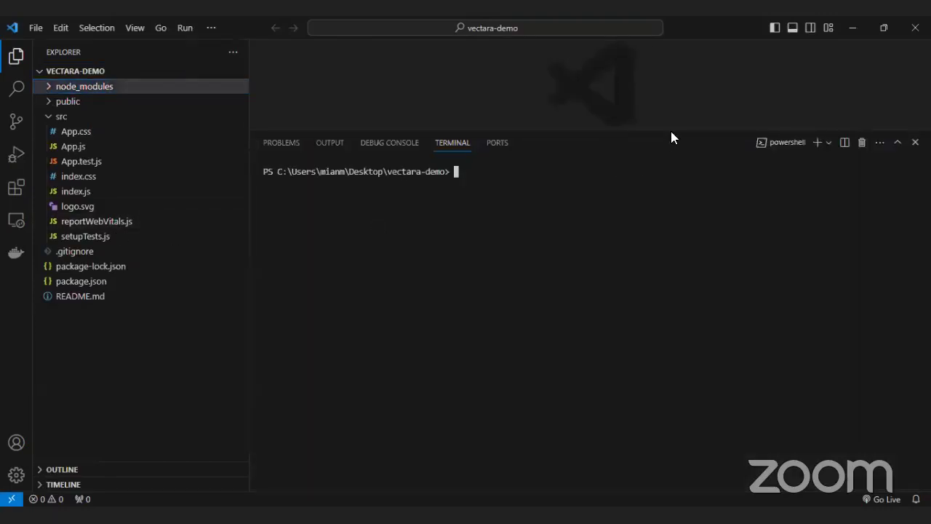
{"action": "left_click_drag", "start_coordinate": [665, 131], "coordinate": [674, 264]}
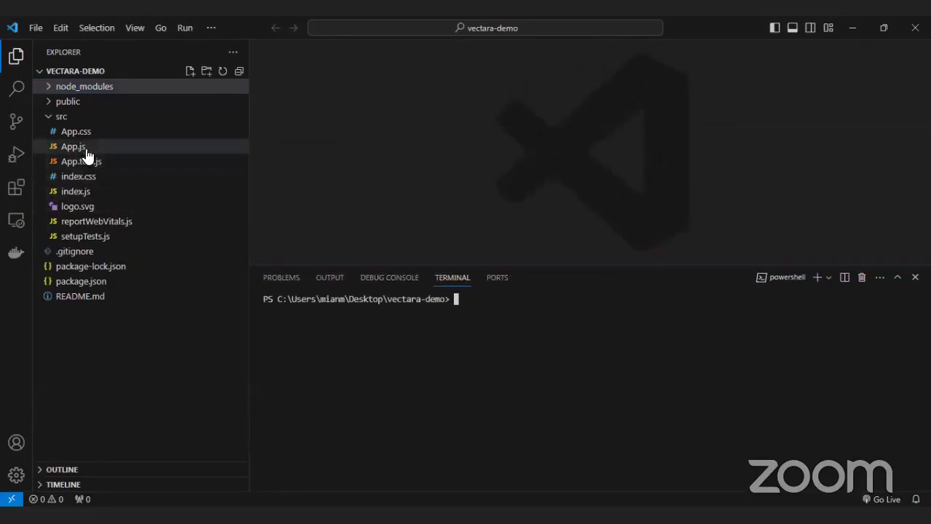
- Open App.js from the src folder, close the terminal and examine the ReactSearch component's properties
{"action": "left_click", "coordinate": [84, 149]}
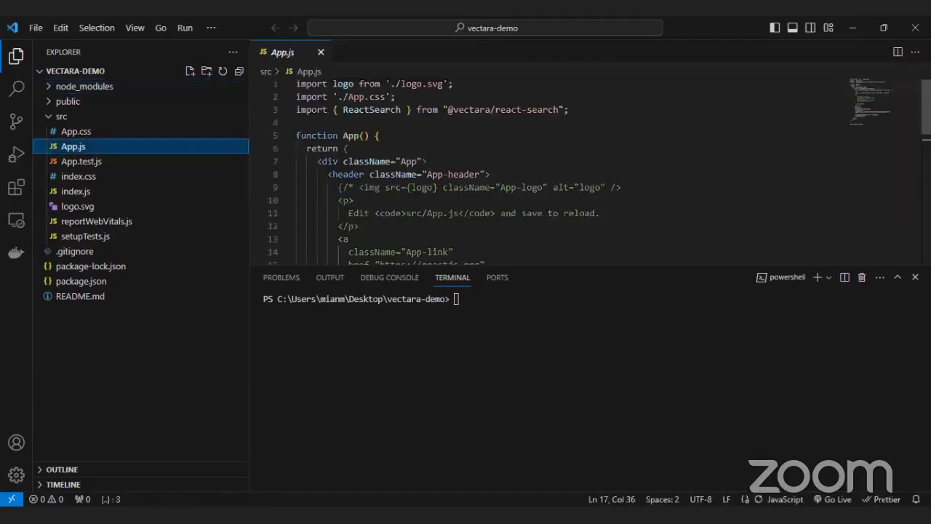
{"action": "scroll", "coordinate": [553, 168], "scroll_direction": "down", "scroll_amount": 2}
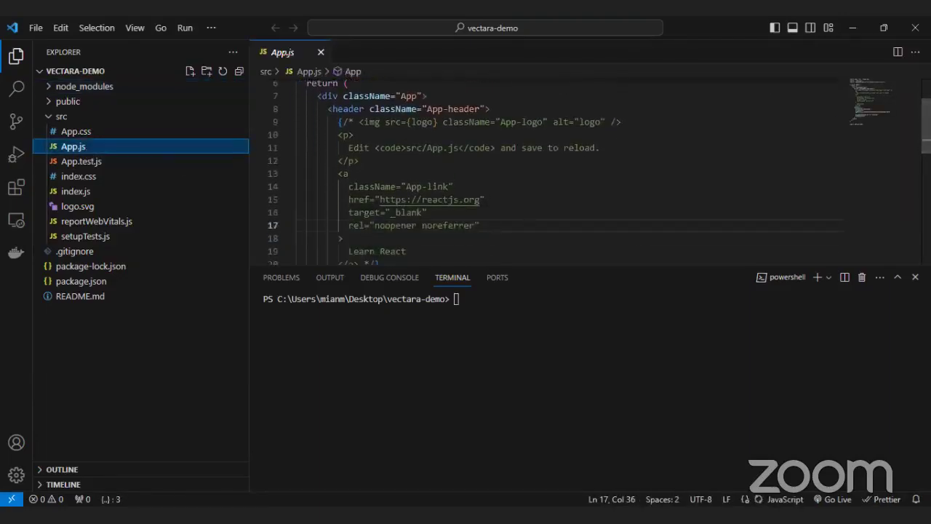
{"action": "left_click", "coordinate": [914, 277]}
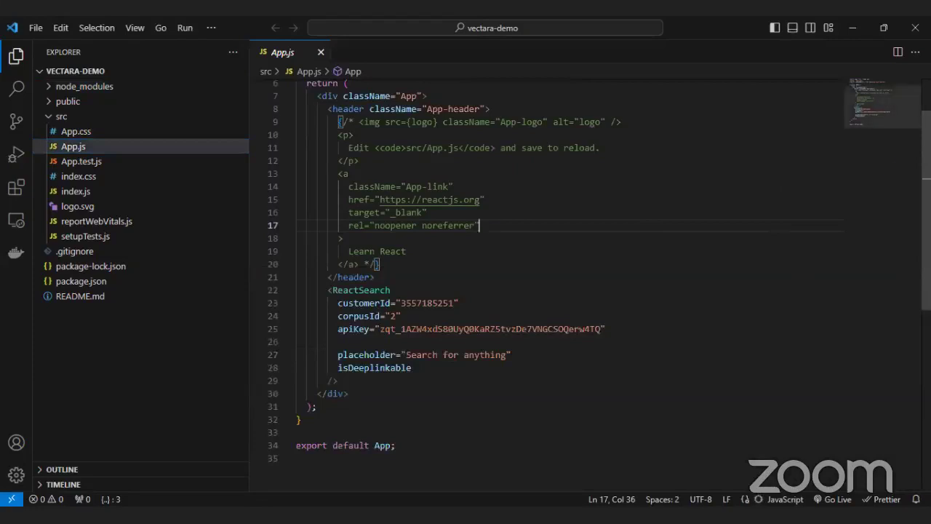
{"action": "scroll", "coordinate": [552, 261], "scroll_direction": "down", "scroll_amount": 2}
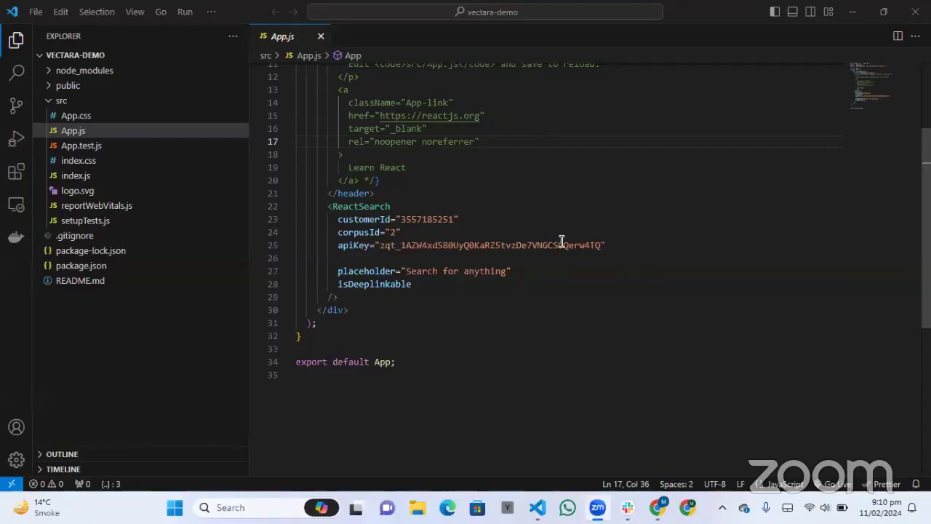
- Switch to Chrome and examine the React-Search install command and usage snippet in the GitHub README
{"action": "left_click", "coordinate": [660, 502]}
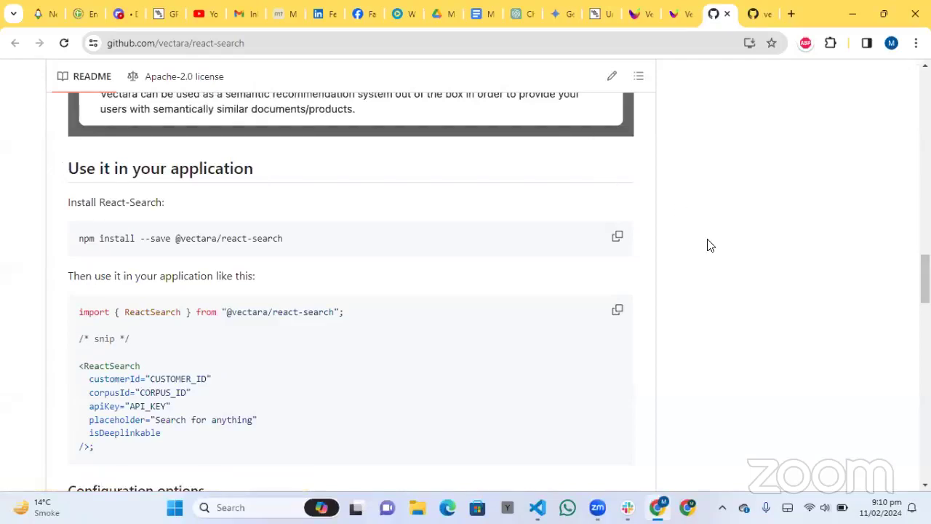
{"action": "mouse_move", "coordinate": [924, 278]}
{"action": "left_mouse_down"}
{"action": "mouse_move", "coordinate": [925, 231]}
{"action": "mouse_move", "coordinate": [924, 286]}
{"action": "left_mouse_up"}
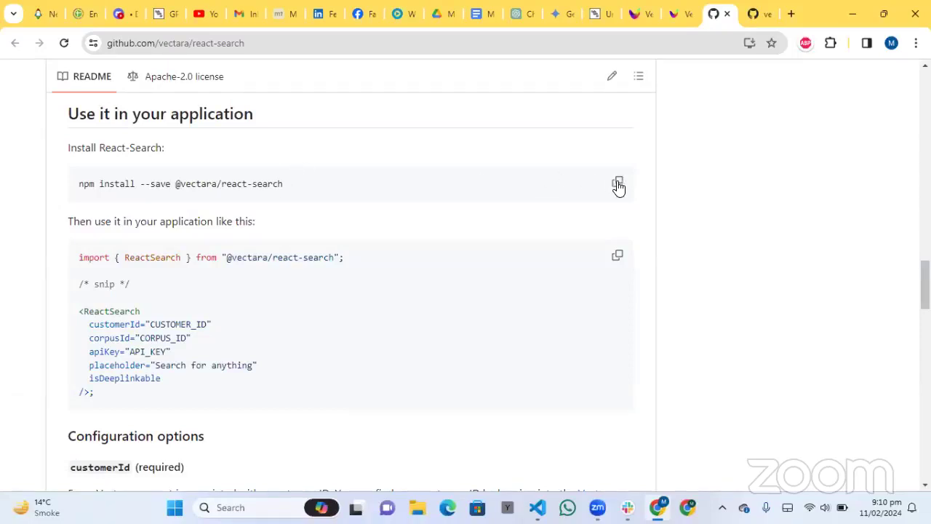
{"action": "left_click_drag", "start_coordinate": [293, 182], "coordinate": [80, 195]}
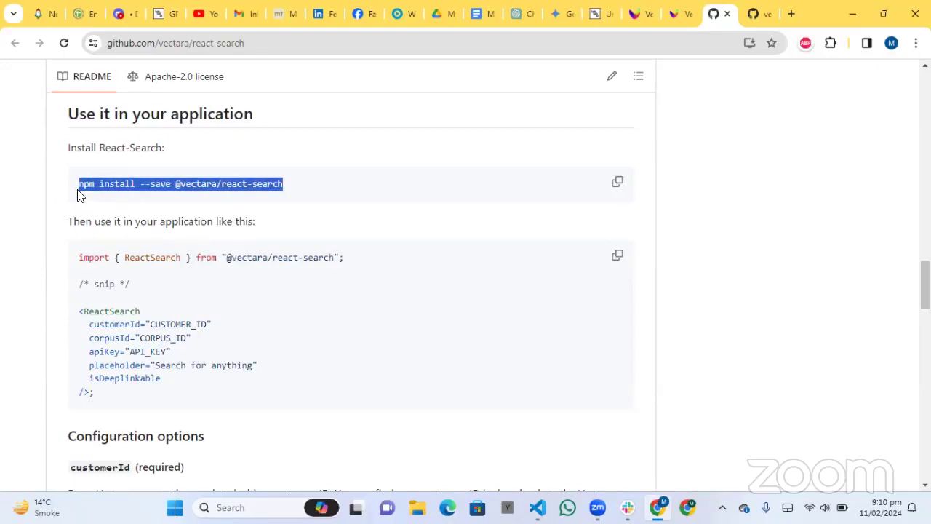
{"action": "left_click", "coordinate": [213, 182]}
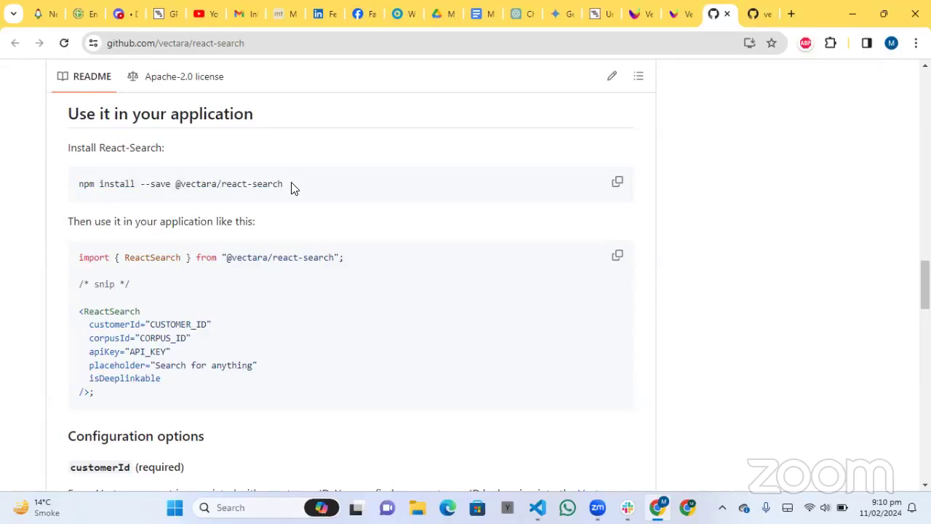
{"action": "left_click_drag", "start_coordinate": [264, 183], "coordinate": [223, 185]}
{"action": "left_click", "coordinate": [223, 185]}
{"action": "left_click_drag", "start_coordinate": [925, 285], "coordinate": [925, 296]}
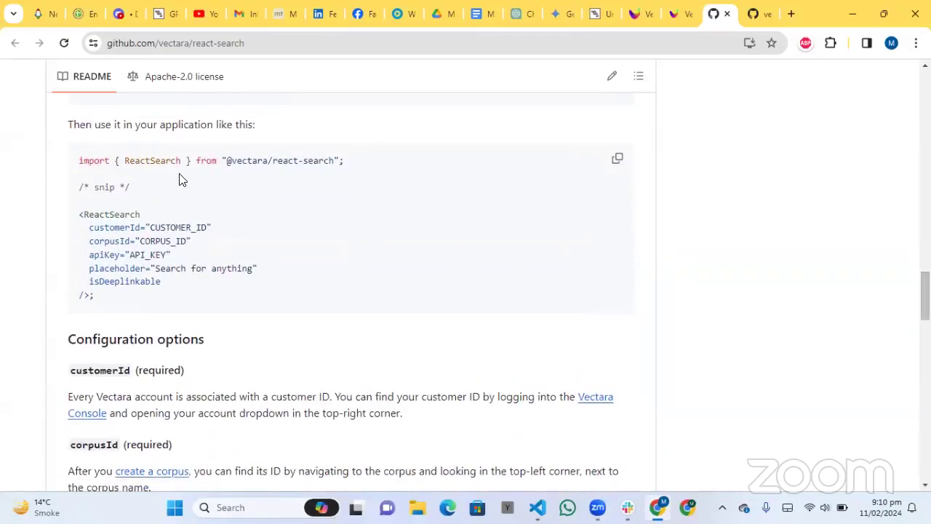
{"action": "left_click_drag", "start_coordinate": [172, 285], "coordinate": [76, 153]}
{"action": "left_click", "coordinate": [75, 153]}
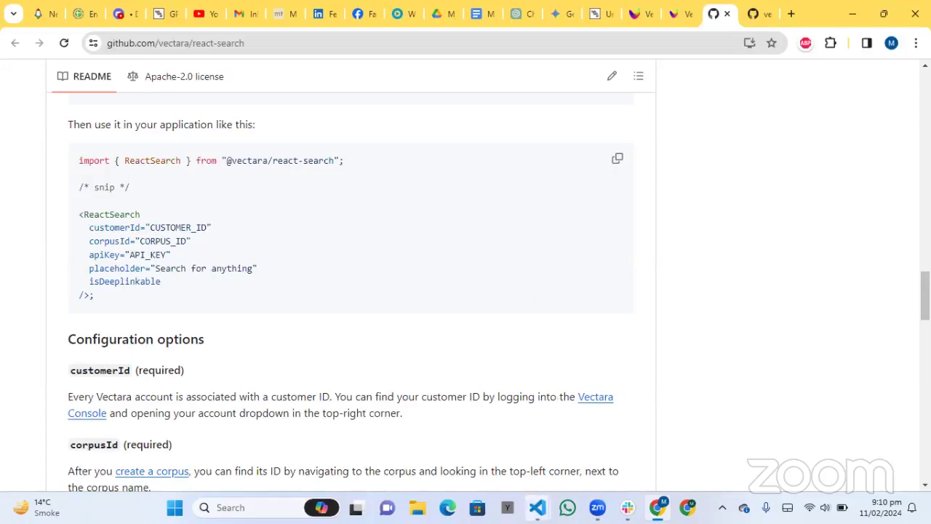
- Return to App.js in Visual Studio Code and check the ReactSearch component's customerId, corpusId and apiKey properties
{"action": "mouse_move", "coordinate": [537, 504]}
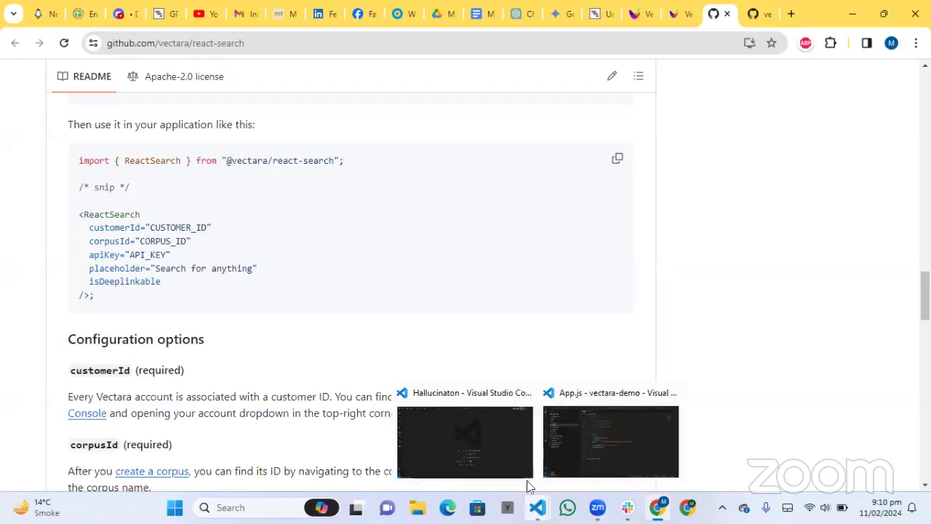
{"action": "left_click", "coordinate": [596, 436]}
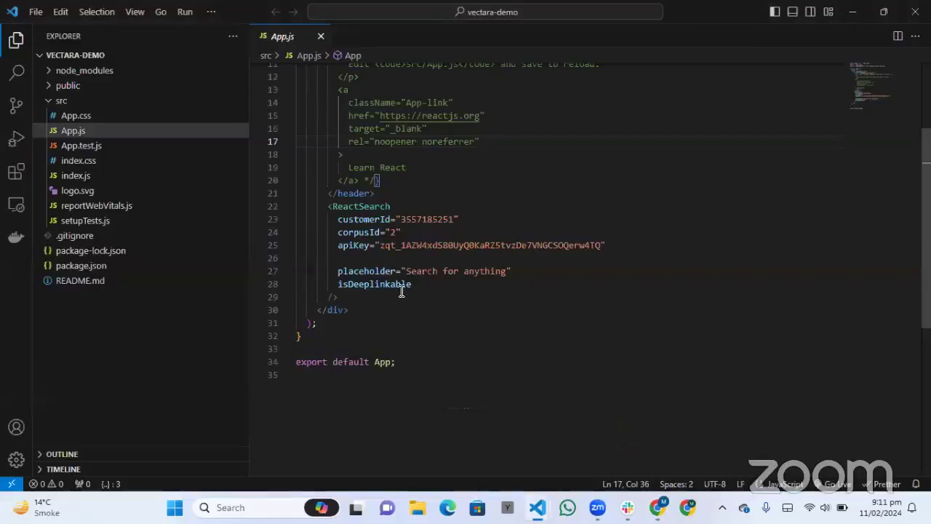
{"action": "left_click_drag", "start_coordinate": [416, 285], "coordinate": [328, 205]}
{"action": "left_click", "coordinate": [327, 204]}
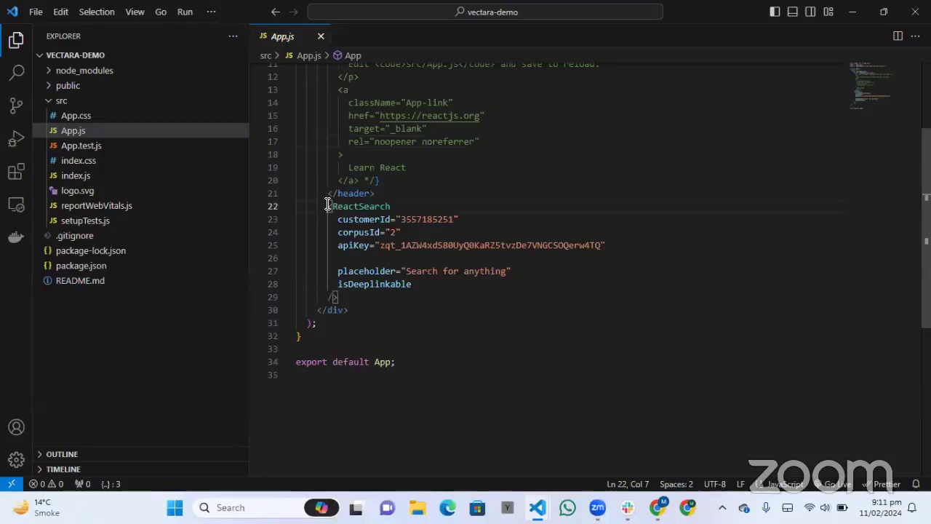
{"action": "left_click", "coordinate": [480, 178]}
{"action": "left_click", "coordinate": [453, 219]}
{"action": "left_click_drag", "start_coordinate": [453, 219], "coordinate": [401, 221]}
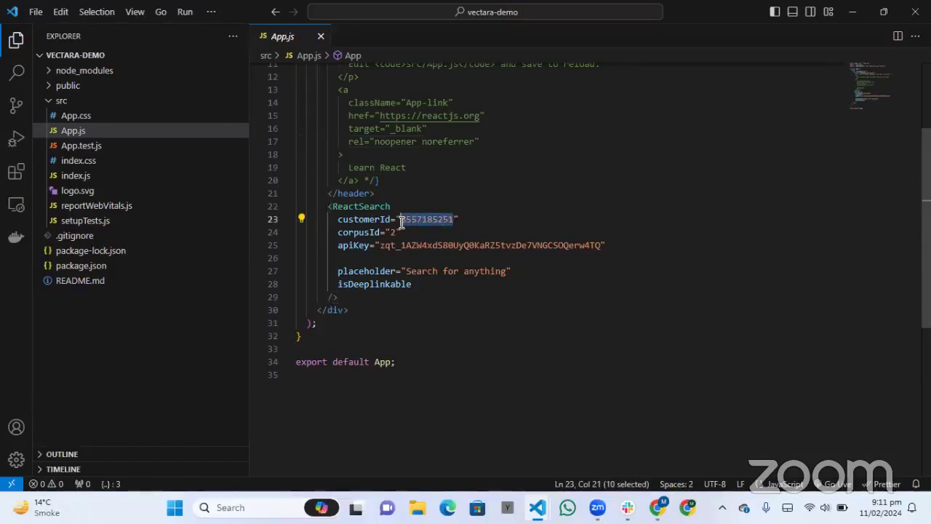
{"action": "left_click", "coordinate": [401, 221]}
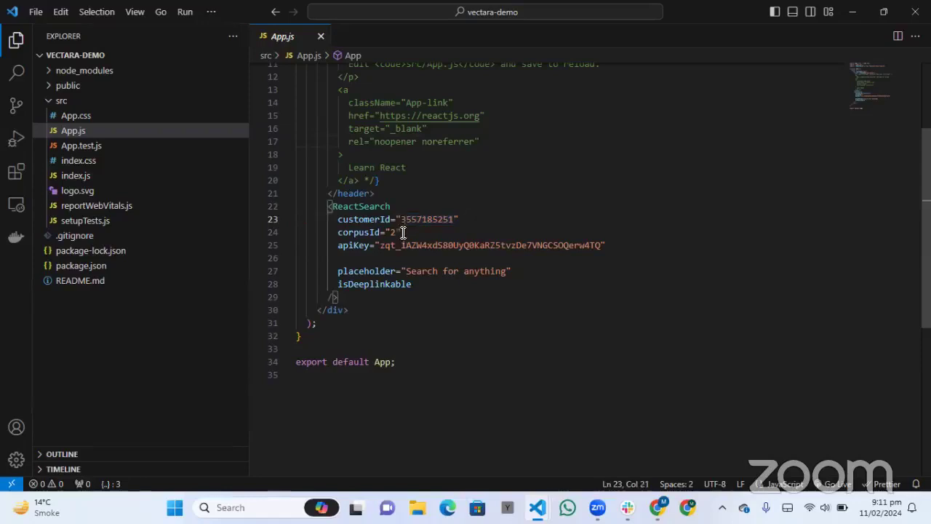
{"action": "left_click", "coordinate": [393, 232]}
{"action": "double_click", "coordinate": [393, 232]}
{"action": "key", "text": "Left"}
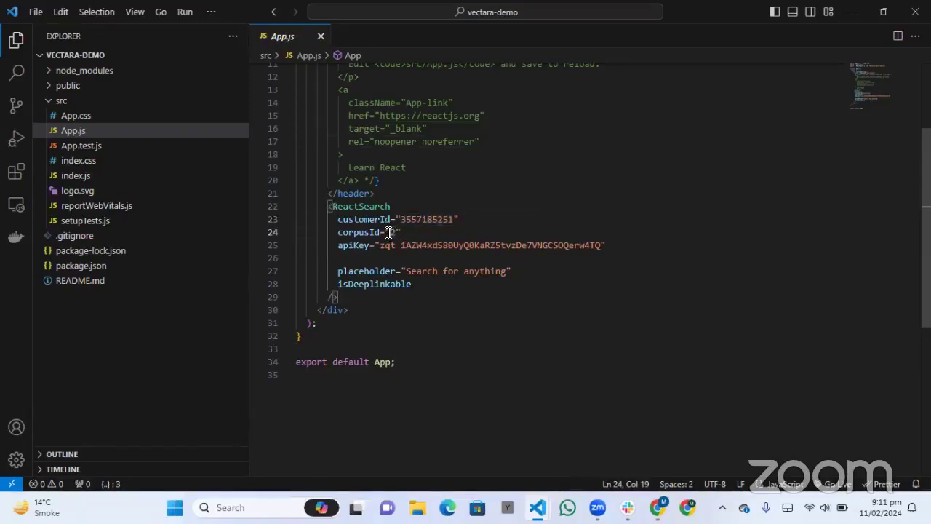
{"action": "left_click_drag", "start_coordinate": [380, 245], "coordinate": [603, 245]}
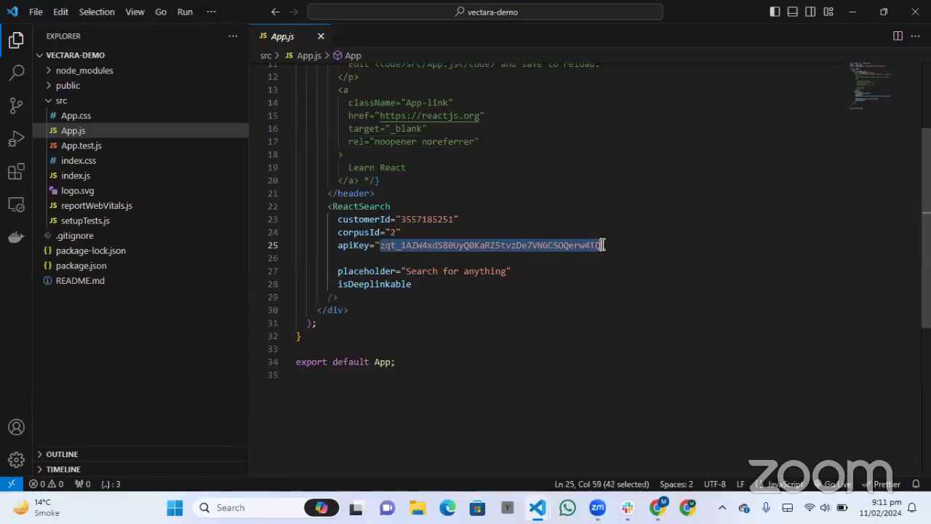
{"action": "left_click", "coordinate": [633, 207]}
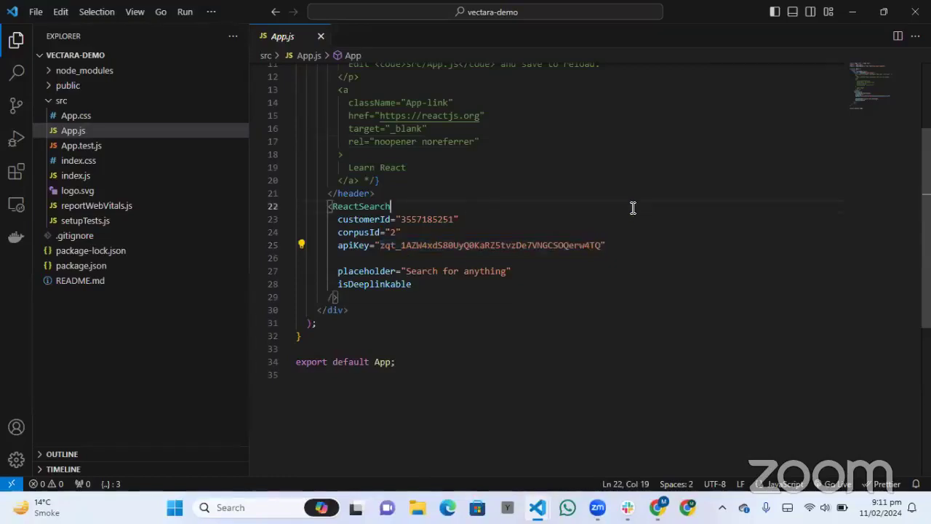
- Review the App.js code from the import statements down to the ReactSearch component
{"action": "left_click", "coordinate": [565, 167]}
{"action": "key", "text": "Up"}
{"action": "key", "text": "Up"}
{"action": "key", "text": "Up"}
{"action": "key", "text": "Up"}
{"action": "key", "text": "Up"}
{"action": "key", "text": "Up"}
{"action": "key", "text": "Up"}
{"action": "key", "text": "Up"}
{"action": "key", "text": "Up"}
{"action": "key", "text": "Up"}
{"action": "key", "text": "Up"}
{"action": "key", "text": "Up"}
{"action": "key", "text": "Up"}
{"action": "key", "text": "Up"}
{"action": "key", "text": "Up"}
{"action": "key", "text": "Up"}
{"action": "key", "text": "Up"}
{"action": "key", "text": "Up"}
{"action": "key", "text": "Up"}
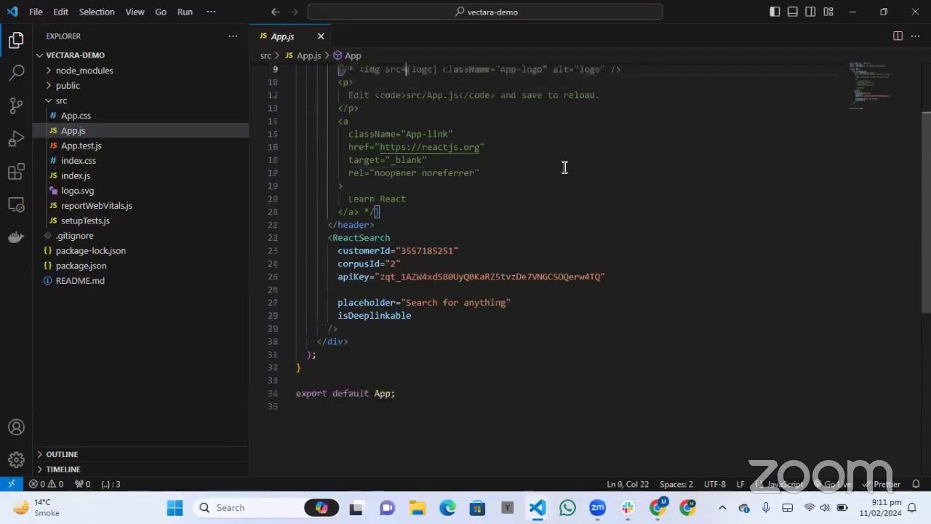
{"action": "key", "text": "Down"}
{"action": "key", "text": "Down"}
{"action": "key", "text": "Down"}
{"action": "key", "text": "Down"}
{"action": "key", "text": "Down"}
{"action": "key", "text": "Down"}
{"action": "key", "text": "Down"}
{"action": "key", "text": "Down"}
{"action": "key", "text": "Down"}
{"action": "key", "text": "Down"}
{"action": "key", "text": "Down"}
{"action": "key", "text": "Down"}
{"action": "key", "text": "Down"}
{"action": "key", "text": "Down"}
{"action": "key", "text": "Down"}
{"action": "key", "text": "Down"}
{"action": "key", "text": "Down"}
{"action": "key", "text": "Down"}
{"action": "key", "text": "Down"}
{"action": "key", "text": "Down"}
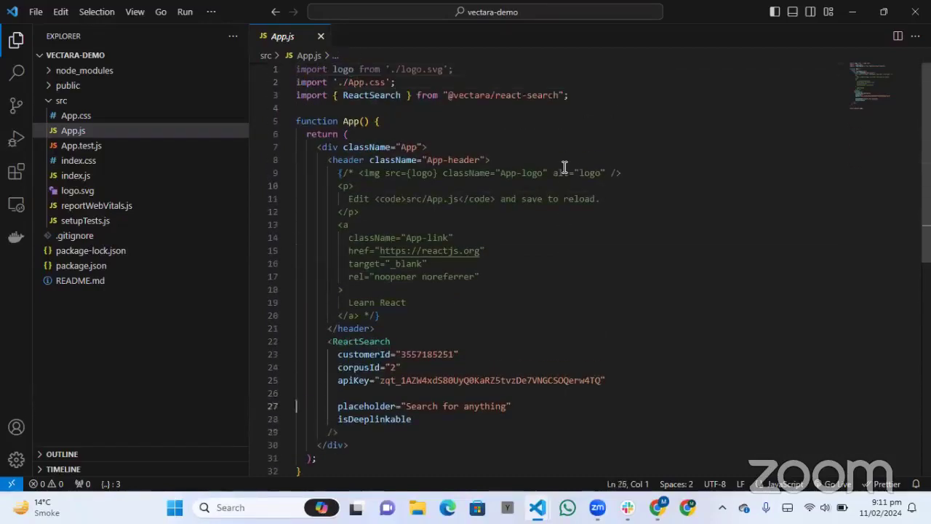
{"action": "left_click", "coordinate": [576, 211]}
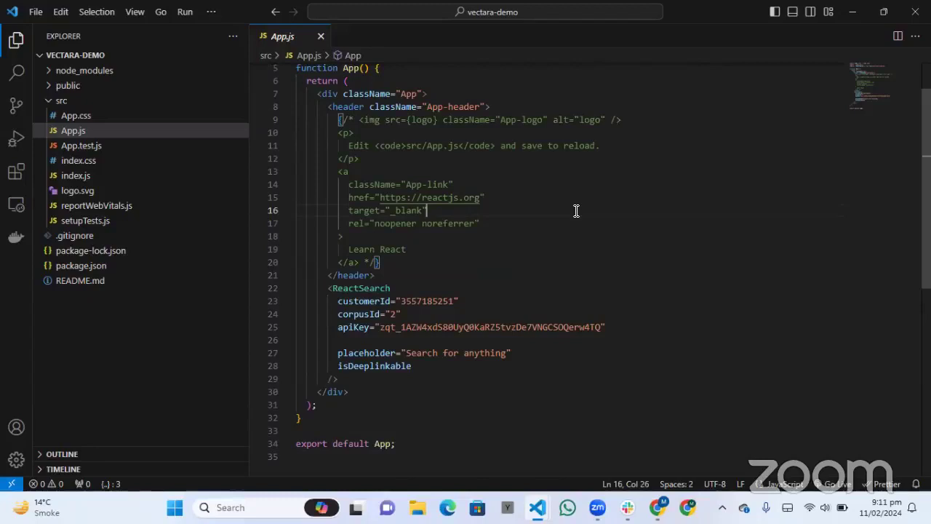
- Open a terminal in the vectara-demo project and start the app with npm start
{"action": "key", "text": "ctrl+grave"}
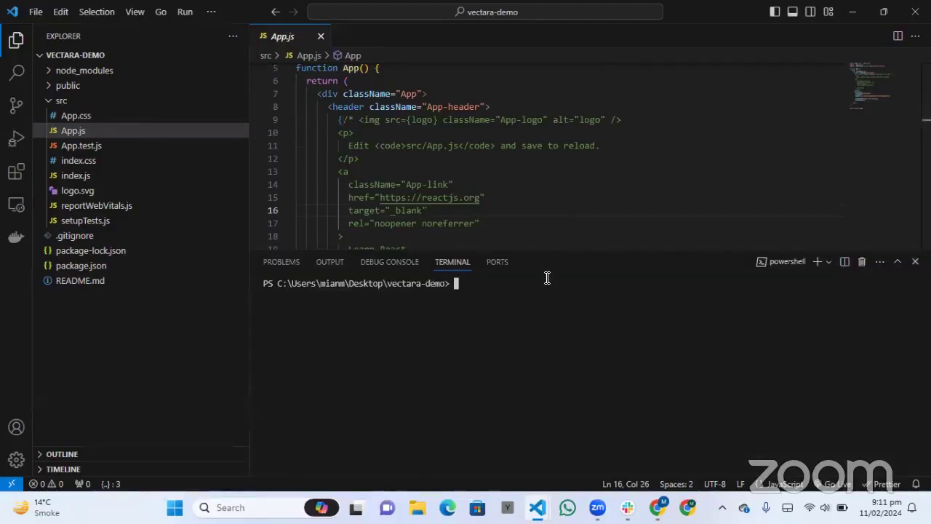
{"action": "type", "text": "npm start"}
{"action": "key", "text": "Return"}
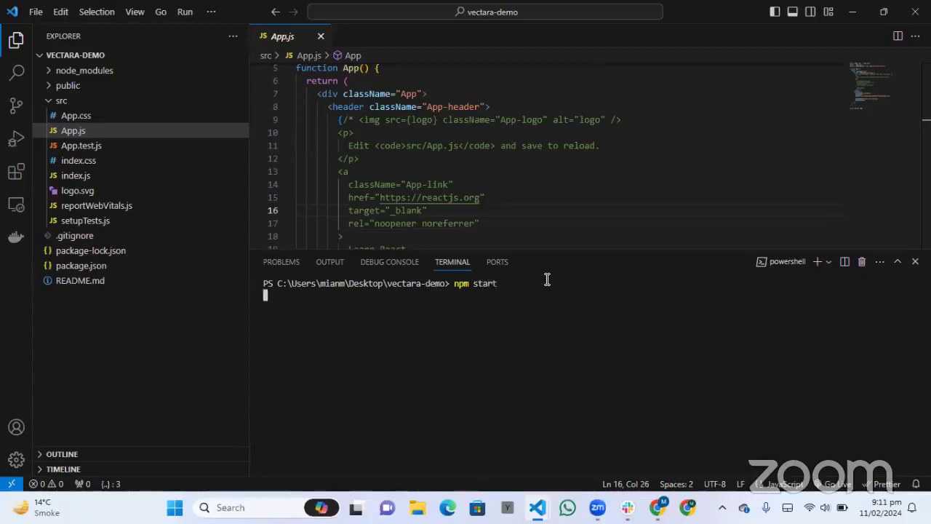
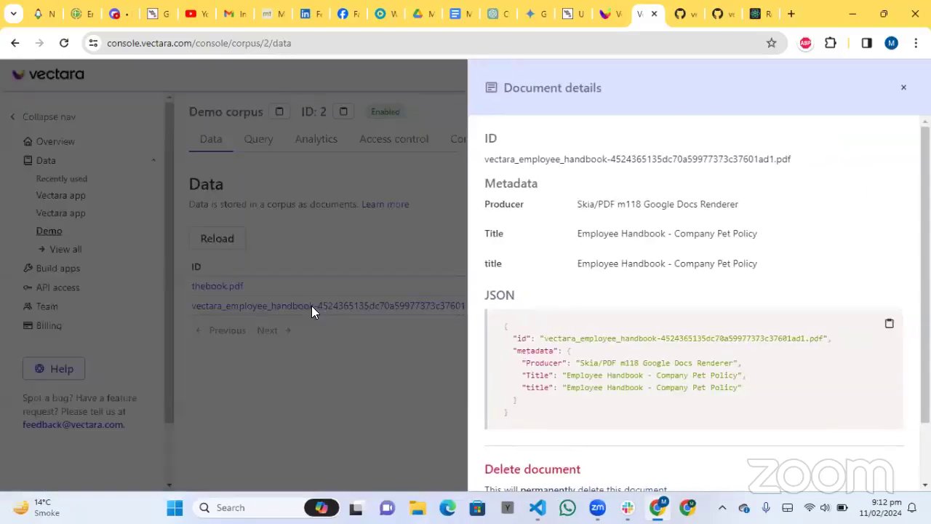
- Close the handbook's document details in the Vectara console and search the app at localhost:3000 for "How"
{"action": "left_click", "coordinate": [906, 87]}
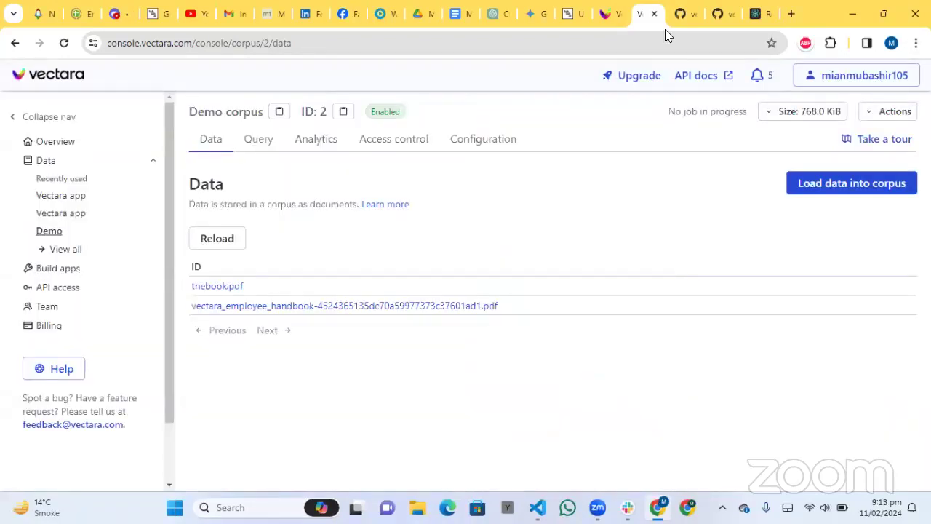
{"action": "left_click", "coordinate": [757, 14]}
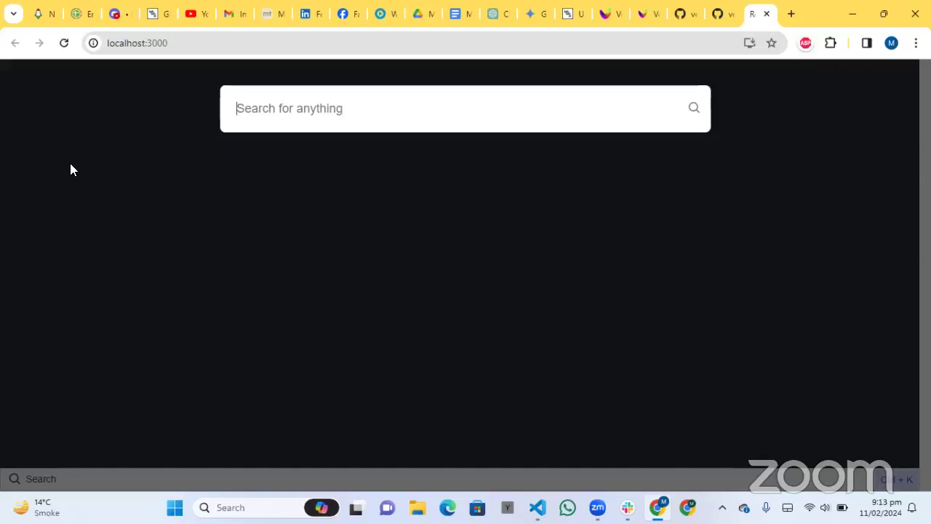
{"action": "type", "text": "W"}
{"action": "key", "text": "Return"}
{"action": "type", "text": "How"}
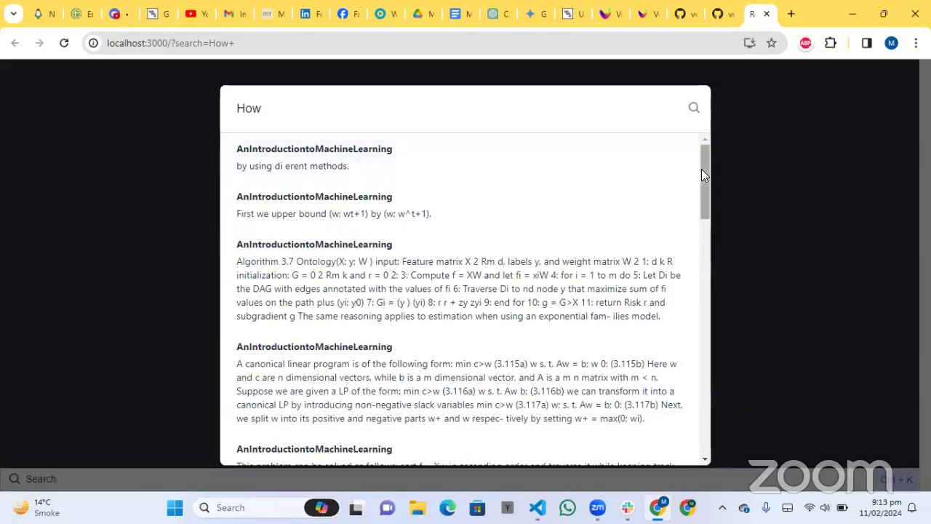
- Examine the document titles and text passages returned for the "How" query
{"action": "mouse_move", "coordinate": [701, 169]}
{"action": "left_mouse_down"}
{"action": "mouse_move", "coordinate": [704, 445]}
{"action": "mouse_move", "coordinate": [701, 184]}
{"action": "left_mouse_up"}
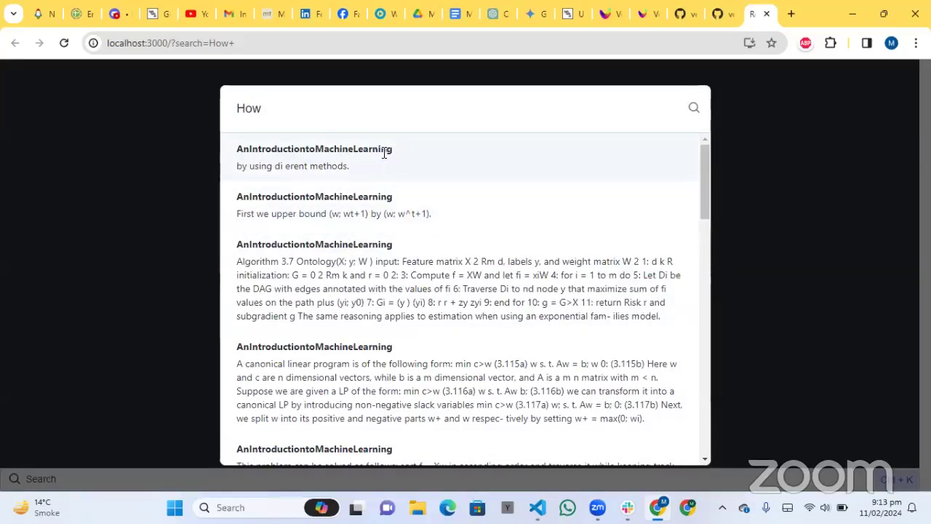
{"action": "left_click_drag", "start_coordinate": [394, 149], "coordinate": [225, 152]}
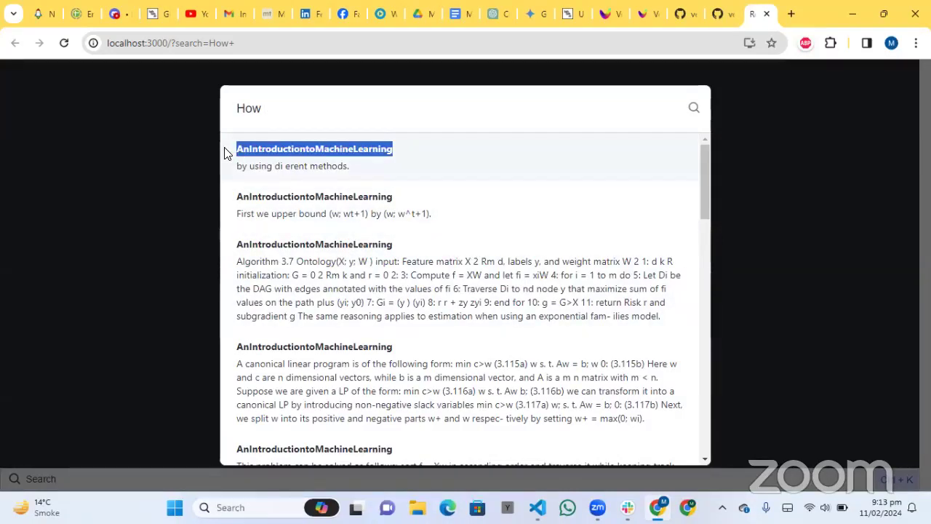
{"action": "left_click", "coordinate": [398, 251]}
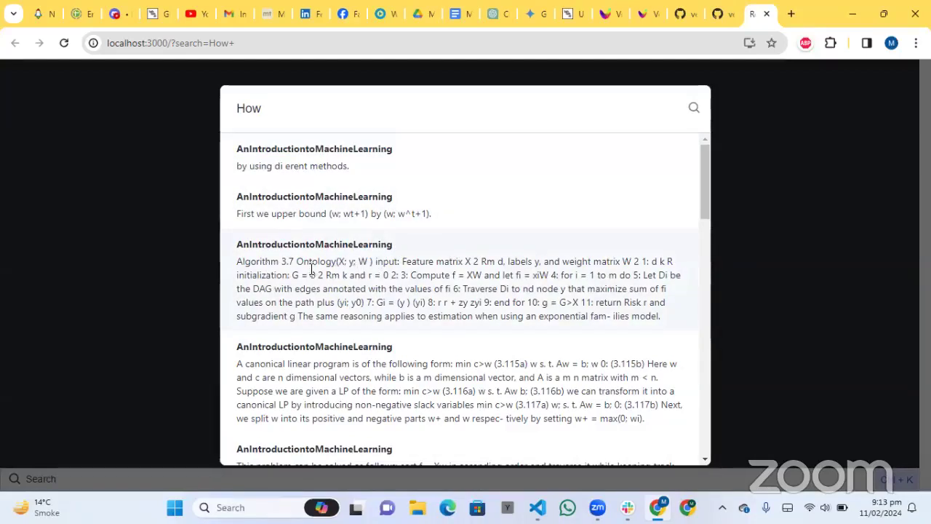
{"action": "left_click_drag", "start_coordinate": [404, 305], "coordinate": [484, 315]}
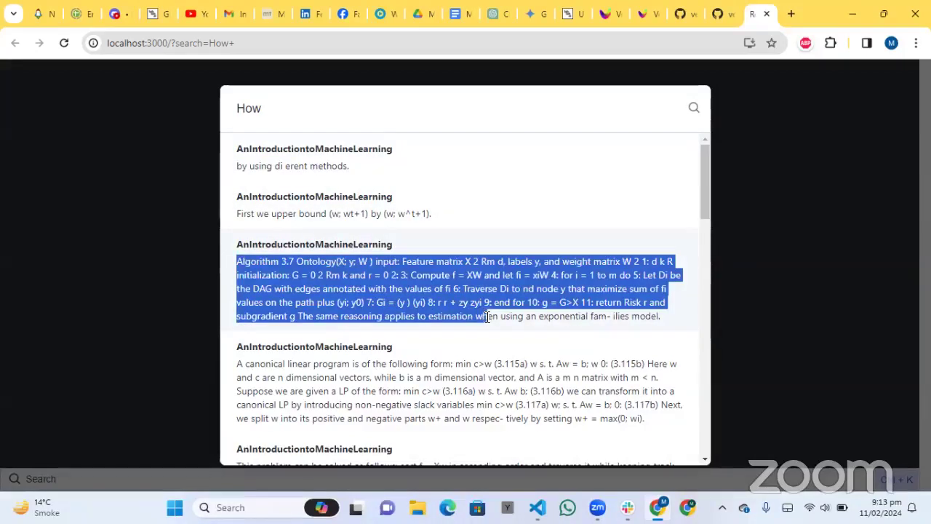
{"action": "left_click", "coordinate": [486, 316]}
{"action": "left_click_drag", "start_coordinate": [238, 364], "coordinate": [451, 405]}
{"action": "left_click", "coordinate": [451, 404]}
- Replace the query with "How important is machine learning." in the app's search box
{"action": "left_click", "coordinate": [368, 114]}
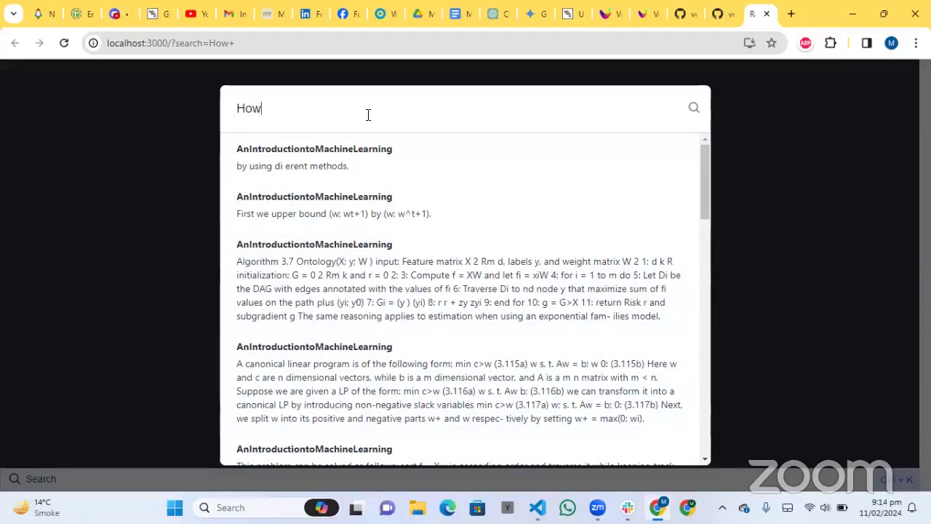
{"action": "key", "text": "BackSpace"}
{"action": "key", "text": "BackSpace"}
{"action": "key", "text": "BackSpace"}
{"action": "type", "text": "How import"}
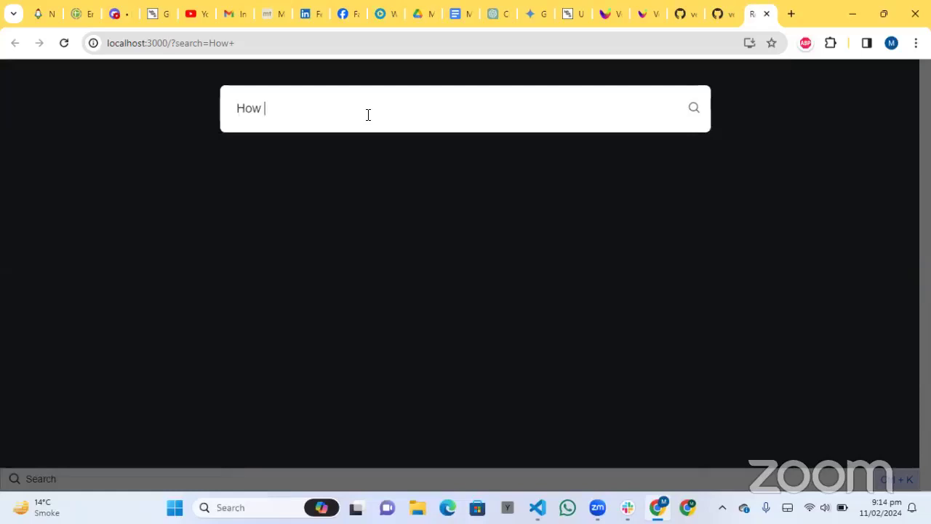
{"action": "type", "text": "ant is "}
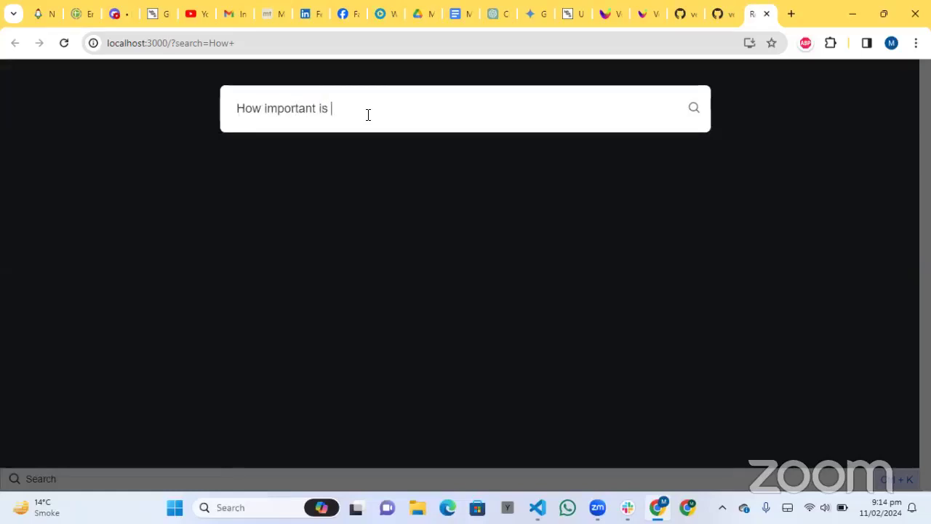
{"action": "type", "text": "machine lear"}
{"action": "key", "text": "BackSpace"}
{"action": "key", "text": "BackSpace"}
{"action": "type", "text": "earning."}
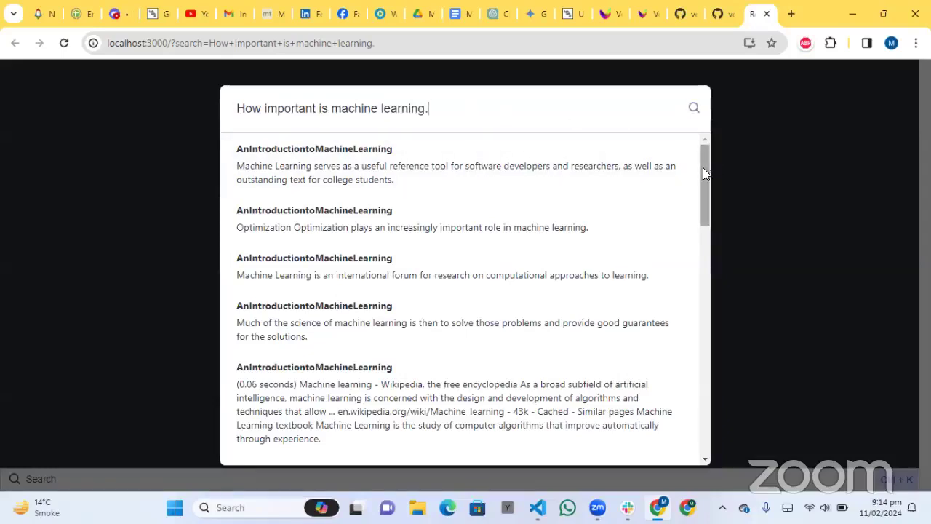
- Look through the machine learning search results, dismiss the search box and close the app's browser tab
{"action": "left_click_drag", "start_coordinate": [705, 225], "coordinate": [702, 270]}
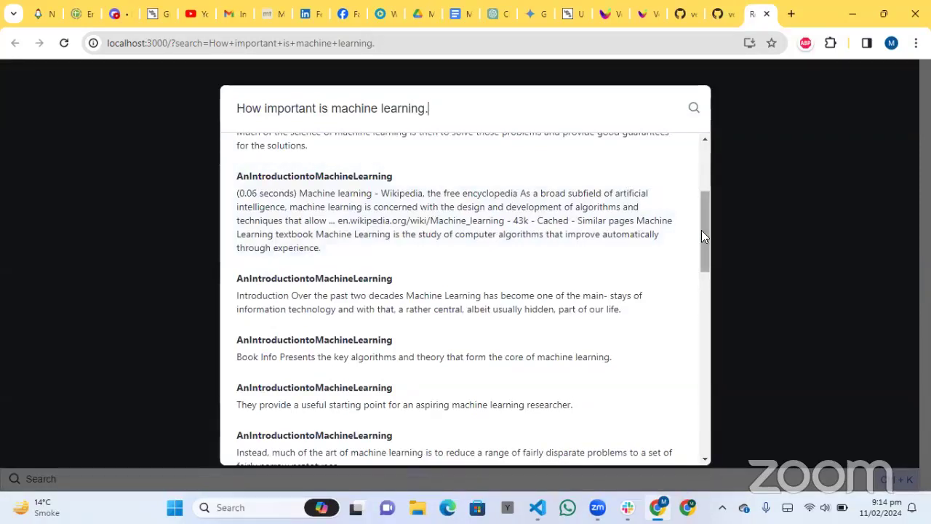
{"action": "left_click_drag", "start_coordinate": [702, 232], "coordinate": [703, 158]}
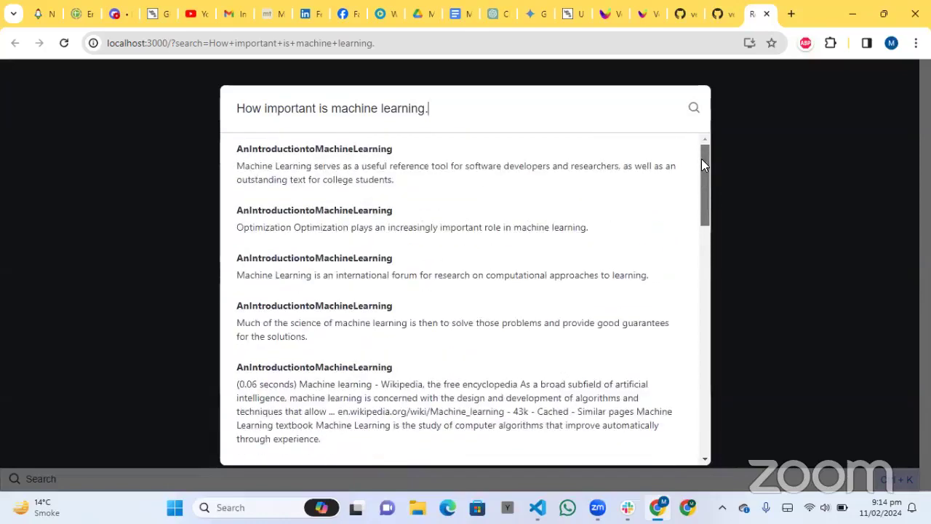
{"action": "left_click", "coordinate": [751, 170]}
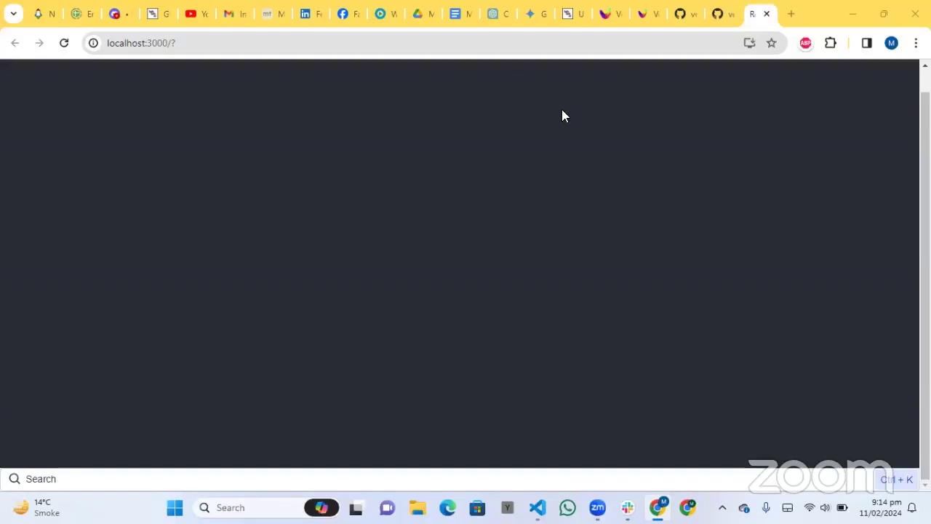
{"action": "left_click", "coordinate": [766, 14]}
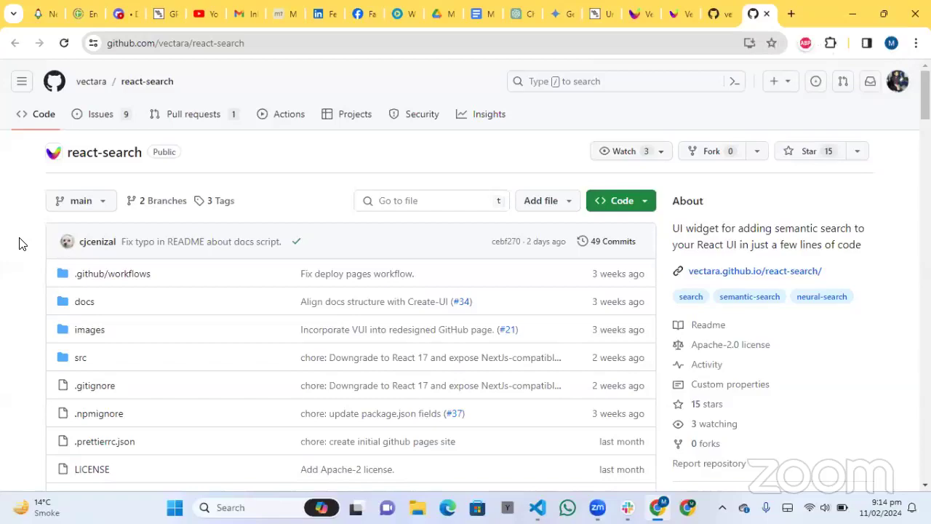
- Review the React-Search README down to the installation command and the ReactSearch usage example
{"action": "scroll", "coordinate": [19, 244], "scroll_direction": "down", "scroll_amount": 8}
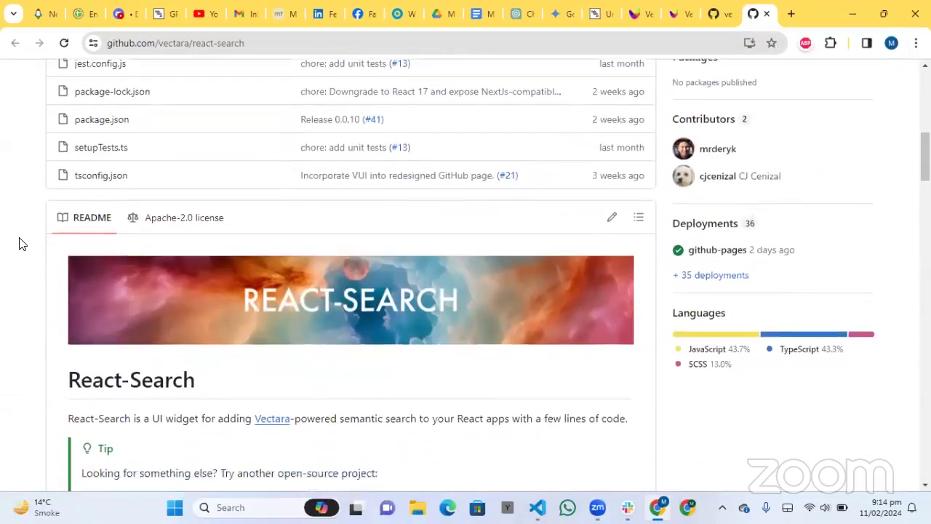
{"action": "scroll", "coordinate": [19, 243], "scroll_direction": "down", "scroll_amount": 8}
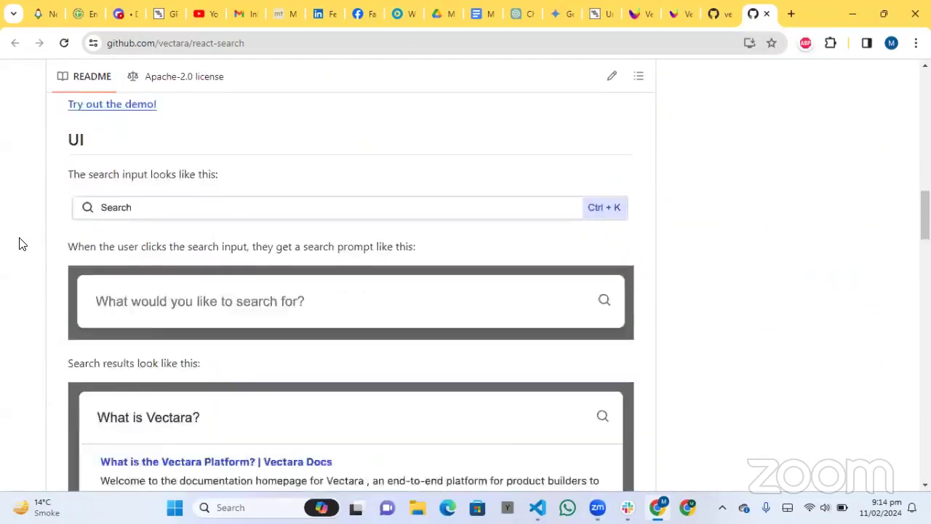
{"action": "scroll", "coordinate": [20, 244], "scroll_direction": "down", "scroll_amount": 8}
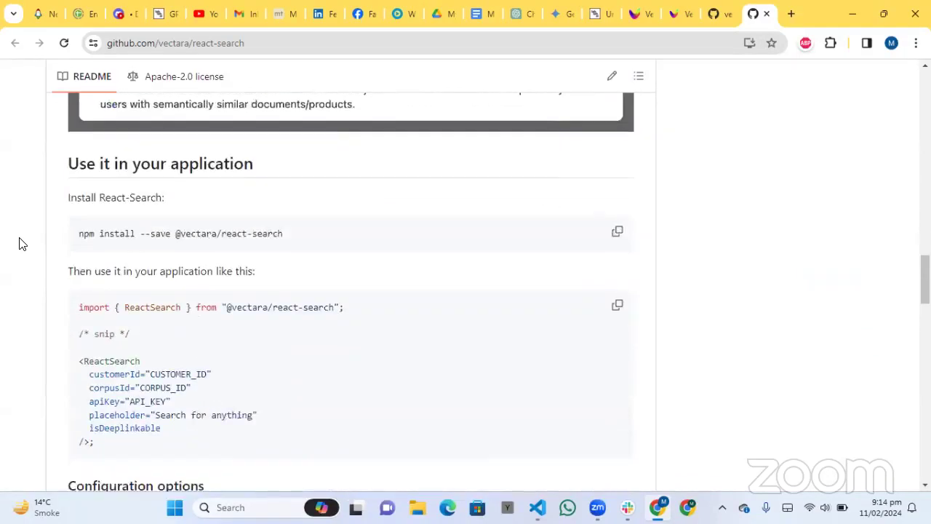
{"action": "scroll", "coordinate": [20, 243], "scroll_direction": "down", "scroll_amount": 1}
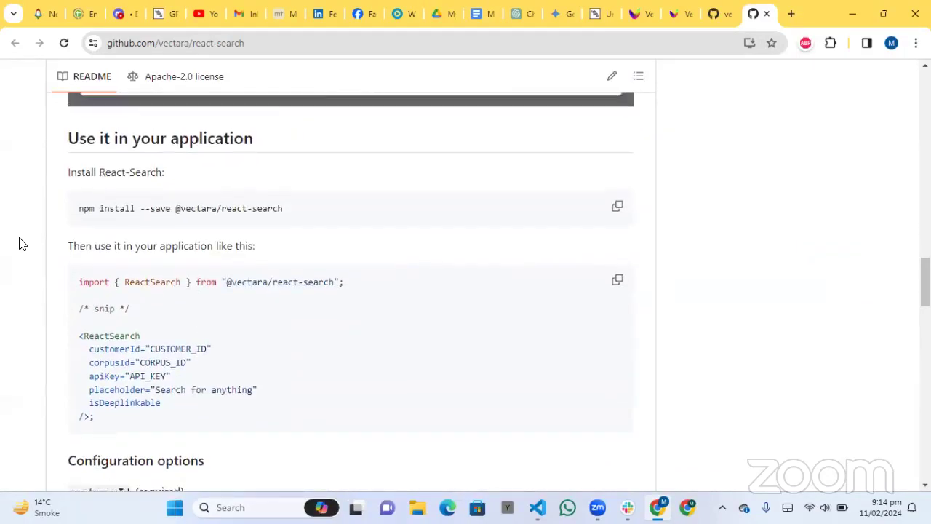
{"action": "scroll", "coordinate": [20, 243], "scroll_direction": "up", "scroll_amount": 1}
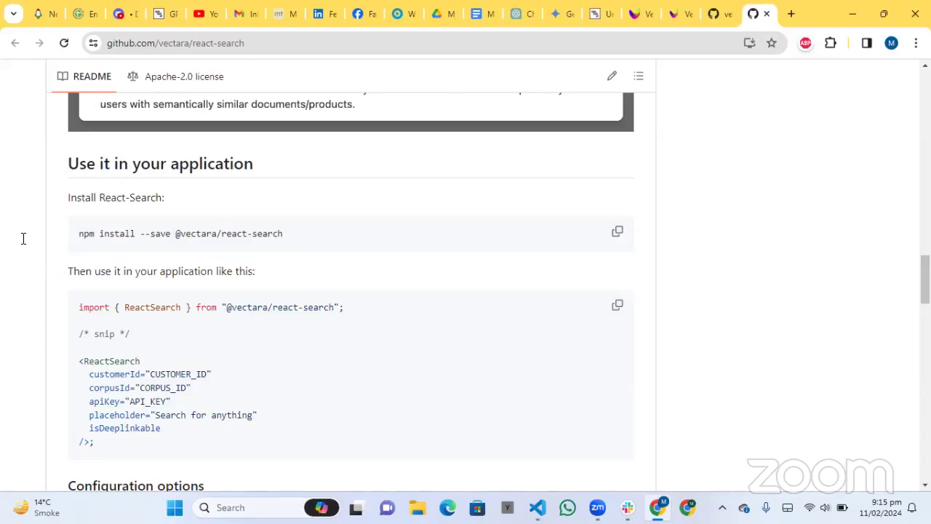
- Switch to the vectara-demo project in Visual Studio Code and terminate the development server running in the terminal
{"action": "mouse_move", "coordinate": [537, 507]}
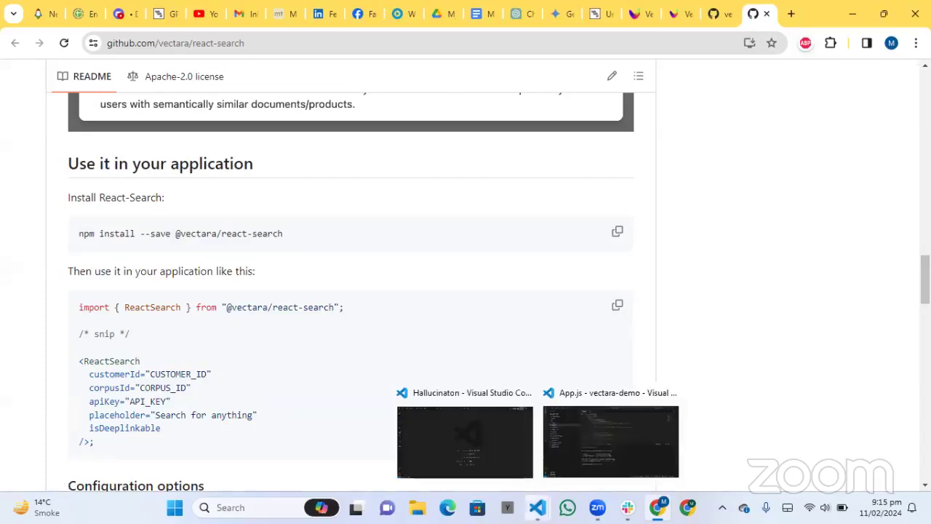
{"action": "left_click", "coordinate": [582, 444]}
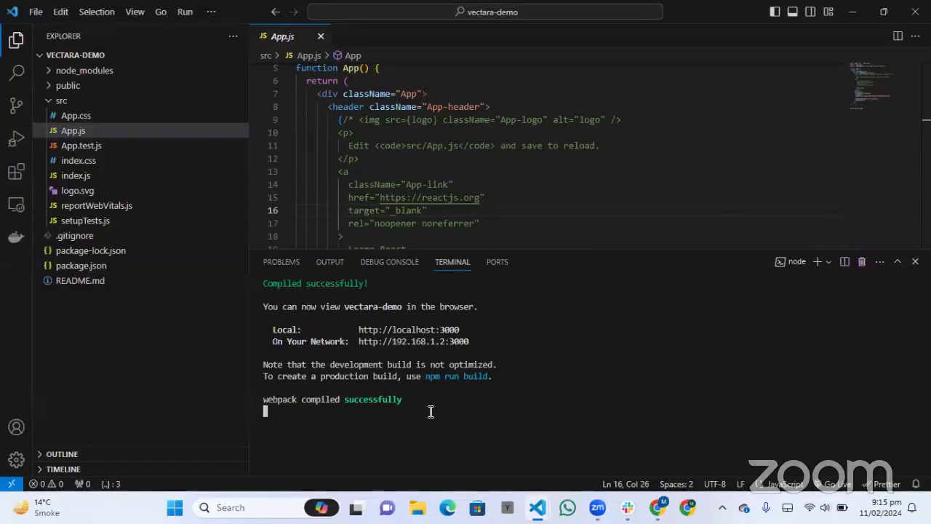
{"action": "key", "text": "ctrl+c"}
{"action": "key", "text": "ctrl+c"}
{"action": "type", "text": "y"}
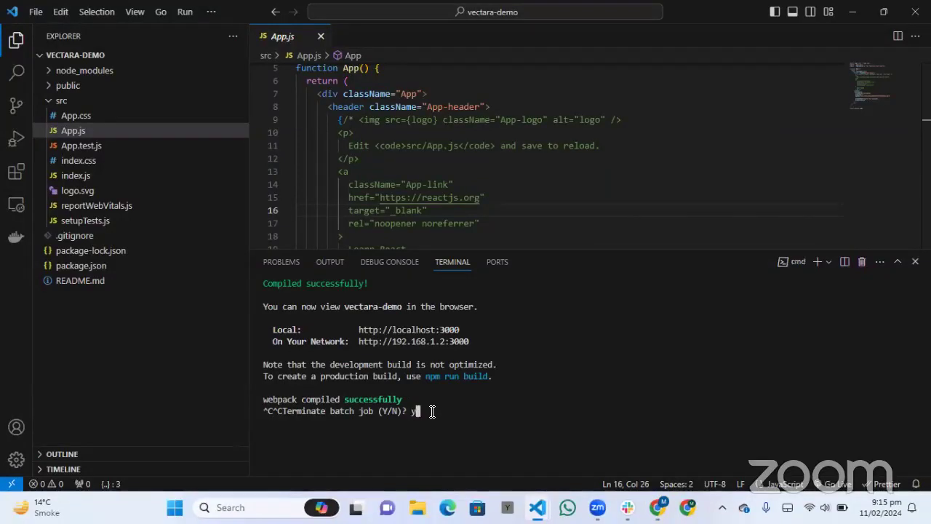
{"action": "key", "text": "Return"}
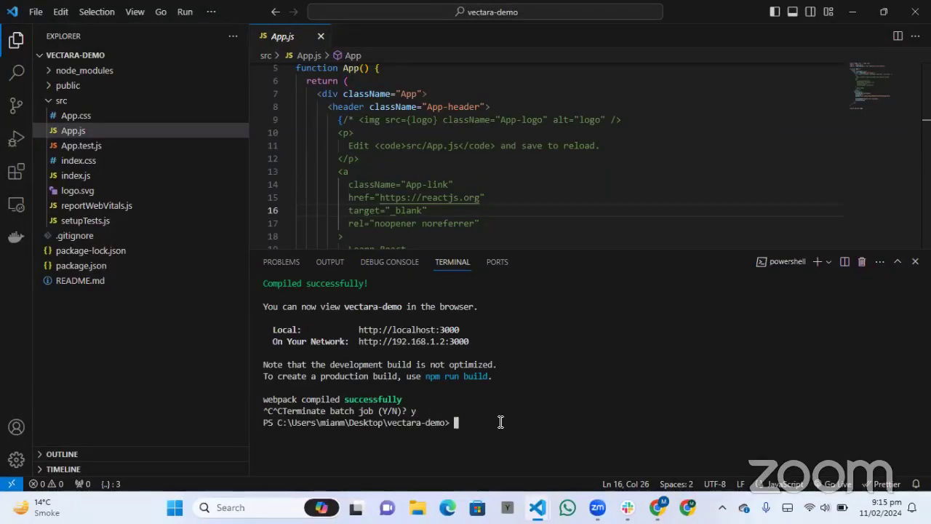
{"action": "type", "text": "npx crea"}
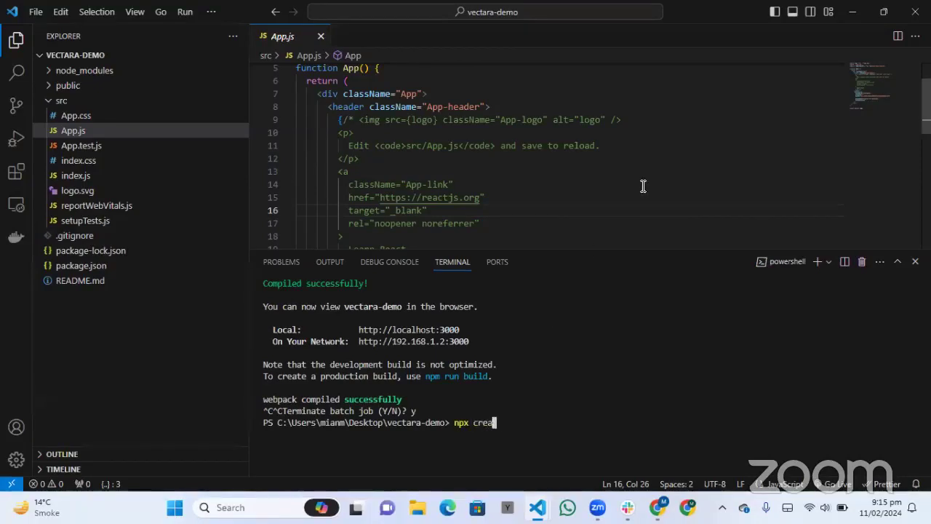
{"action": "type", "text": "te-react-app"}
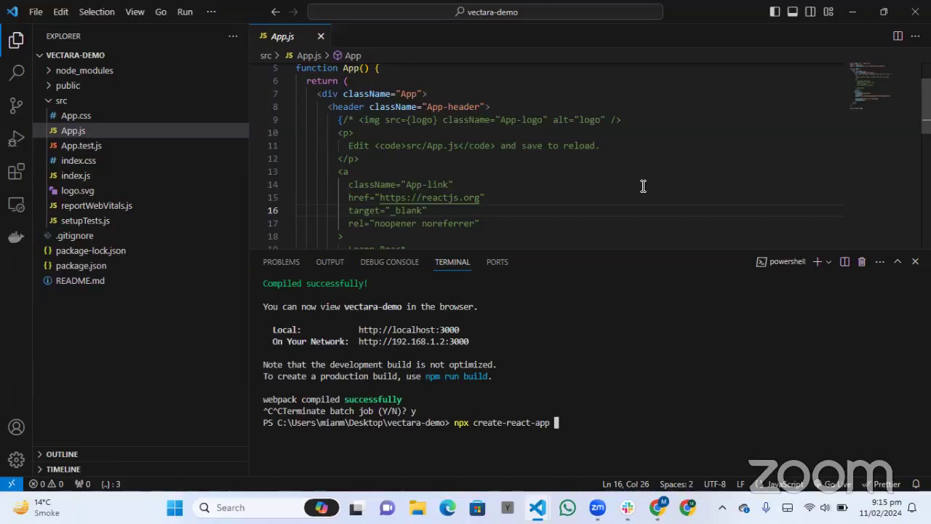
{"action": "type", "text": "app-vectara"}
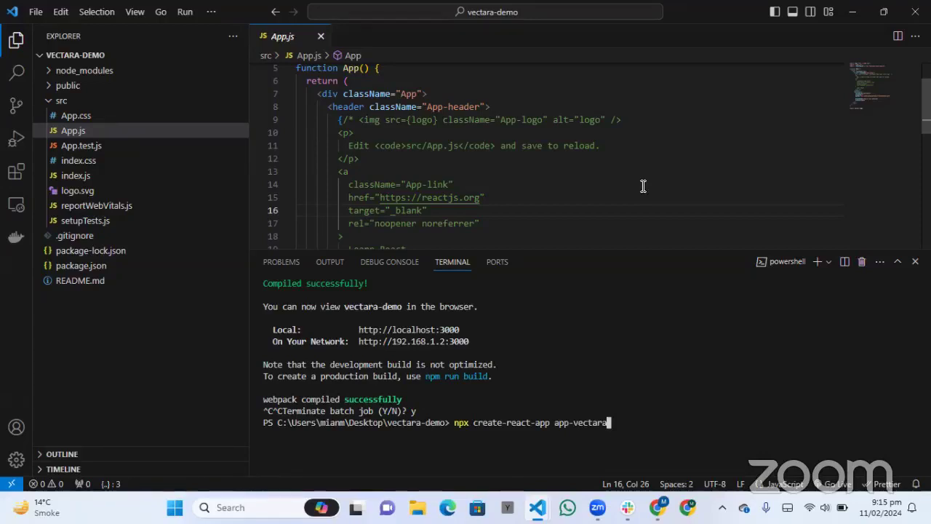
{"action": "left_click", "coordinate": [129, 290]}
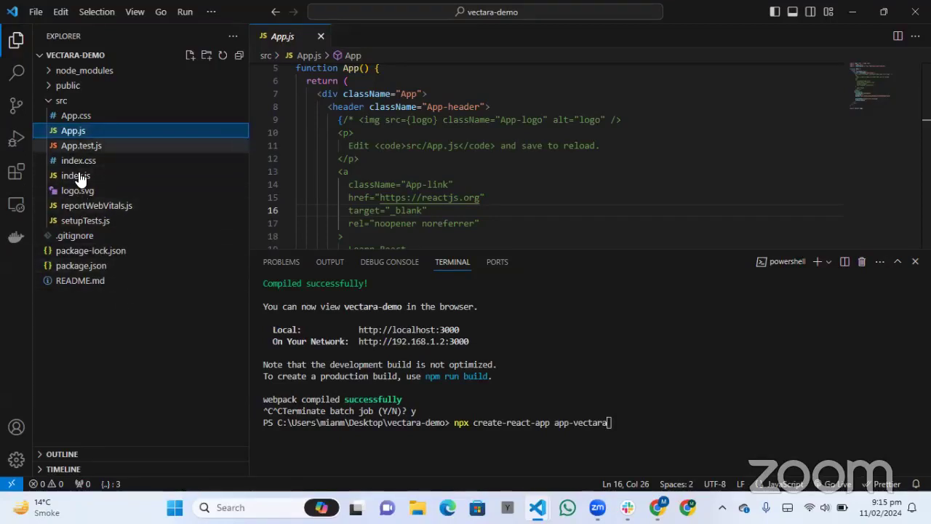
{"action": "left_click", "coordinate": [615, 422]}
{"action": "key", "text": "BackSpace"}
{"action": "key", "text": "BackSpace"}
{"action": "key", "text": "BackSpace"}
{"action": "key", "text": "BackSpace"}
{"action": "key", "text": "BackSpace"}
{"action": "key", "text": "BackSpace"}
{"action": "key", "text": "BackSpace"}
{"action": "key", "text": "BackSpace"}
{"action": "key", "text": "BackSpace"}
{"action": "key", "text": "BackSpace"}
{"action": "key", "text": "BackSpace"}
{"action": "key", "text": "BackSpace"}
{"action": "key", "text": "BackSpace"}
{"action": "key", "text": "BackSpace"}
{"action": "key", "text": "BackSpace"}
{"action": "key", "text": "BackSpace"}
{"action": "key", "text": "BackSpace"}
{"action": "key", "text": "BackSpace"}
{"action": "key", "text": "BackSpace"}
{"action": "key", "text": "BackSpace"}
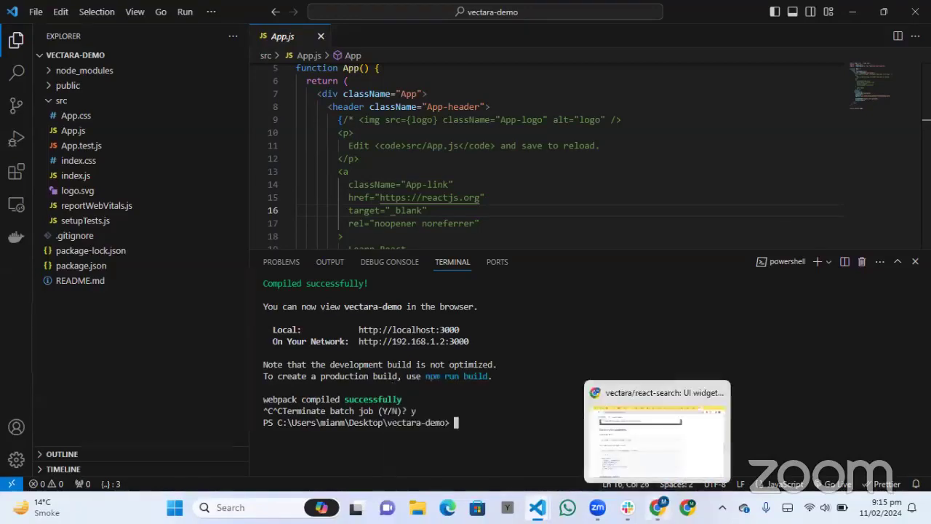
- Return to the react-search README in Chrome and examine the ReactSearch component's usage snippet with its customer ID, corpus ID and API key properties
{"action": "left_click", "coordinate": [657, 501]}
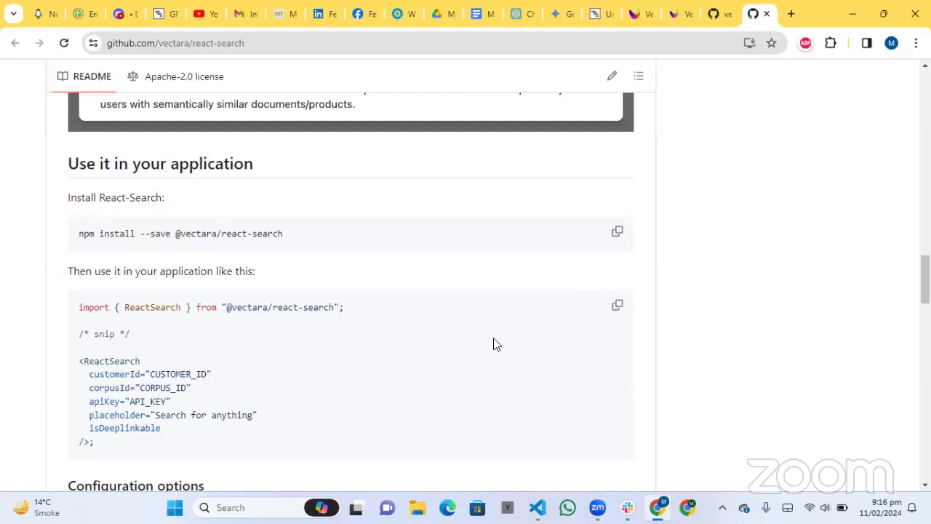
{"action": "scroll", "coordinate": [350, 291], "scroll_direction": "down", "scroll_amount": 1}
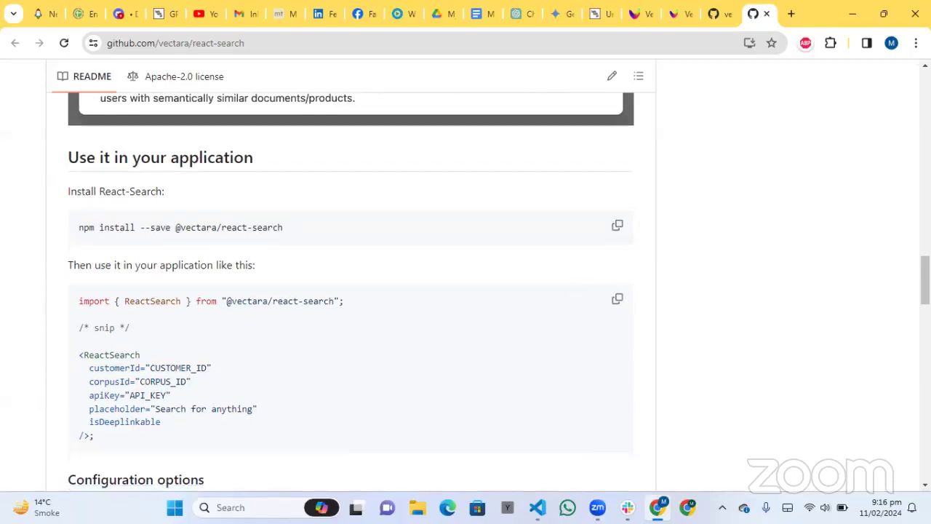
{"action": "scroll", "coordinate": [659, 289], "scroll_direction": "down", "scroll_amount": 1}
{"action": "scroll", "coordinate": [659, 289], "scroll_direction": "down", "scroll_amount": 1}
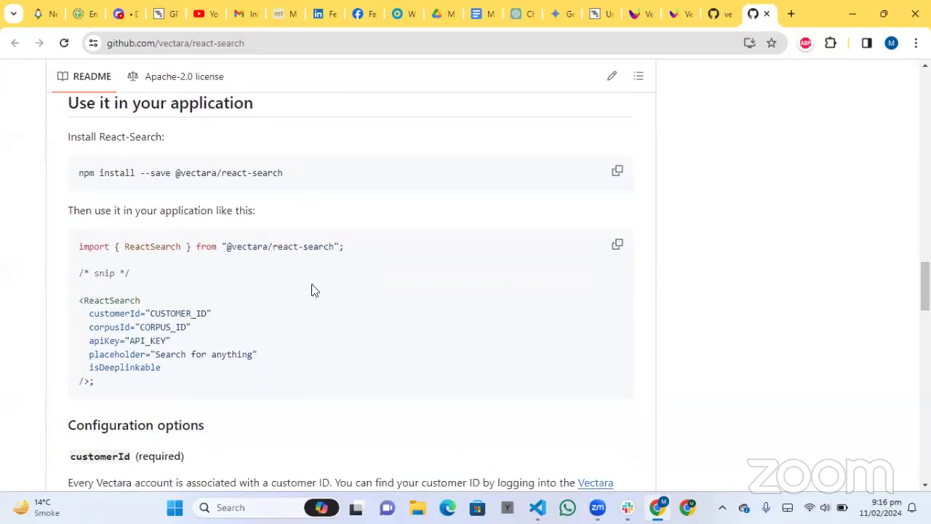
{"action": "left_click_drag", "start_coordinate": [169, 371], "coordinate": [77, 302]}
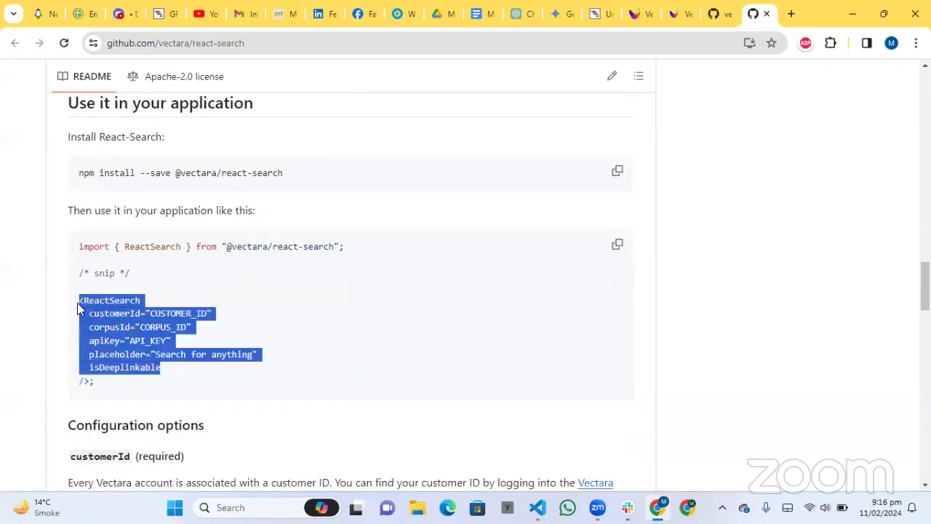
{"action": "left_click", "coordinate": [320, 283]}
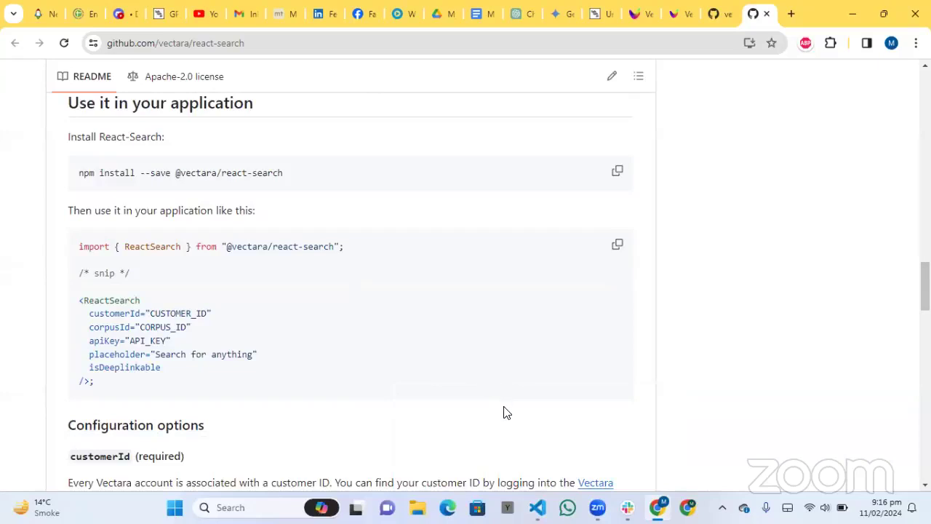
- Open the Demo corpus's access control in the Vectara console and copy all credentials of the Demo API key
{"action": "left_click", "coordinate": [675, 14]}
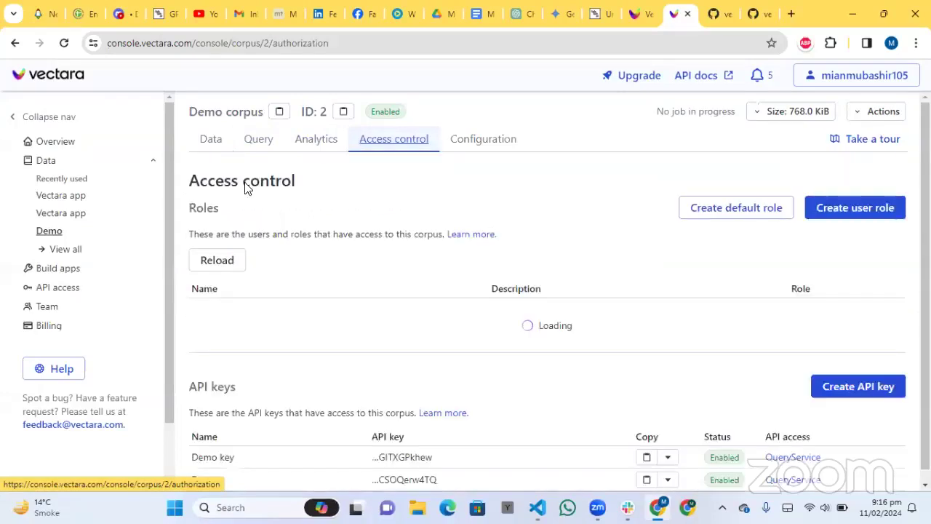
{"action": "scroll", "coordinate": [813, 342], "scroll_direction": "down", "scroll_amount": 1}
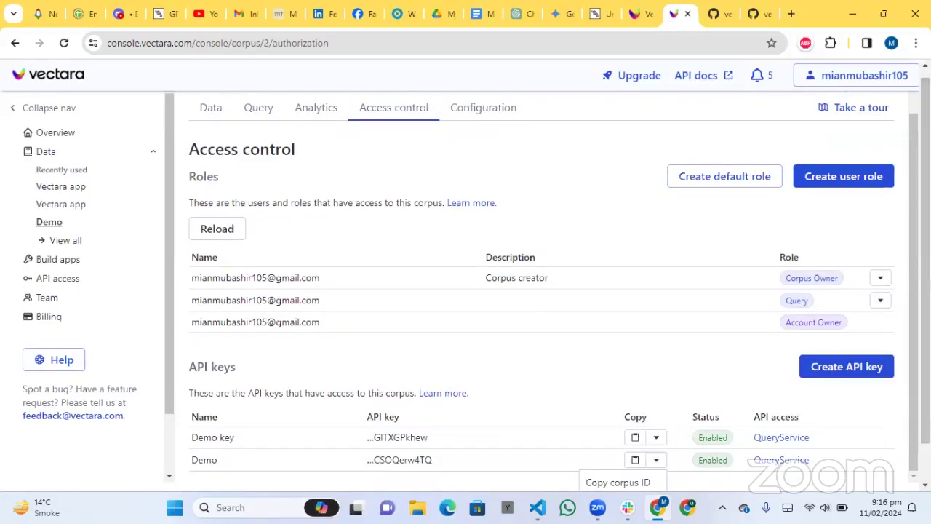
{"action": "scroll", "coordinate": [732, 379], "scroll_direction": "down", "scroll_amount": 1}
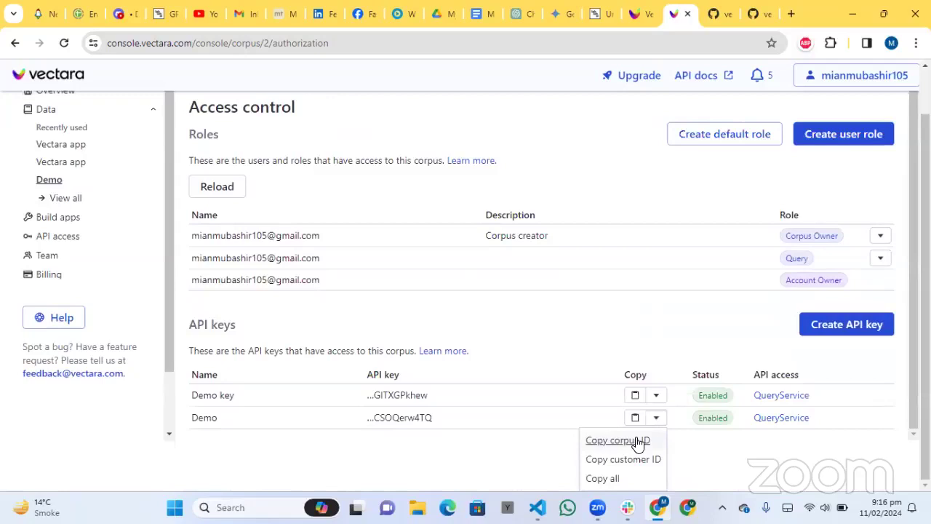
{"action": "left_click", "coordinate": [597, 481]}
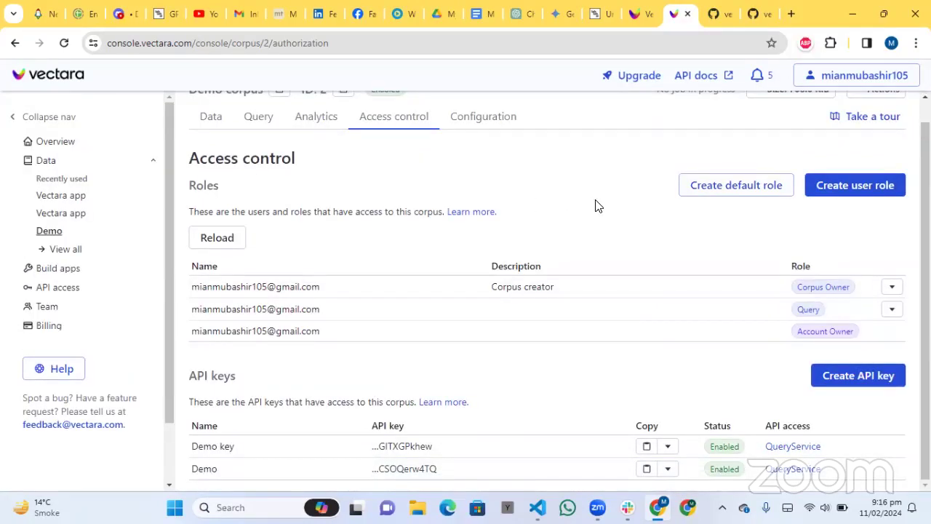
- Return to the react-search repository on GitHub and view its file list and description
{"action": "left_click", "coordinate": [717, 13]}
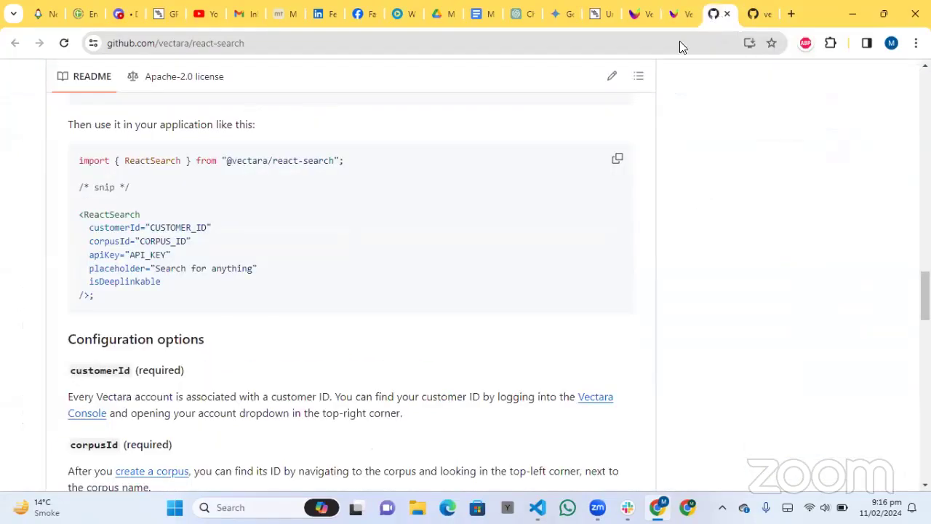
{"action": "left_click", "coordinate": [753, 9]}
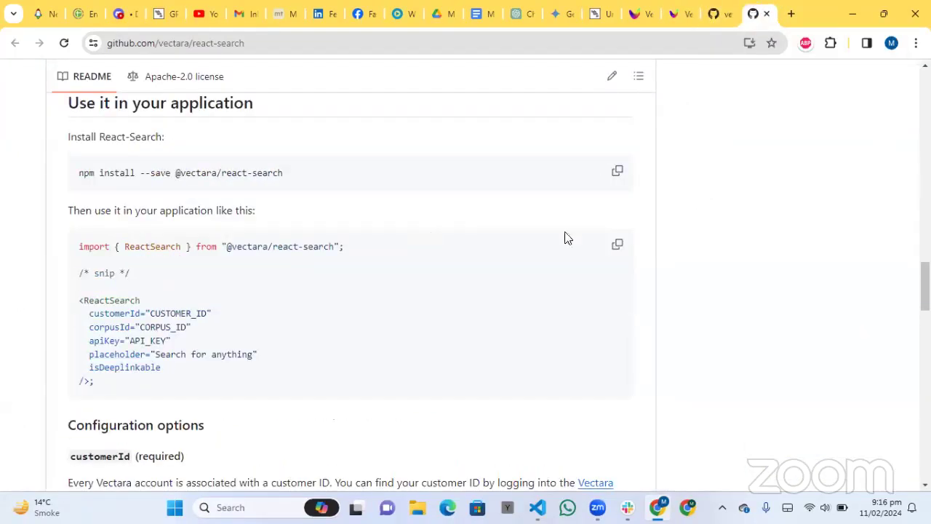
{"action": "scroll", "coordinate": [662, 256], "scroll_direction": "up", "scroll_amount": 20}
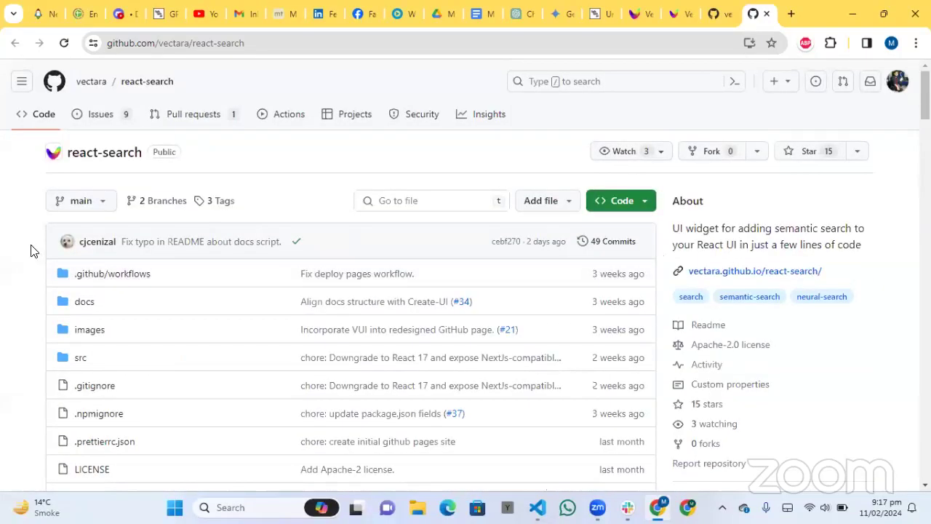
- Go back to the Vectara console and show the projects and tools offered for building applications
{"action": "left_click", "coordinate": [675, 14]}
{"action": "left_click", "coordinate": [636, 14]}
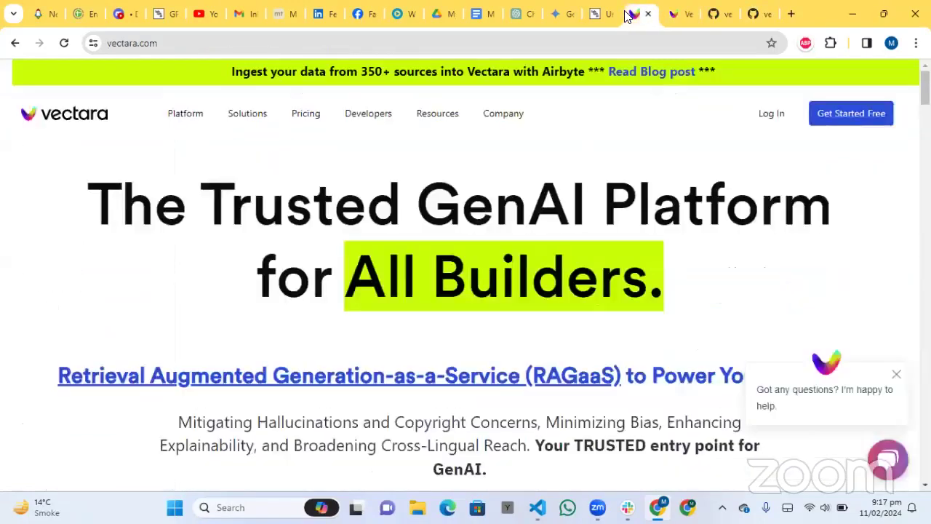
{"action": "left_click", "coordinate": [674, 14]}
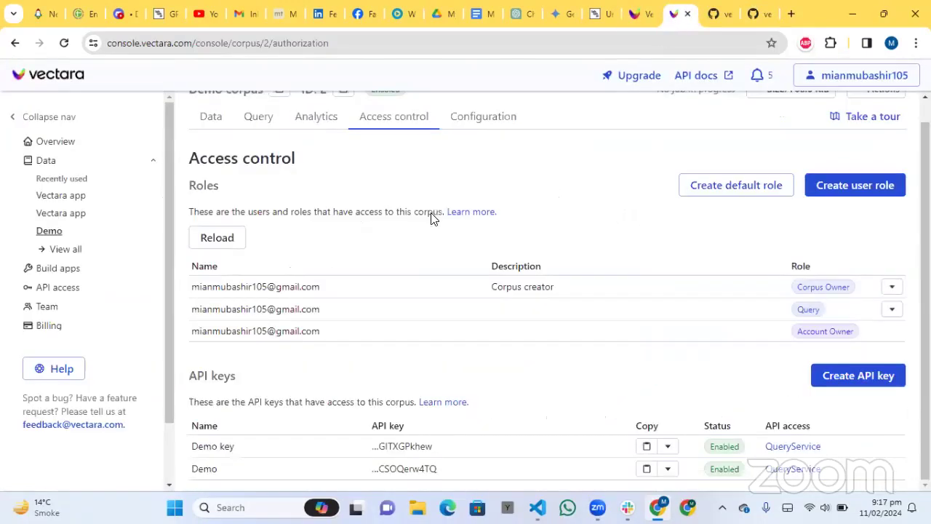
{"action": "scroll", "coordinate": [602, 215], "scroll_direction": "up", "scroll_amount": 1}
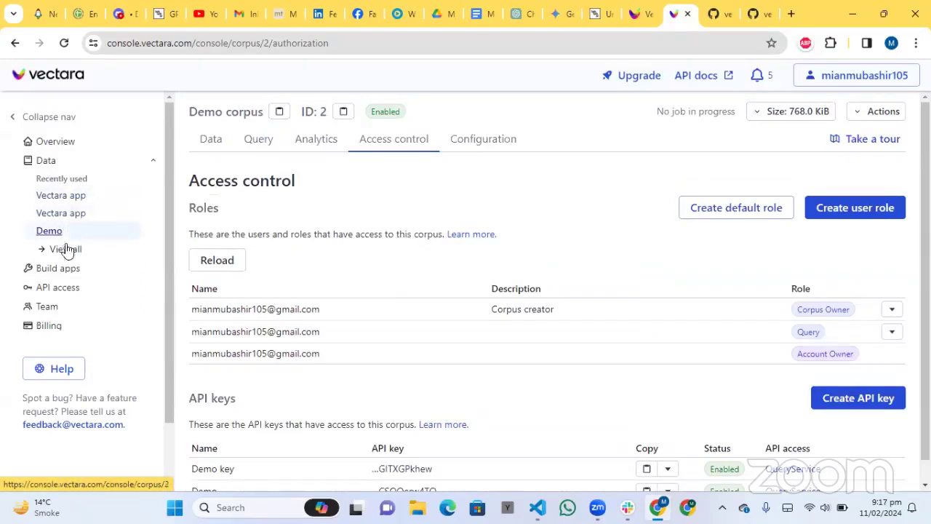
{"action": "left_click", "coordinate": [65, 270]}
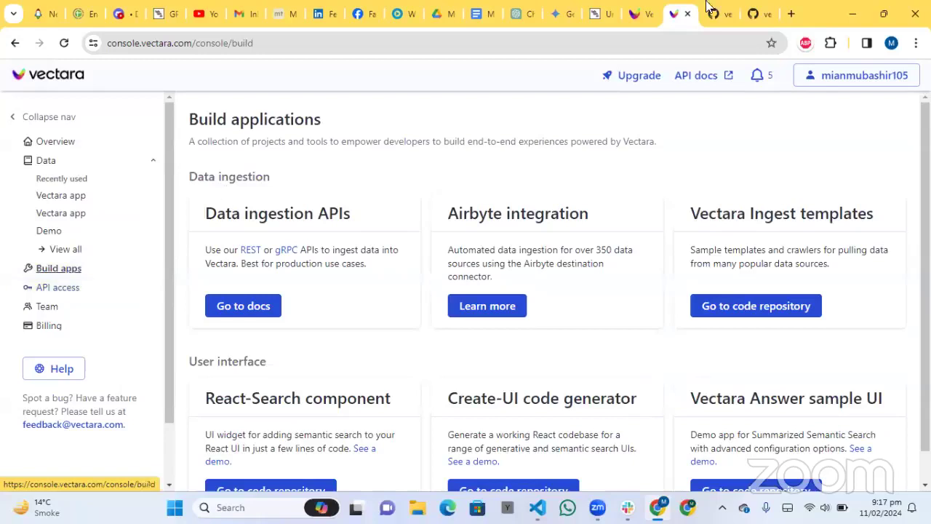
- Search Google for "vectara api playground" in a new browser tab
{"action": "left_click", "coordinate": [792, 13]}
{"action": "type", "text": "a"}
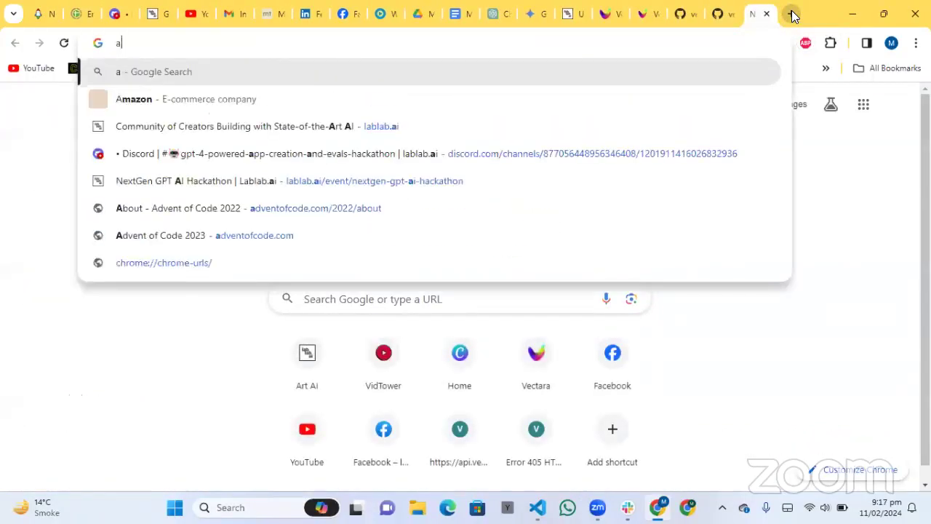
{"action": "key", "text": "BackSpace"}
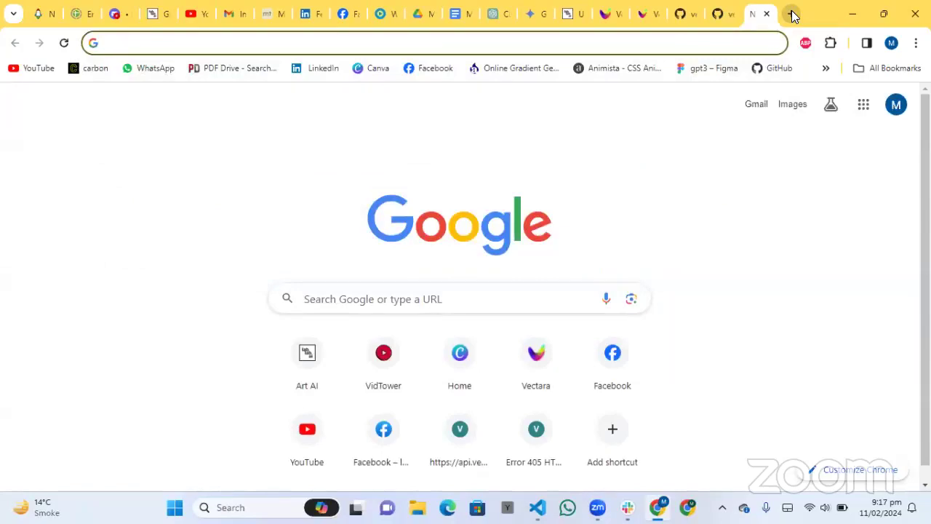
{"action": "type", "text": "Vectara A"}
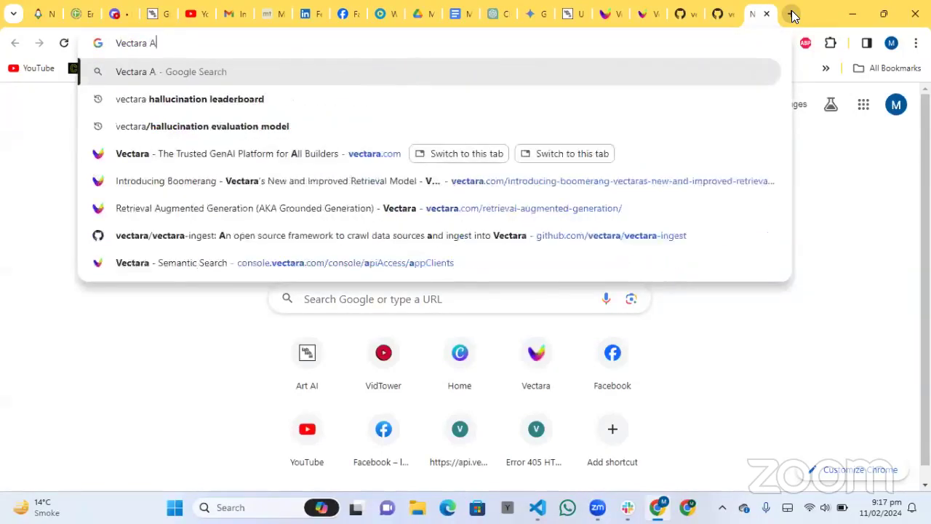
{"action": "type", "text": "pI"}
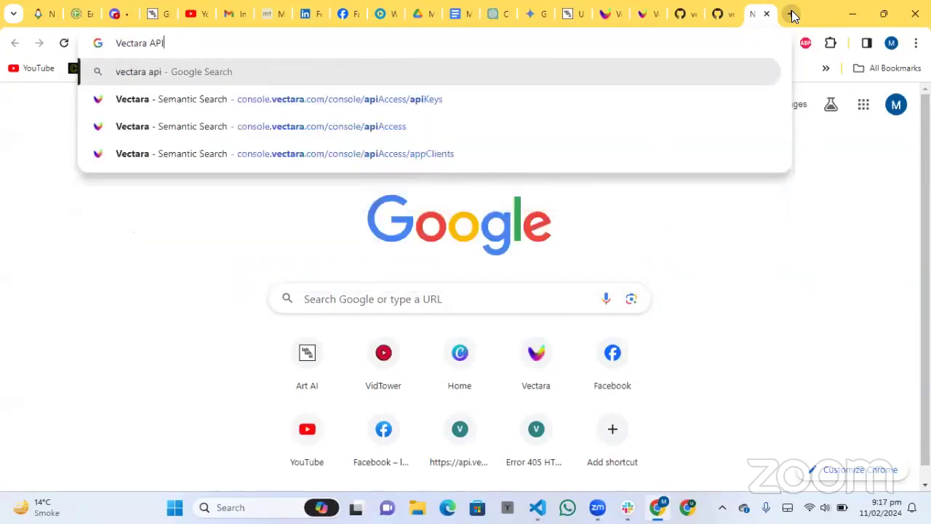
{"action": "type", "text": " pal"}
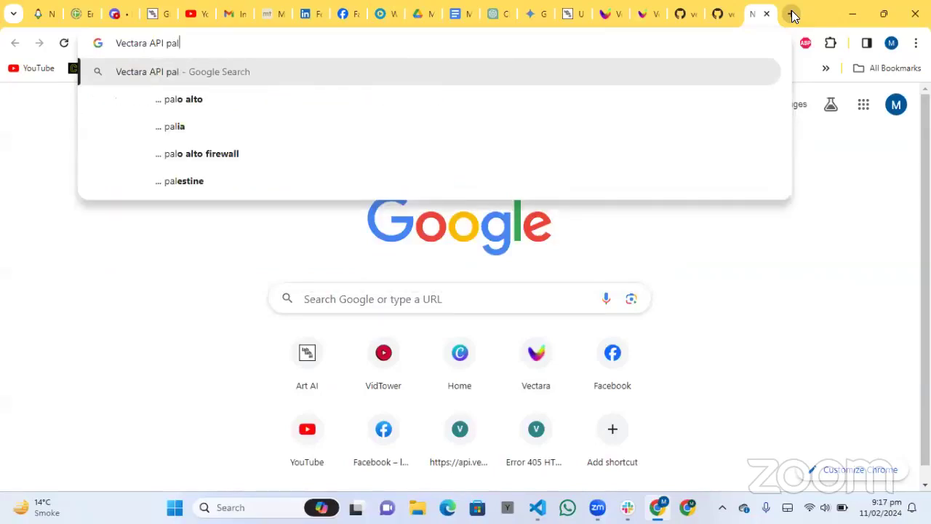
{"action": "key", "text": "BackSpace"}
{"action": "type", "text": "lyg"}
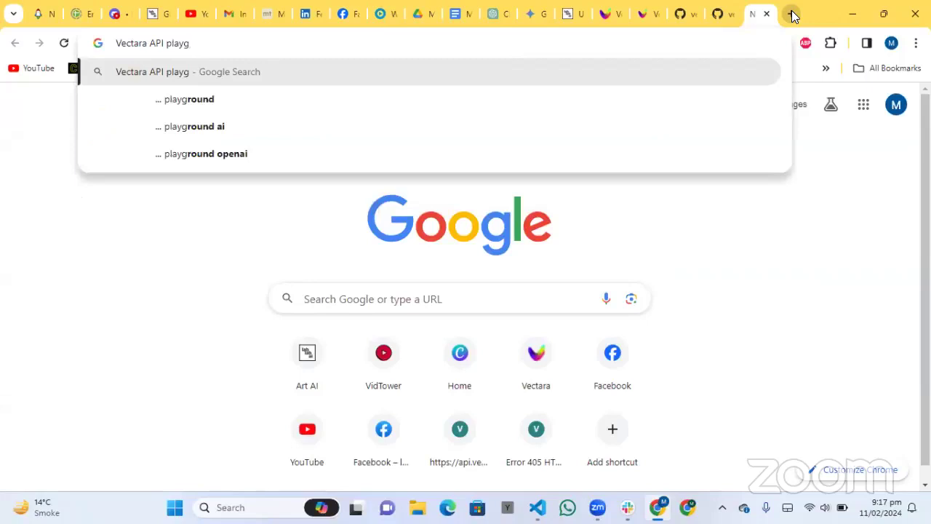
{"action": "key", "text": "Down"}
{"action": "key", "text": "Return"}
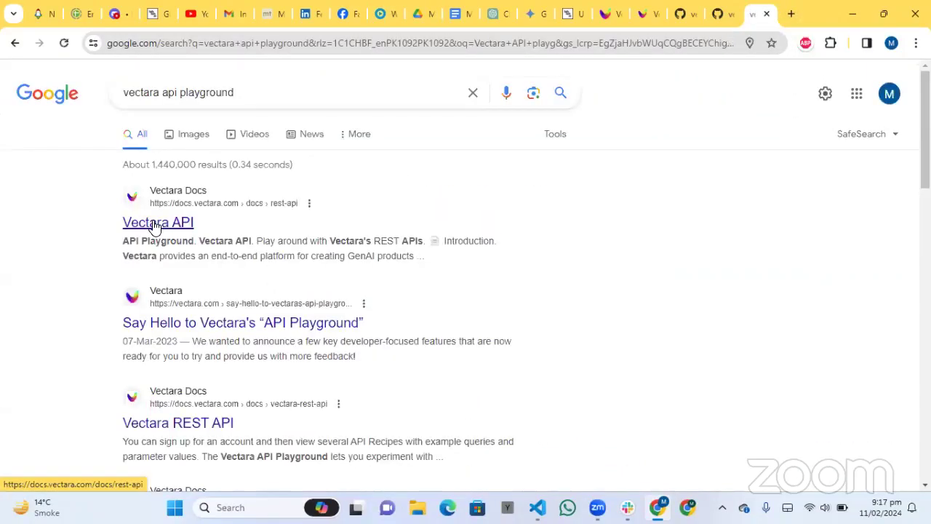
- Skim Vectara's "API Playground" blog post, covering indexing API keys and the OpenAPI specification, and return to the search results
{"action": "left_click", "coordinate": [158, 322]}
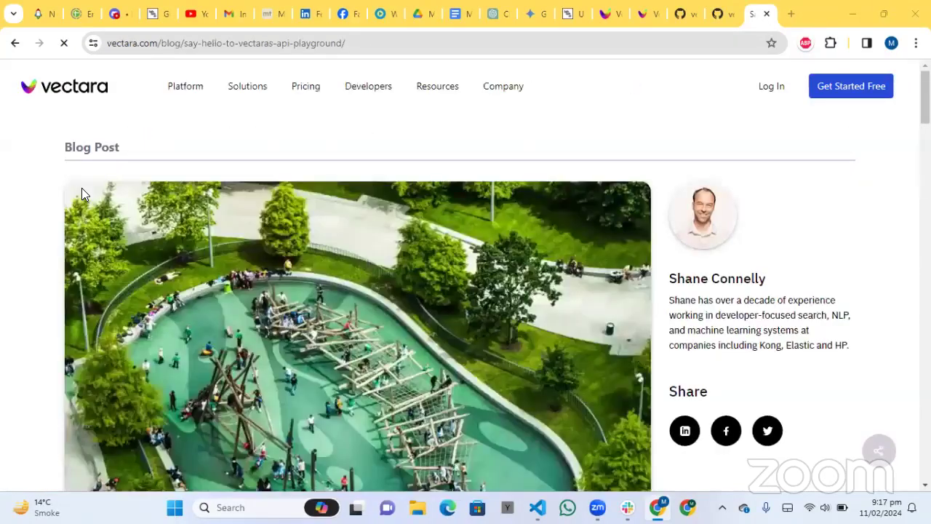
{"action": "scroll", "coordinate": [45, 188], "scroll_direction": "down", "scroll_amount": 7}
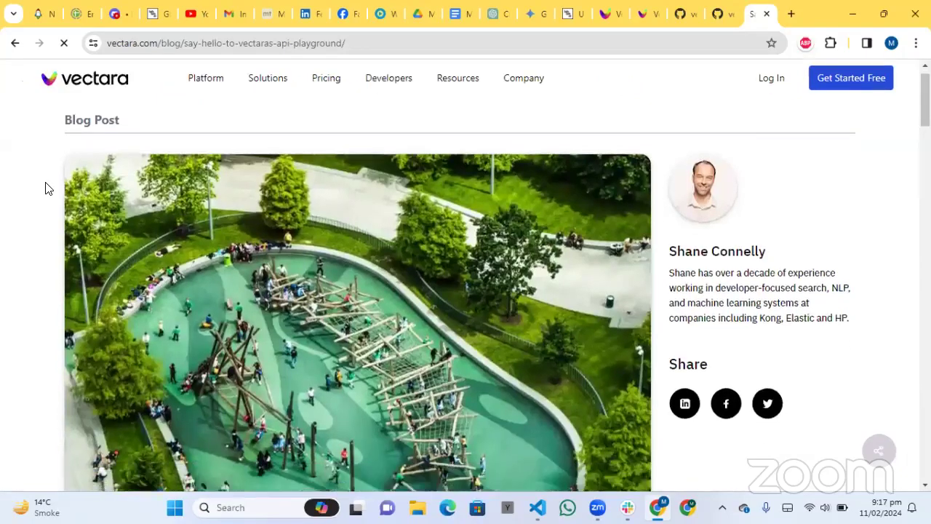
{"action": "scroll", "coordinate": [45, 188], "scroll_direction": "down", "scroll_amount": 6}
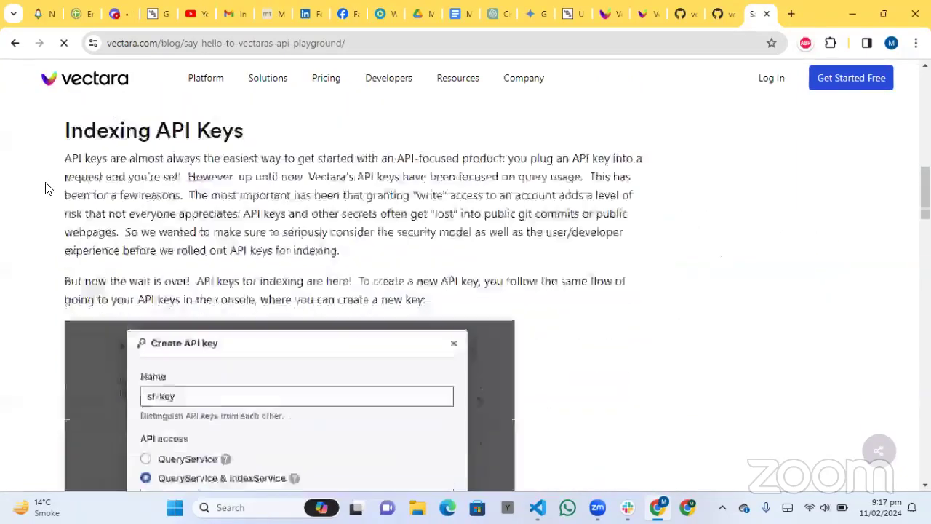
{"action": "scroll", "coordinate": [45, 189], "scroll_direction": "up", "scroll_amount": 1}
{"action": "scroll", "coordinate": [45, 189], "scroll_direction": "up", "scroll_amount": 2}
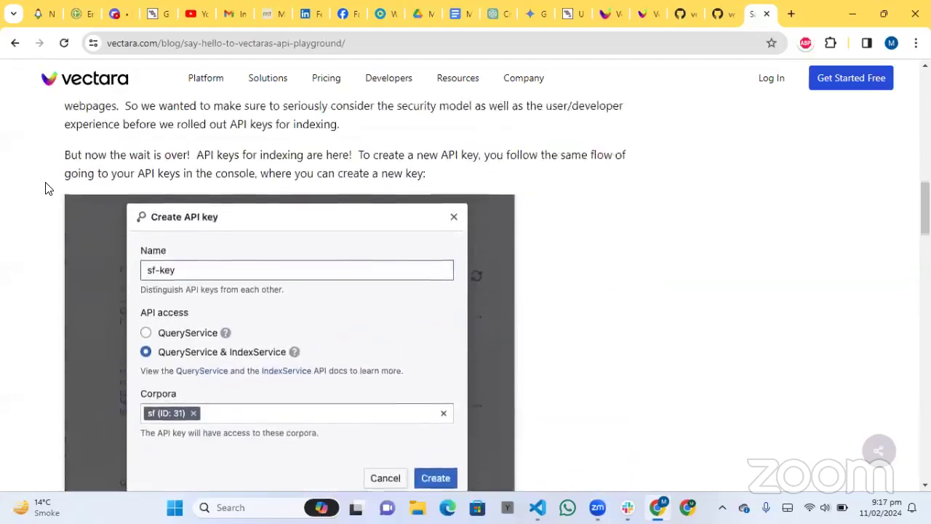
{"action": "scroll", "coordinate": [45, 188], "scroll_direction": "down", "scroll_amount": 6}
{"action": "scroll", "coordinate": [45, 188], "scroll_direction": "down", "scroll_amount": 8}
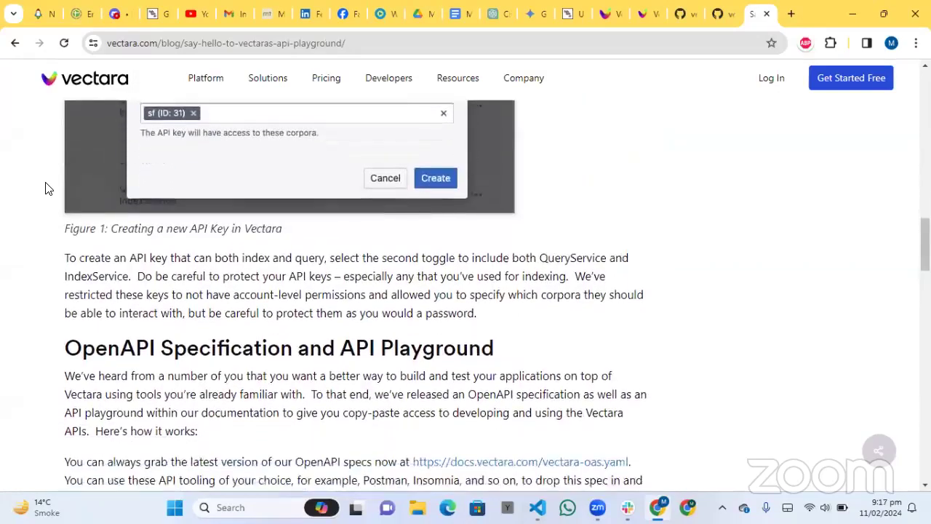
{"action": "scroll", "coordinate": [45, 189], "scroll_direction": "down", "scroll_amount": 8}
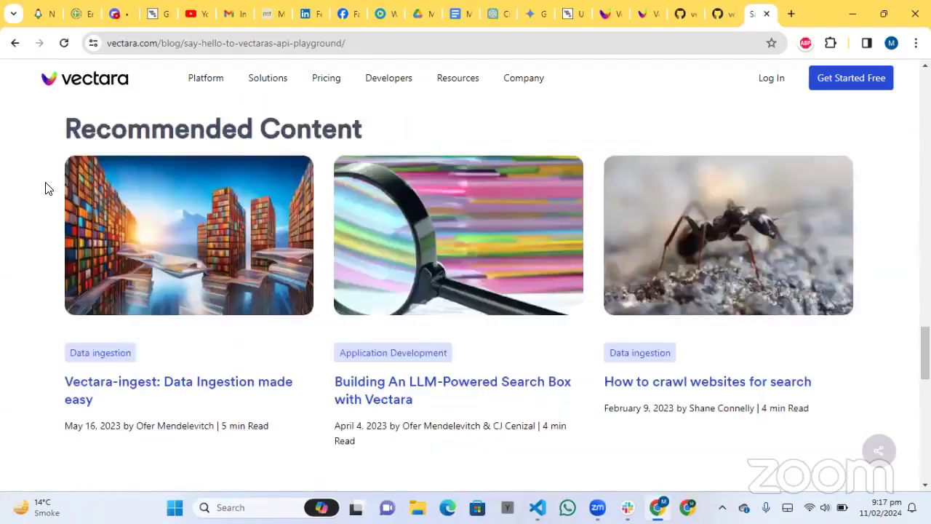
{"action": "scroll", "coordinate": [45, 189], "scroll_direction": "up", "scroll_amount": 8}
{"action": "scroll", "coordinate": [45, 188], "scroll_direction": "up", "scroll_amount": 5}
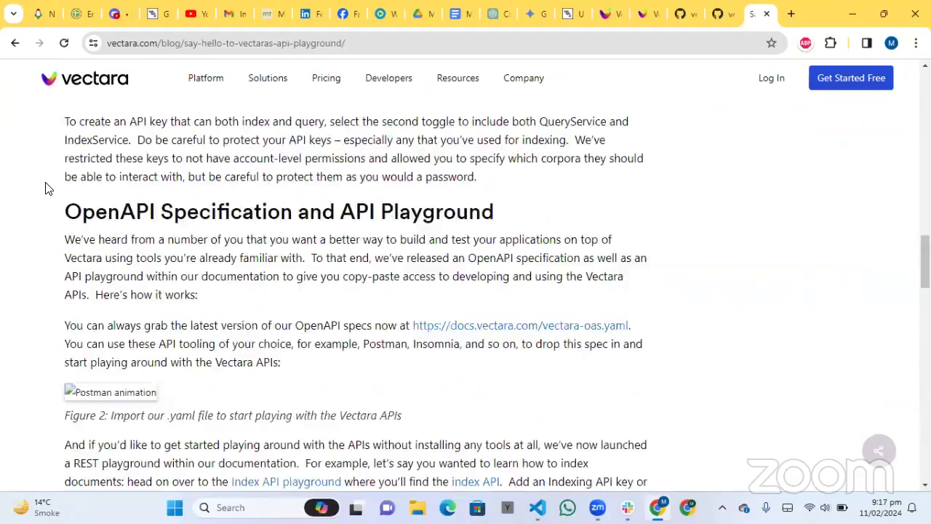
{"action": "scroll", "coordinate": [45, 189], "scroll_direction": "up", "scroll_amount": 10}
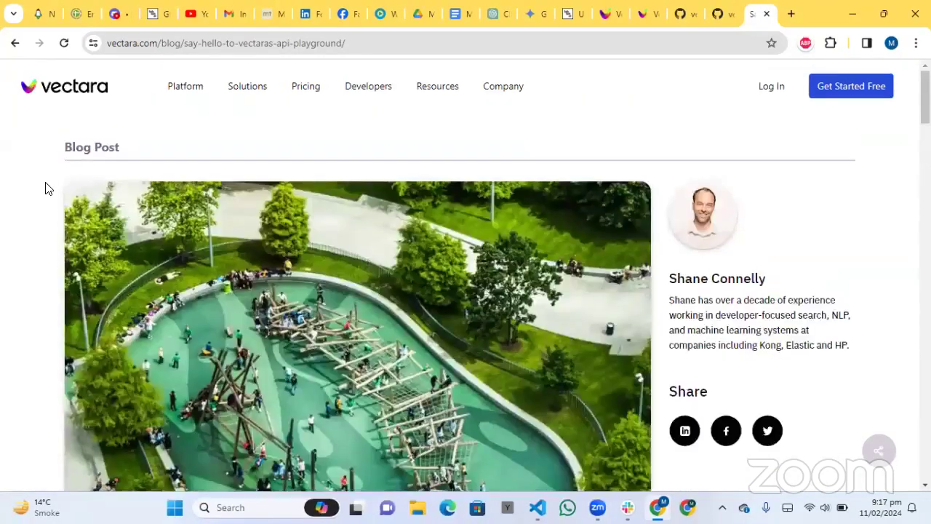
{"action": "key", "text": "alt+Left"}
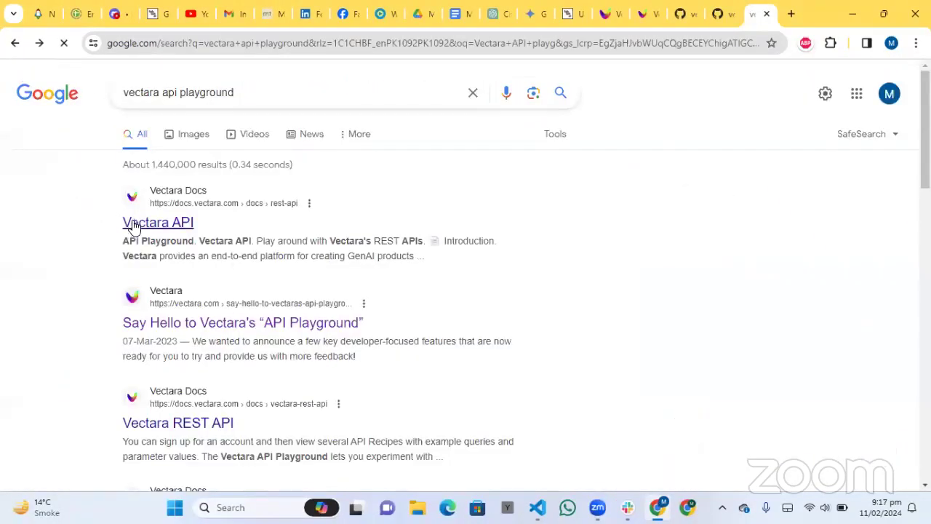
- Open the Vectara API playground documentation and show the Index endpoint of IndexService
{"action": "left_click", "coordinate": [153, 222]}
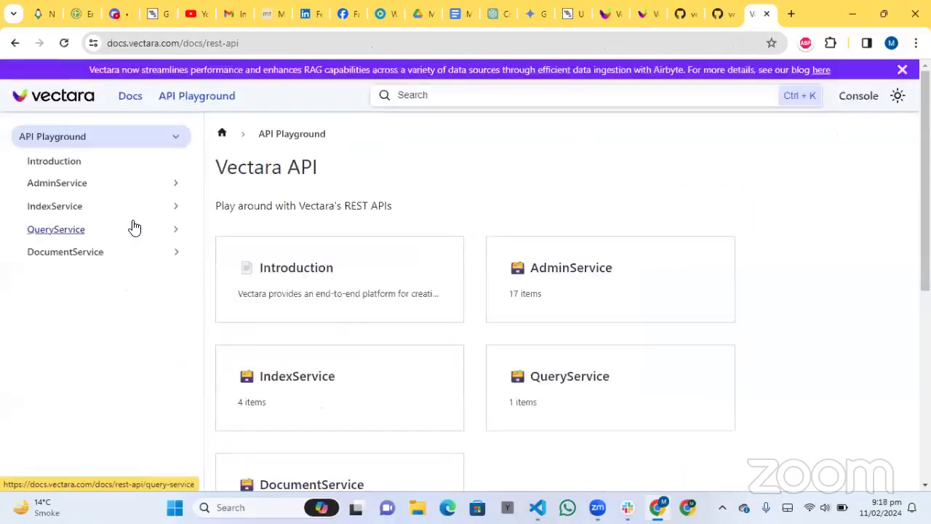
{"action": "scroll", "coordinate": [785, 213], "scroll_direction": "down", "scroll_amount": 3}
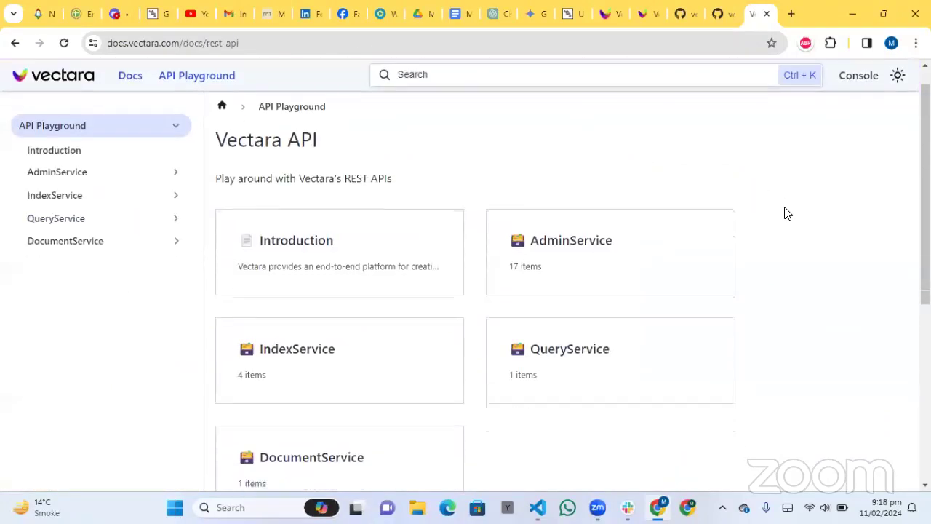
{"action": "scroll", "coordinate": [785, 214], "scroll_direction": "up", "scroll_amount": 3}
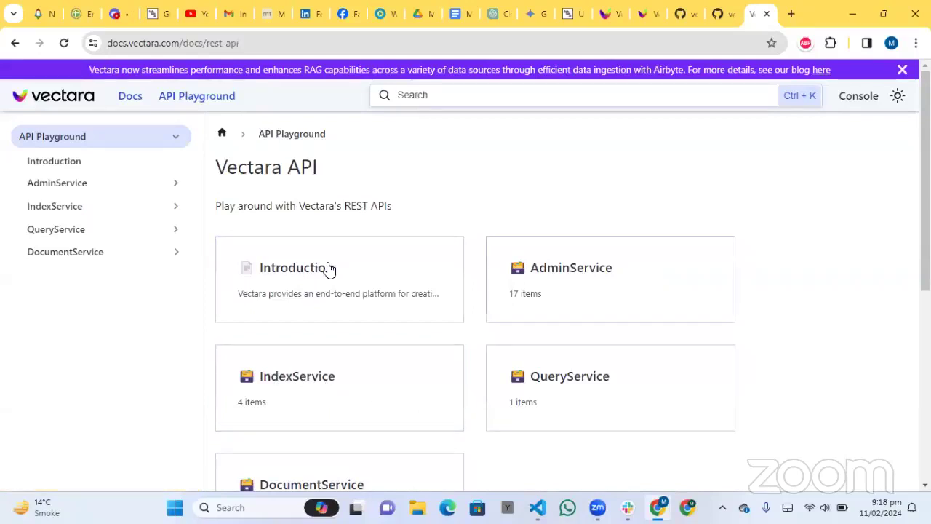
{"action": "left_click", "coordinate": [55, 206]}
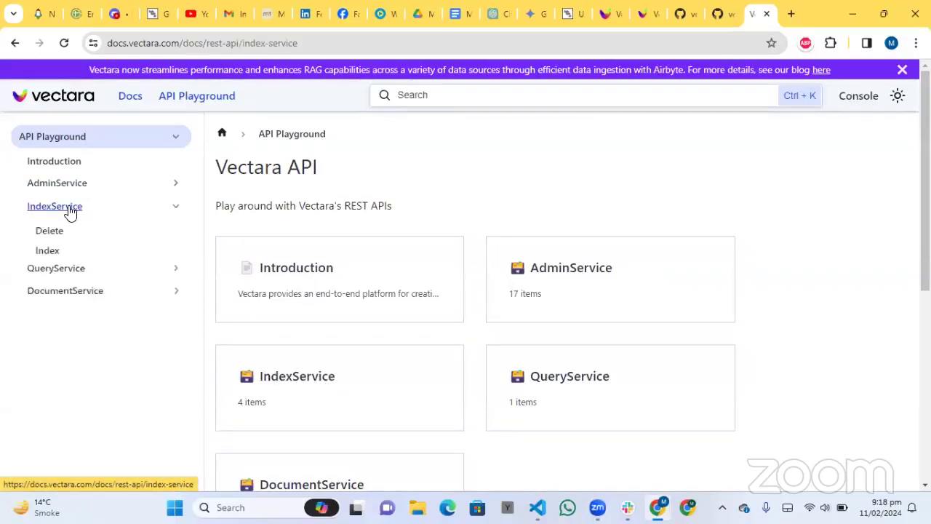
{"action": "left_click", "coordinate": [46, 249]}
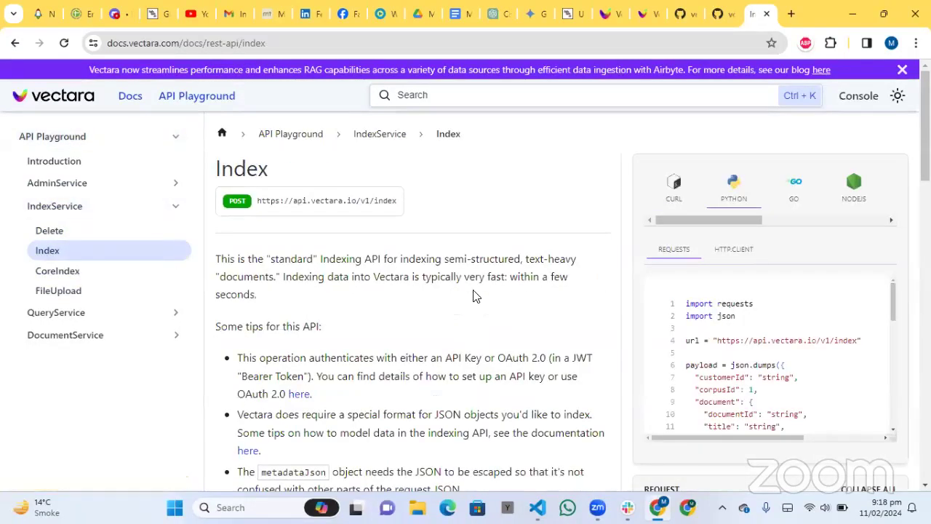
- Examine the Index endpoint's tips, header parameters, required body fields and response schema
{"action": "scroll", "coordinate": [474, 293], "scroll_direction": "down", "scroll_amount": 4}
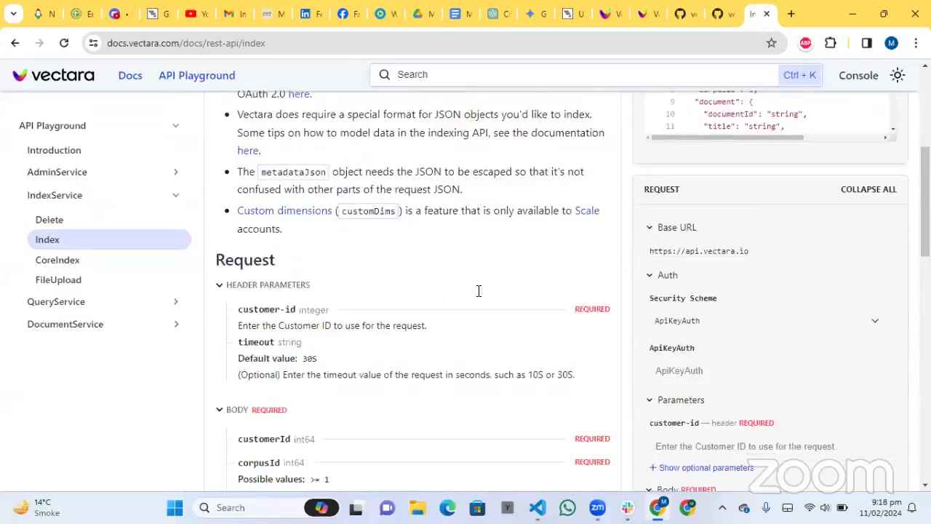
{"action": "scroll", "coordinate": [478, 291], "scroll_direction": "down", "scroll_amount": 3}
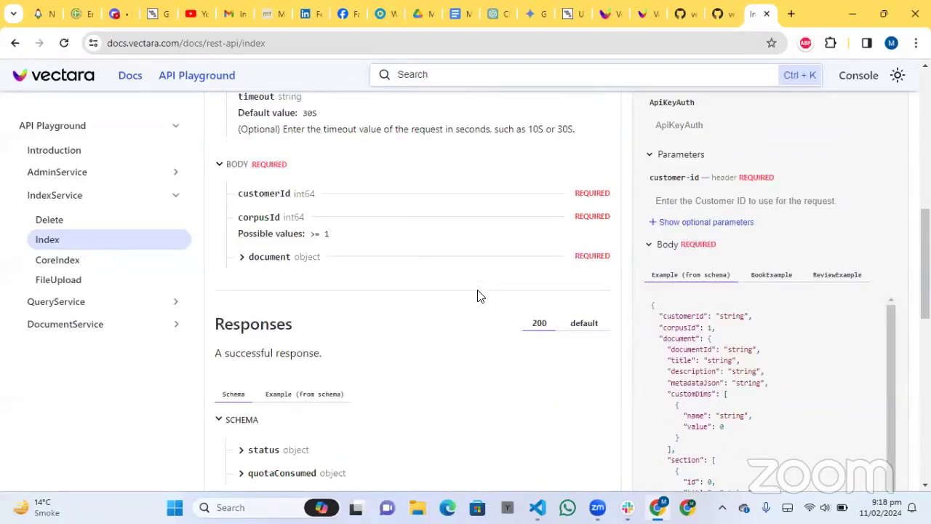
{"action": "scroll", "coordinate": [478, 294], "scroll_direction": "down", "scroll_amount": 3}
{"action": "scroll", "coordinate": [479, 294], "scroll_direction": "up", "scroll_amount": 3}
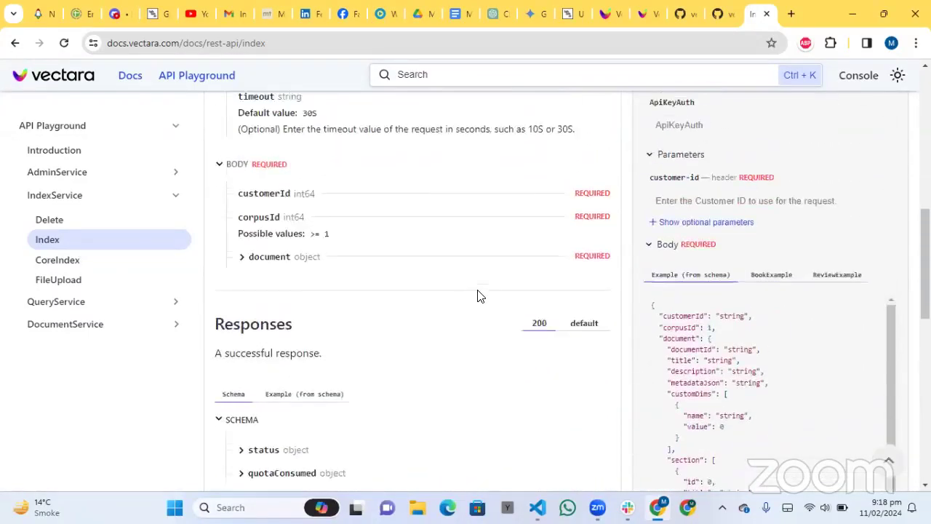
{"action": "scroll", "coordinate": [479, 294], "scroll_direction": "up", "scroll_amount": 4}
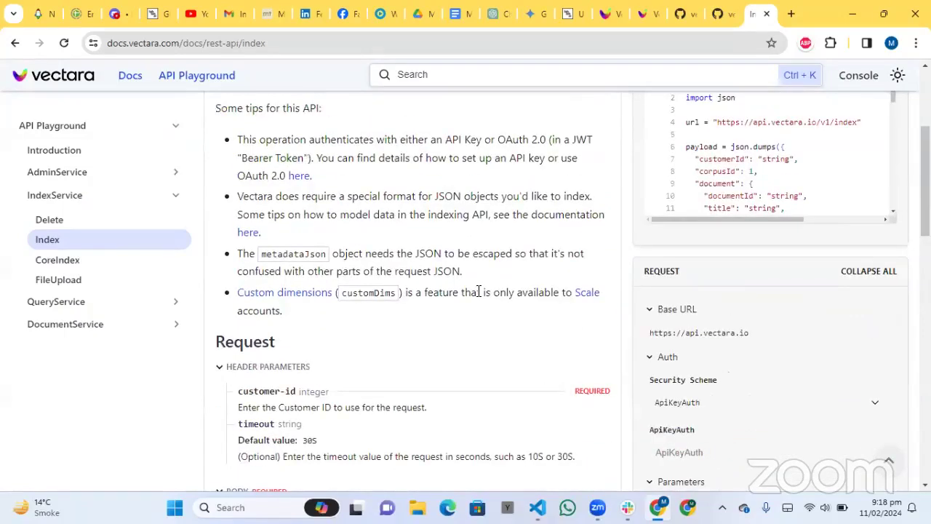
{"action": "scroll", "coordinate": [479, 291], "scroll_direction": "up", "scroll_amount": 3}
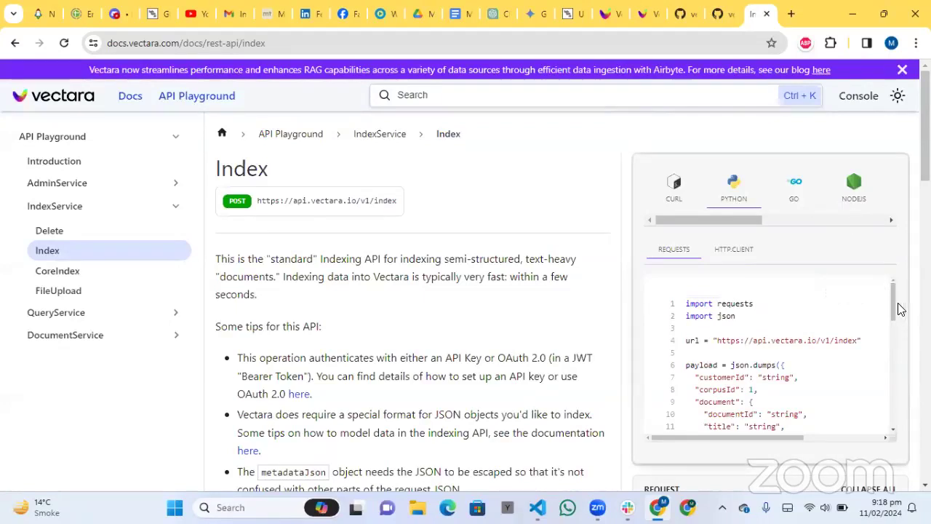
- Look through the Index endpoint's Python requests sample and expand it into the enlarged code view
{"action": "left_click_drag", "start_coordinate": [891, 301], "coordinate": [892, 343]}
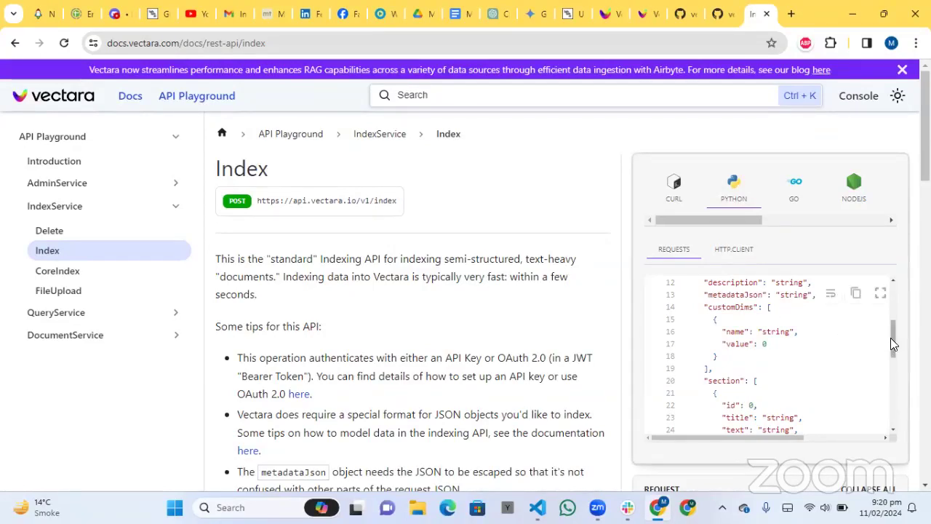
{"action": "scroll", "coordinate": [891, 339], "scroll_direction": "down", "scroll_amount": 5}
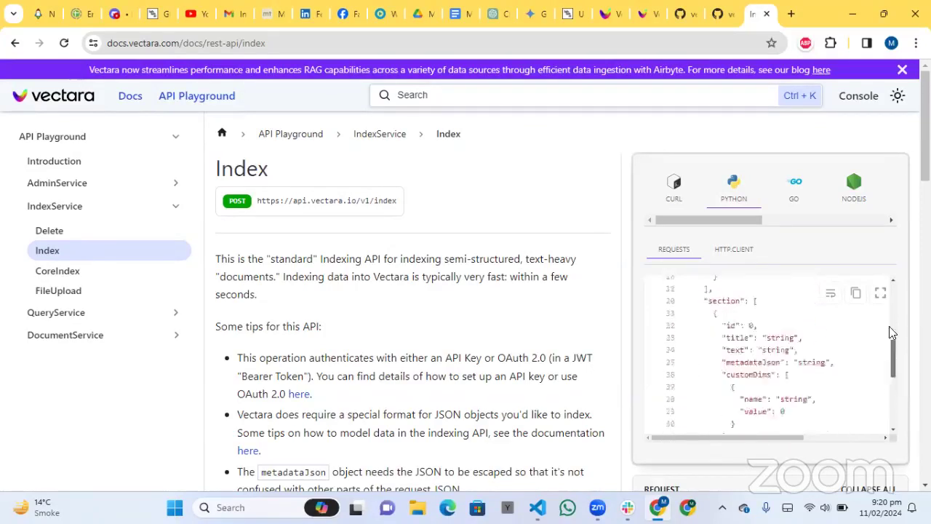
{"action": "scroll", "coordinate": [891, 320], "scroll_direction": "up", "scroll_amount": 5}
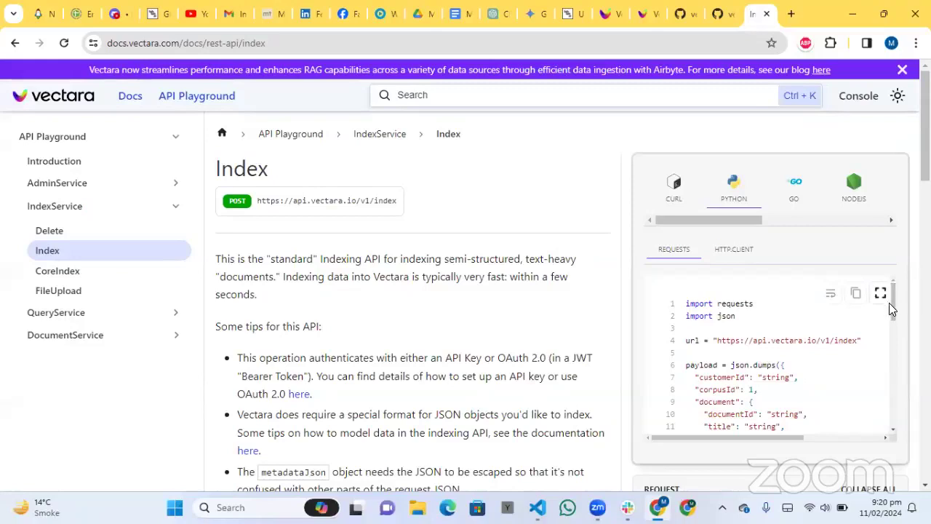
{"action": "left_click", "coordinate": [881, 293]}
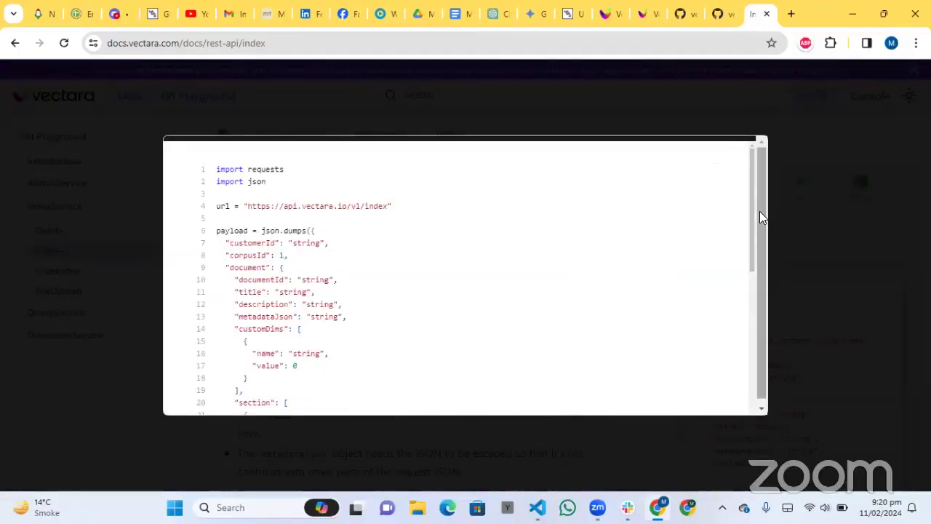
{"action": "scroll", "coordinate": [760, 211], "scroll_direction": "down", "scroll_amount": 1}
{"action": "scroll", "coordinate": [763, 207], "scroll_direction": "up", "scroll_amount": 1}
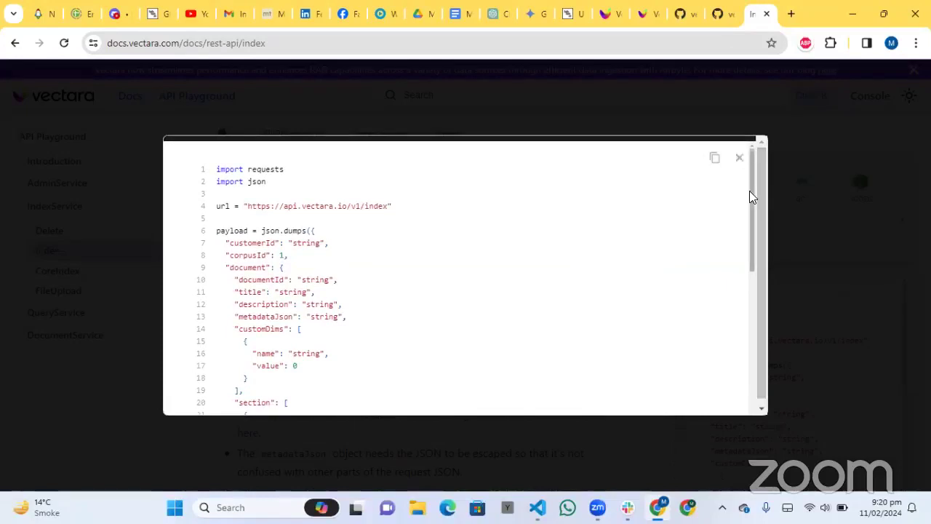
{"action": "mouse_move", "coordinate": [750, 190]}
{"action": "left_mouse_down"}
{"action": "mouse_move", "coordinate": [750, 311]}
{"action": "mouse_move", "coordinate": [752, 183]}
{"action": "left_mouse_up"}
{"action": "scroll", "coordinate": [752, 211], "scroll_direction": "down", "scroll_amount": 1}
{"action": "left_click_drag", "start_coordinate": [752, 233], "coordinate": [752, 191]}
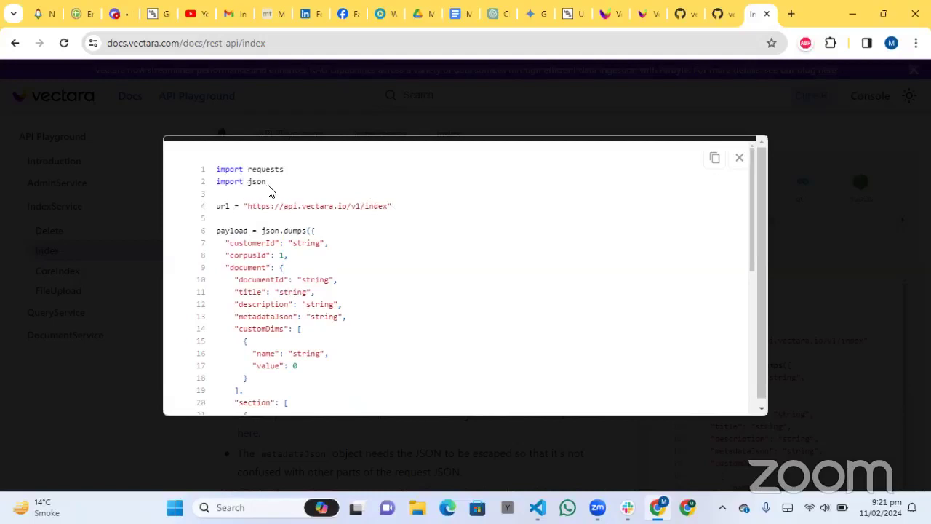
- Highlight the import statements and the url line in the enlarged Python sample to point them out
{"action": "left_click_drag", "start_coordinate": [270, 189], "coordinate": [223, 175]}
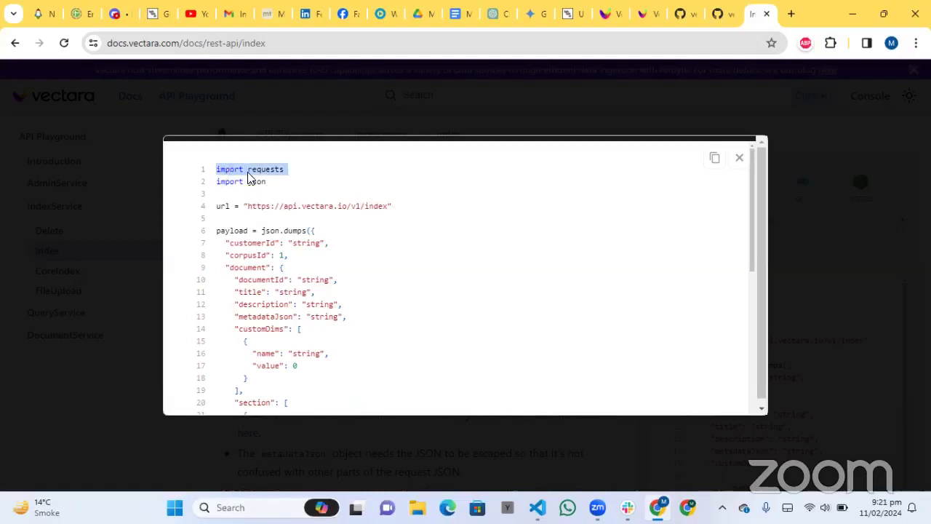
{"action": "left_click", "coordinate": [279, 188]}
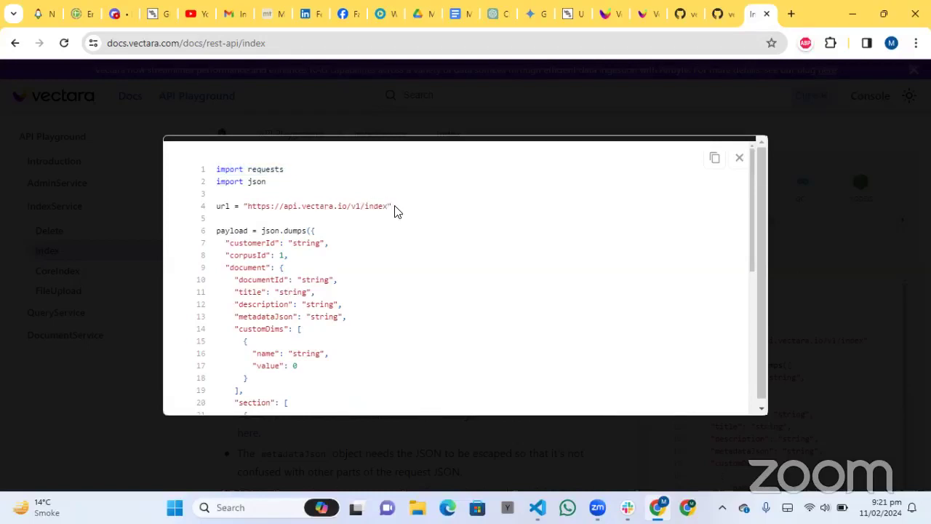
{"action": "left_click_drag", "start_coordinate": [395, 210], "coordinate": [214, 208]}
{"action": "left_click", "coordinate": [306, 229]}
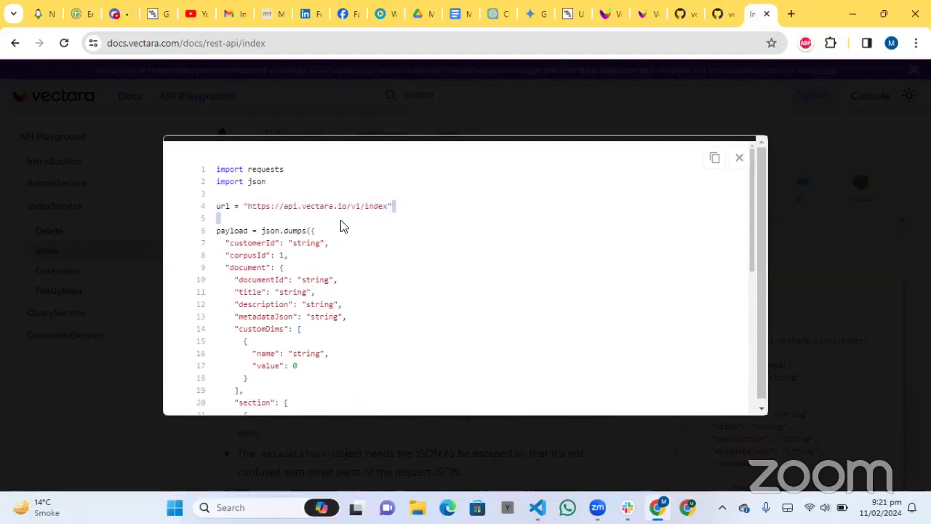
- Highlight the vectara domain and the index path in the enlarged Python sample's URL, and close the enlarged view
{"action": "left_click", "coordinate": [325, 205]}
{"action": "double_click", "coordinate": [323, 205]}
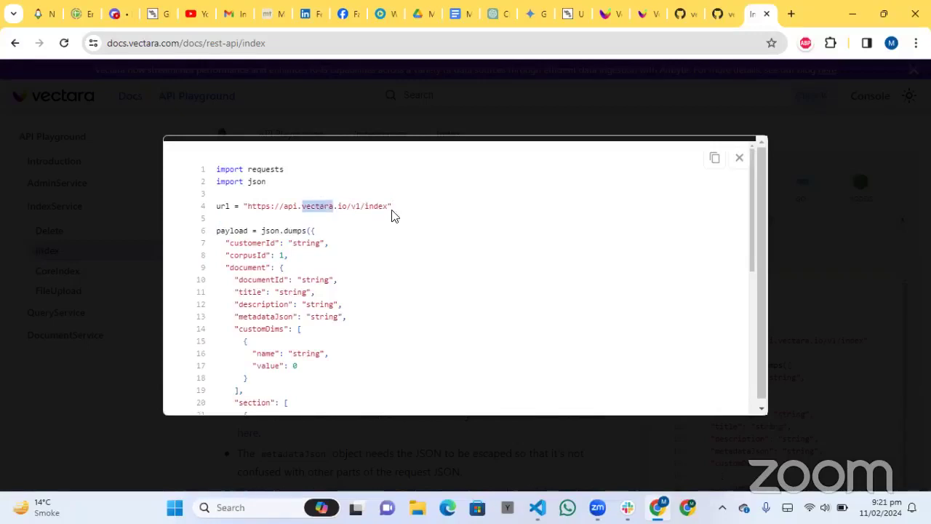
{"action": "left_click_drag", "start_coordinate": [386, 206], "coordinate": [365, 207]}
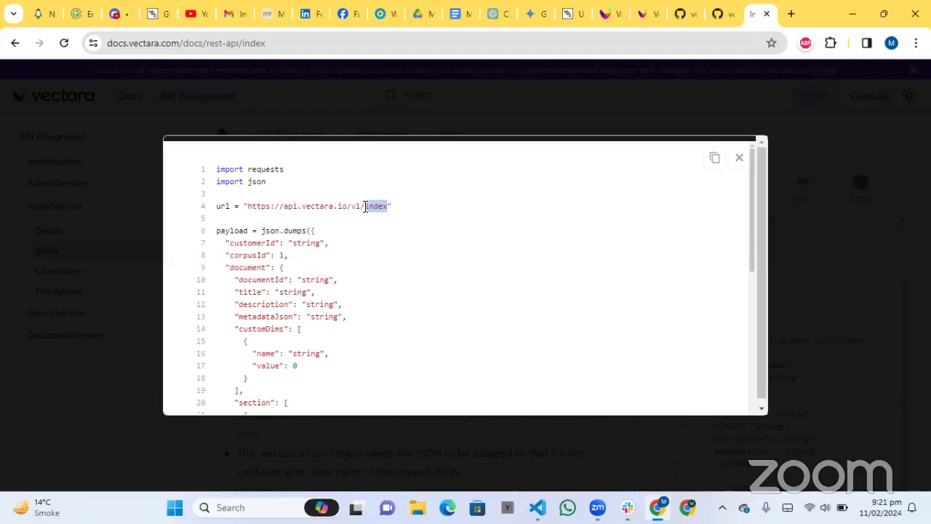
{"action": "triple_click", "coordinate": [391, 208]}
{"action": "left_click_drag", "start_coordinate": [390, 208], "coordinate": [307, 205]}
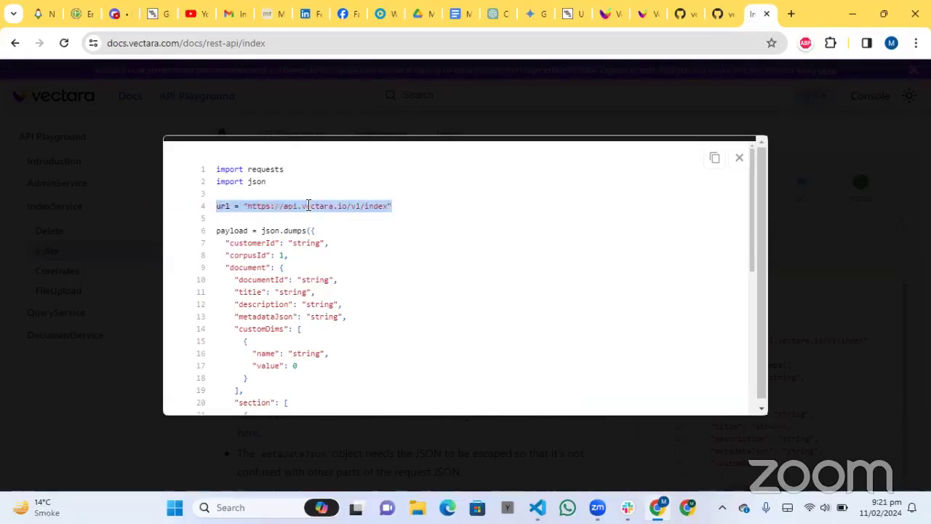
{"action": "left_click", "coordinate": [387, 215]}
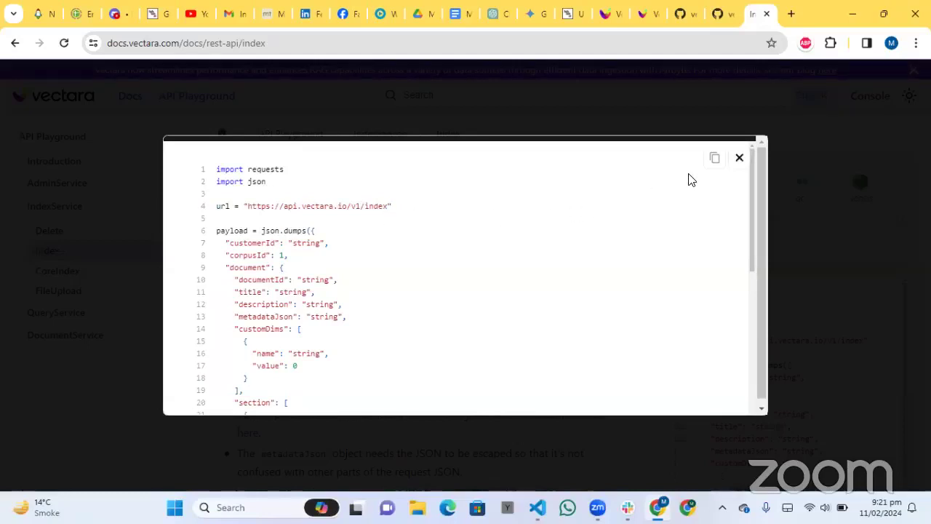
{"action": "left_click", "coordinate": [738, 158]}
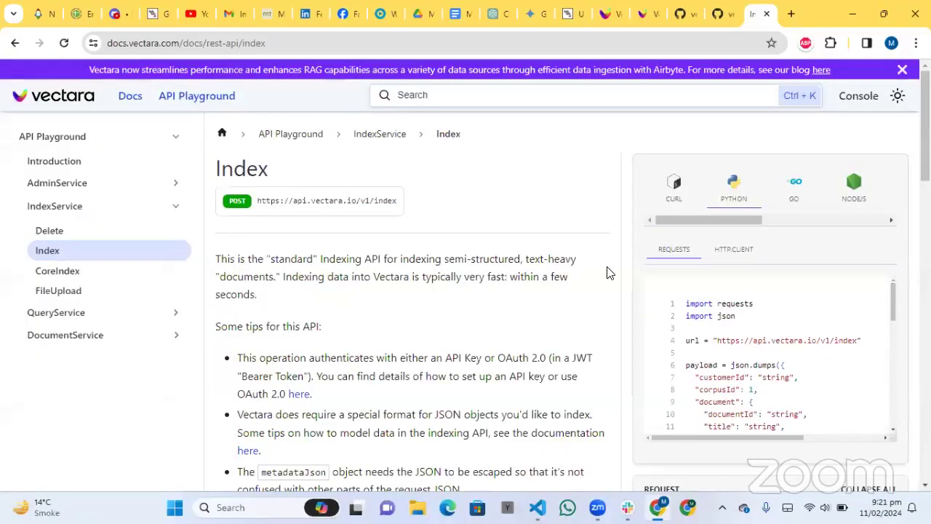
- Show IndexService's Delete endpoint and highlight delete-doc in the URL of its Python requests sample
{"action": "scroll", "coordinate": [608, 273], "scroll_direction": "down", "scroll_amount": 6}
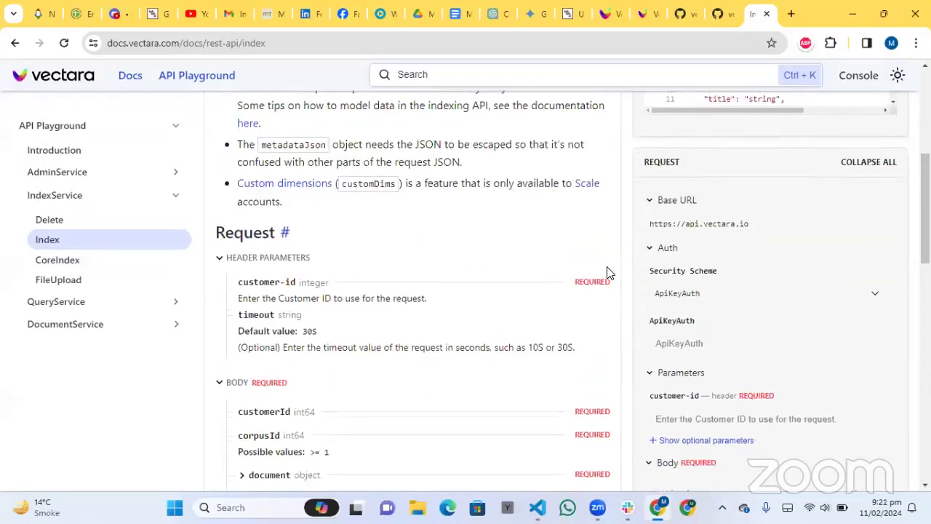
{"action": "scroll", "coordinate": [608, 272], "scroll_direction": "down", "scroll_amount": 5}
{"action": "scroll", "coordinate": [608, 272], "scroll_direction": "up", "scroll_amount": 10}
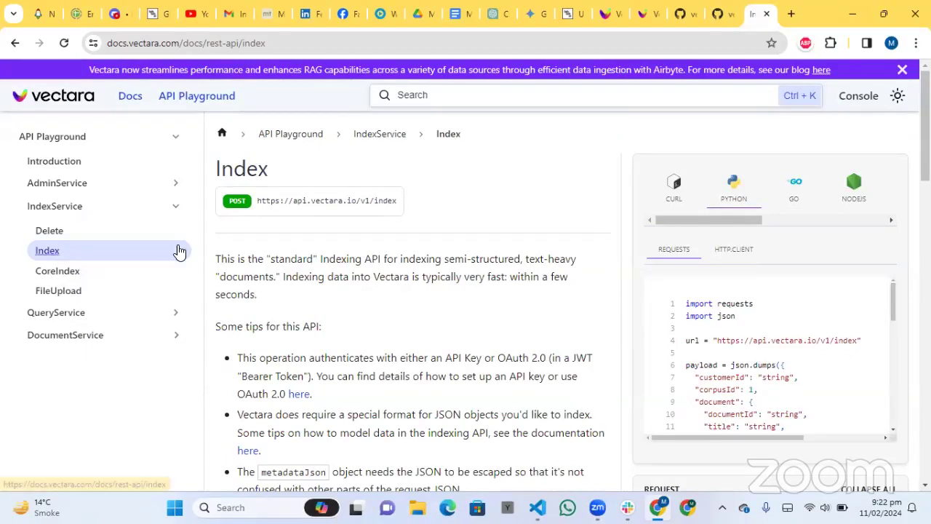
{"action": "left_click", "coordinate": [47, 233]}
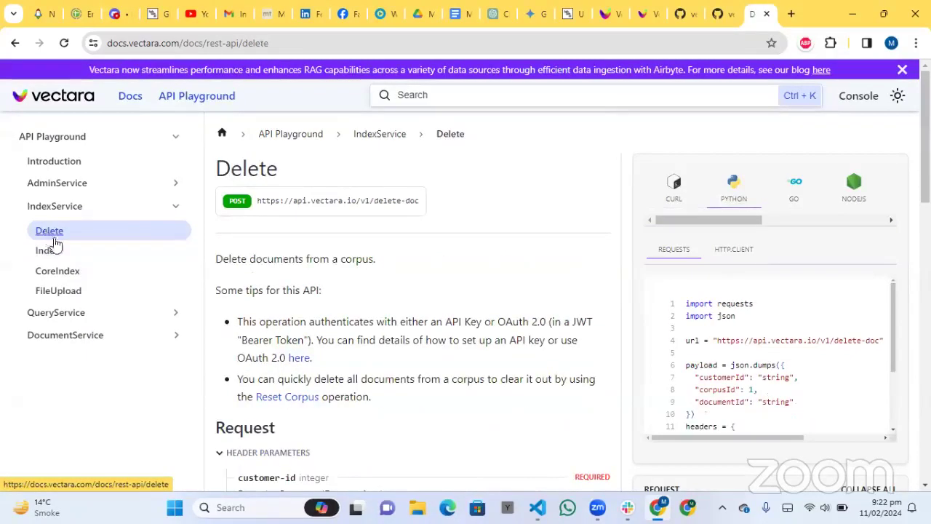
{"action": "left_click_drag", "start_coordinate": [720, 437], "coordinate": [763, 438]}
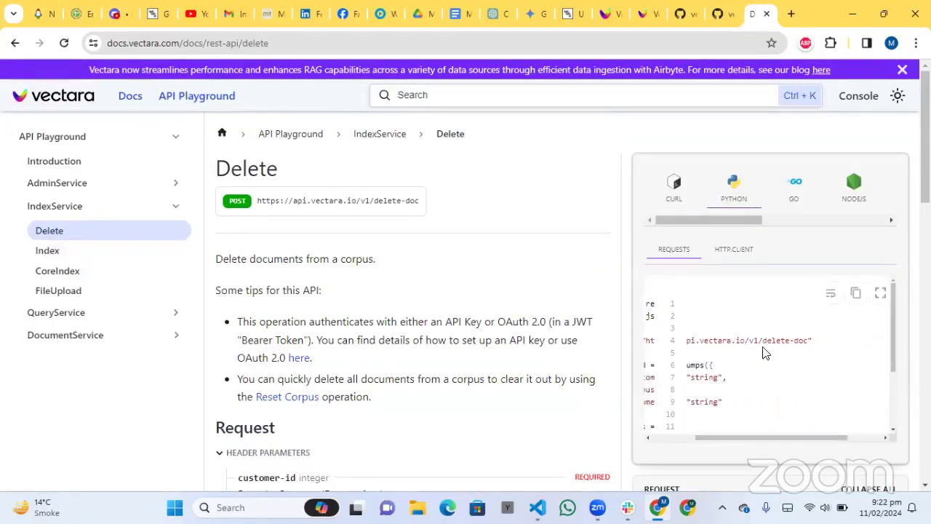
{"action": "left_click_drag", "start_coordinate": [762, 339], "coordinate": [809, 341]}
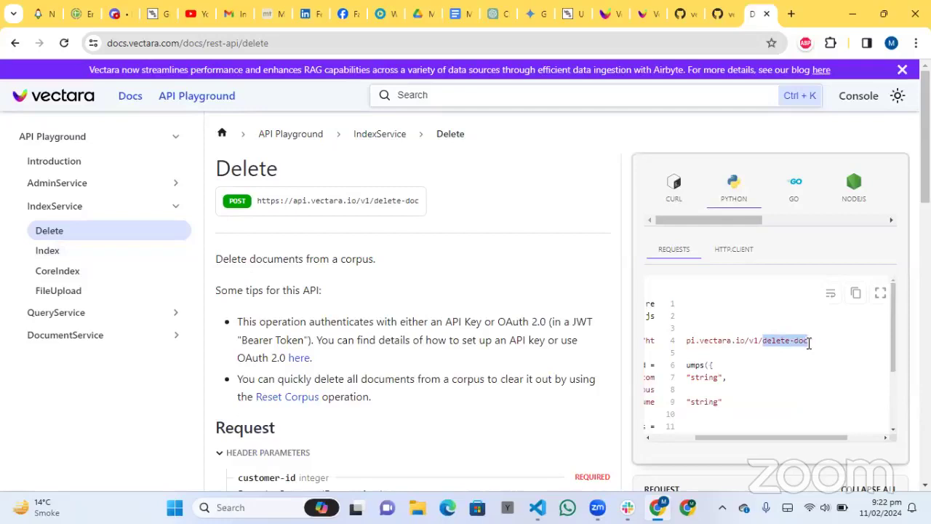
{"action": "left_click", "coordinate": [809, 342]}
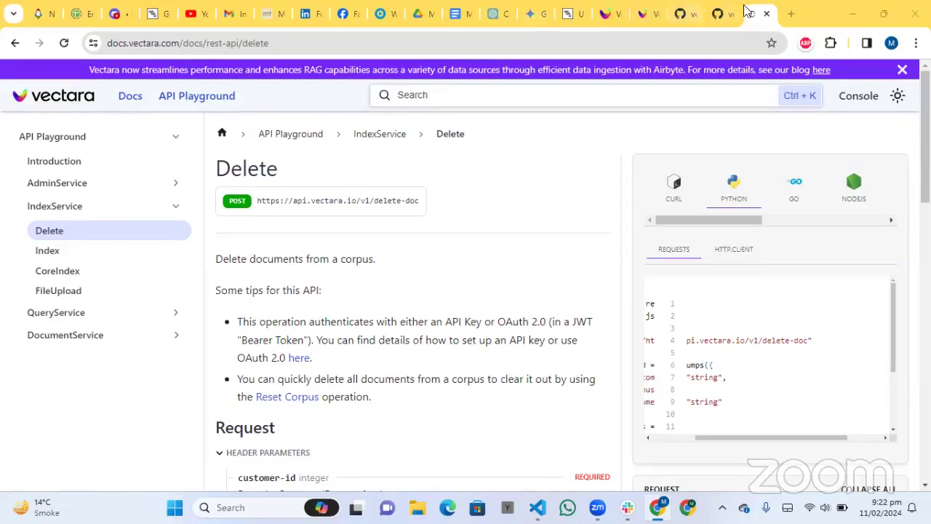
{"action": "left_click", "coordinate": [791, 15]}
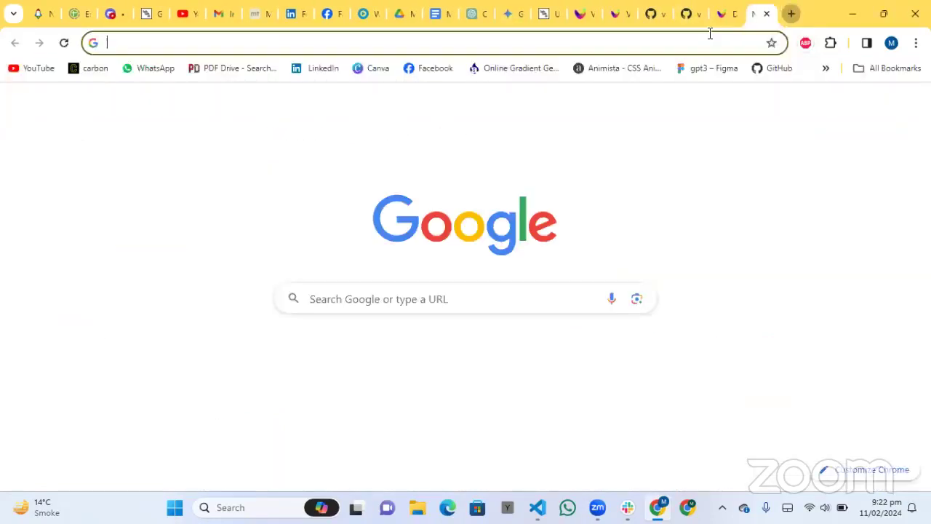
{"action": "left_click", "coordinate": [532, 43]}
{"action": "type", "text": "vectaar"}
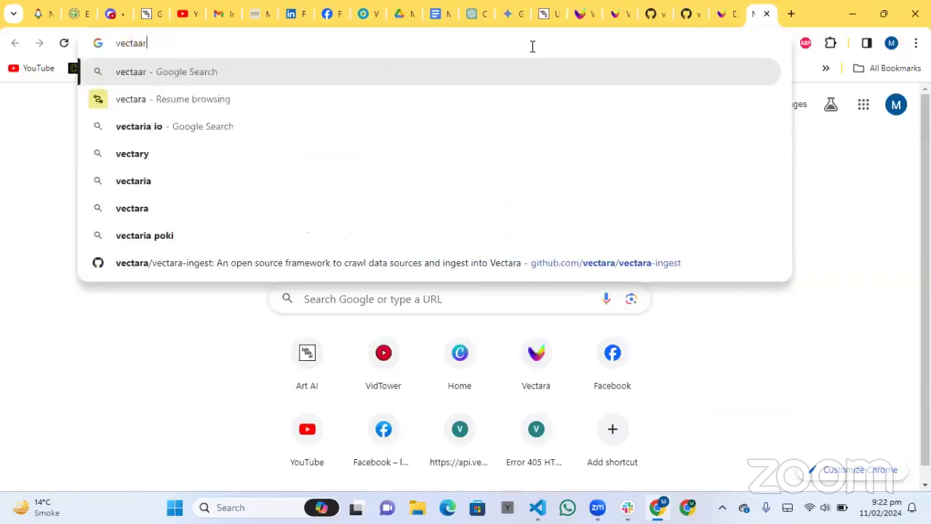
{"action": "key", "text": "BackSpace"}
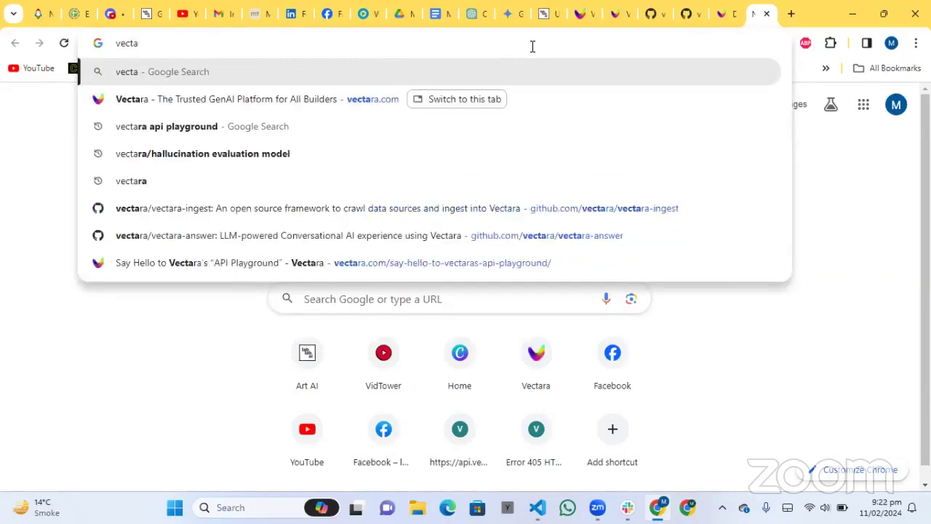
{"action": "left_click", "coordinate": [725, 13]}
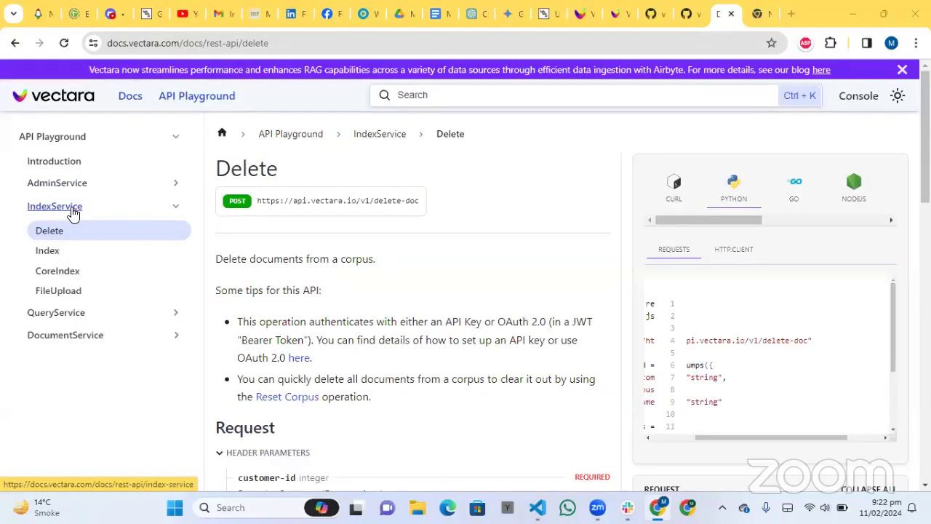
- Show the FileUpload endpoint, and go back to the Index endpoint to look through its Python requests sample
{"action": "left_click", "coordinate": [59, 291]}
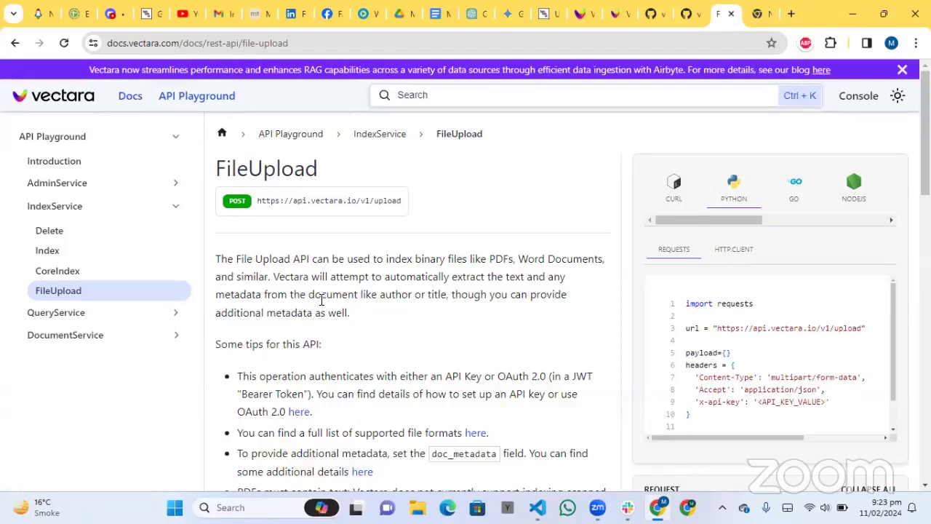
{"action": "left_click", "coordinate": [45, 250]}
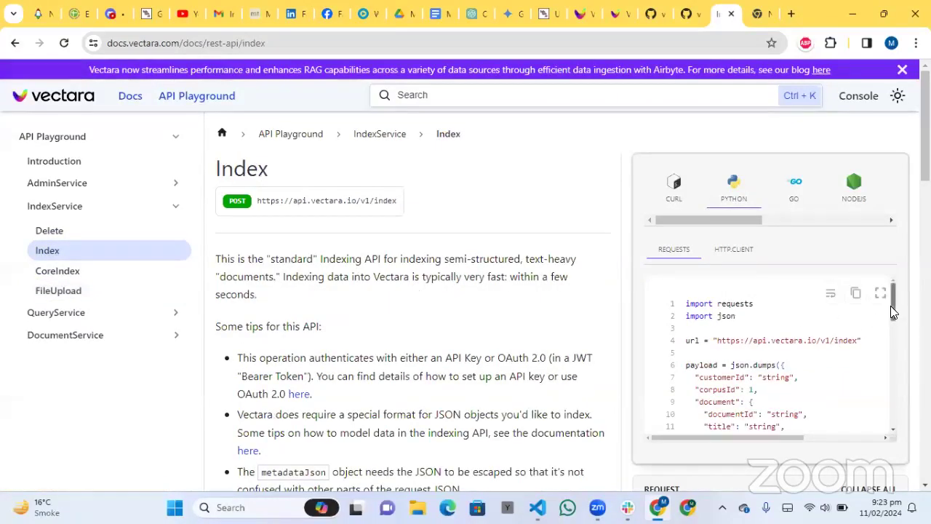
{"action": "left_click_drag", "start_coordinate": [891, 304], "coordinate": [892, 419]}
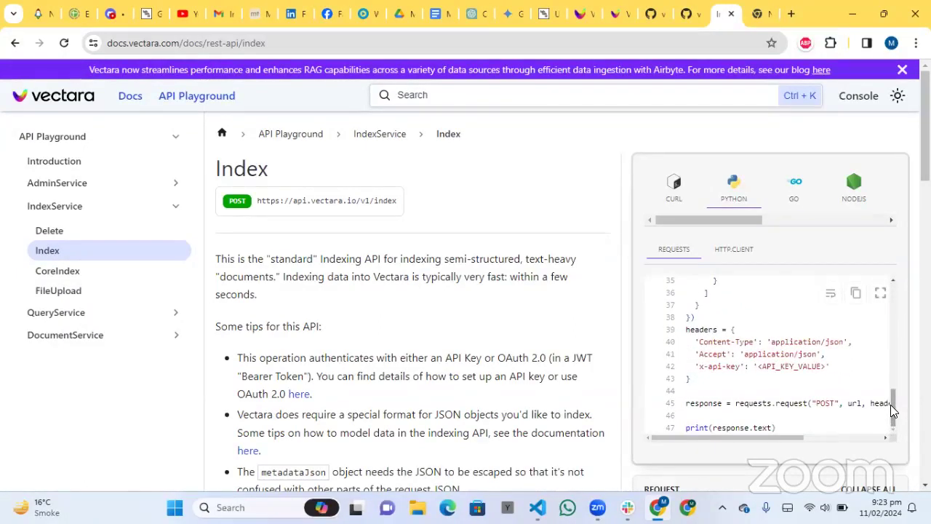
{"action": "left_click_drag", "start_coordinate": [892, 404], "coordinate": [893, 292]}
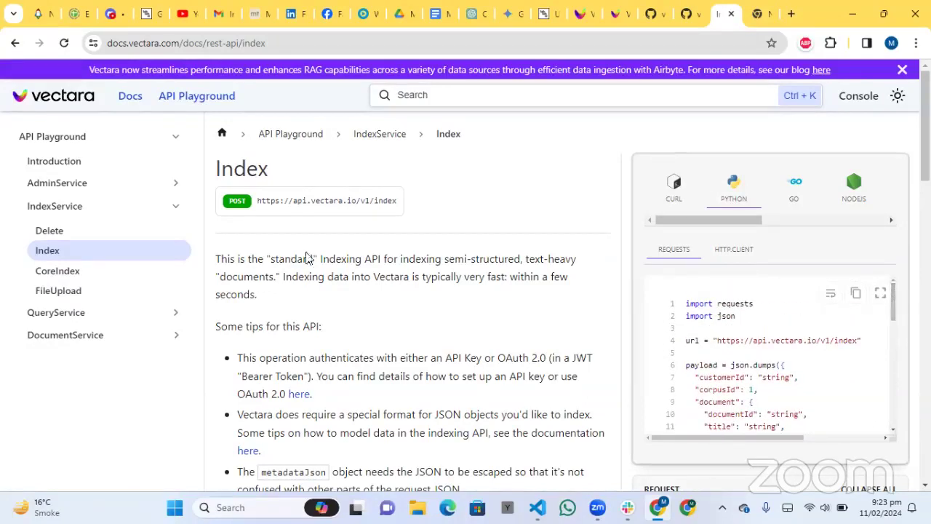
- Expand the AdminService operations in the API Playground and show the CreateApiKey endpoint
{"action": "left_click", "coordinate": [101, 188]}
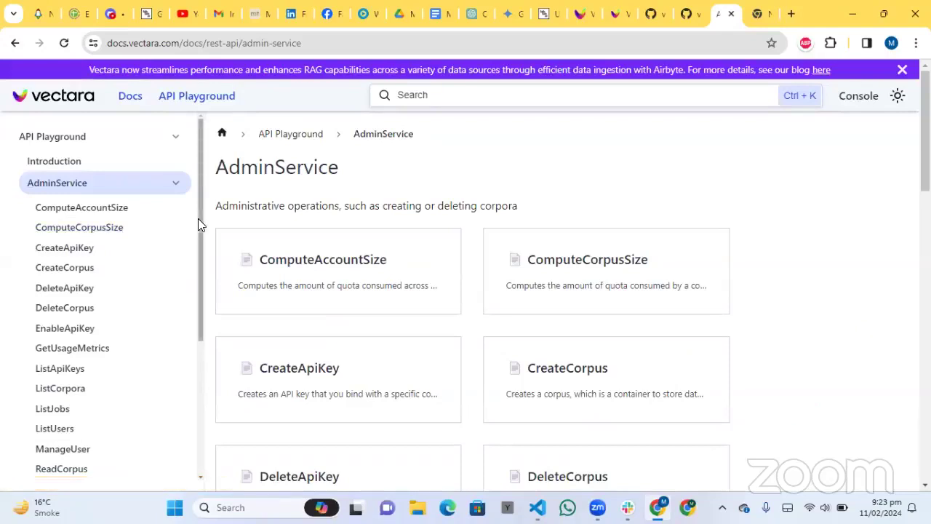
{"action": "mouse_move", "coordinate": [198, 219]}
{"action": "left_mouse_down"}
{"action": "mouse_move", "coordinate": [204, 239]}
{"action": "mouse_move", "coordinate": [200, 204]}
{"action": "left_mouse_up"}
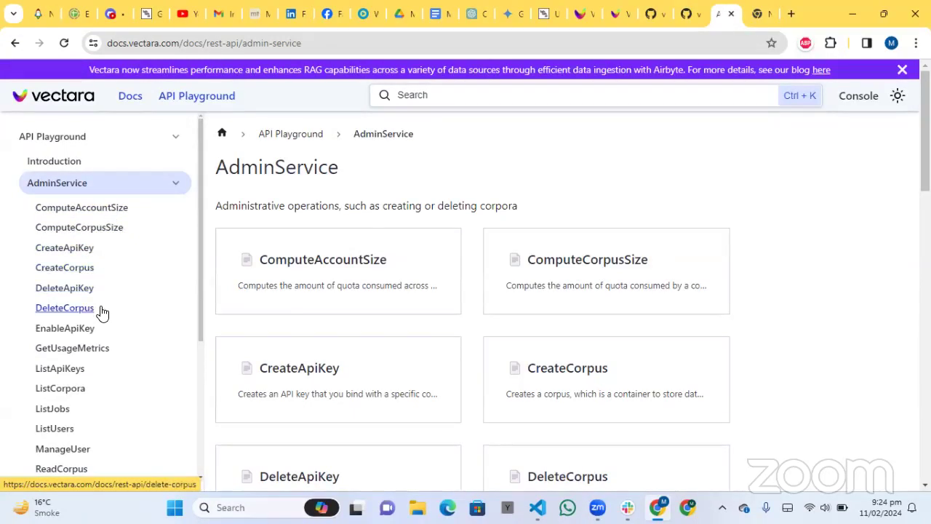
{"action": "left_click", "coordinate": [73, 248]}
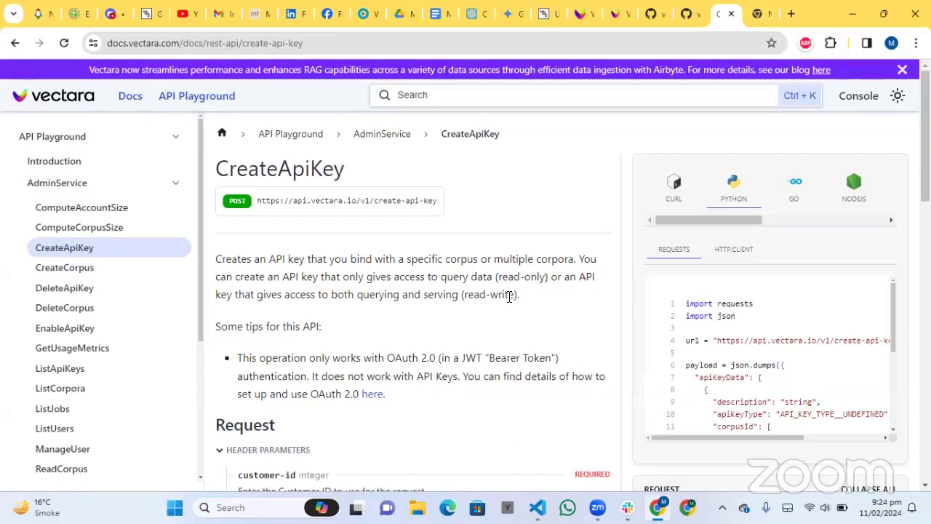
- Switch to the Vectara console and show the access control page of the Vectara app corpus with its API keys
{"action": "left_click", "coordinate": [611, 13]}
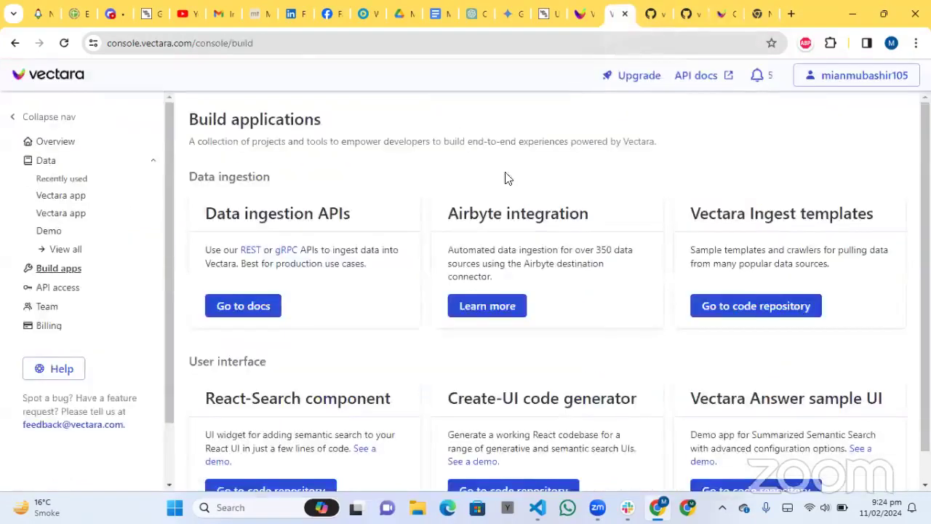
{"action": "left_click", "coordinate": [64, 198]}
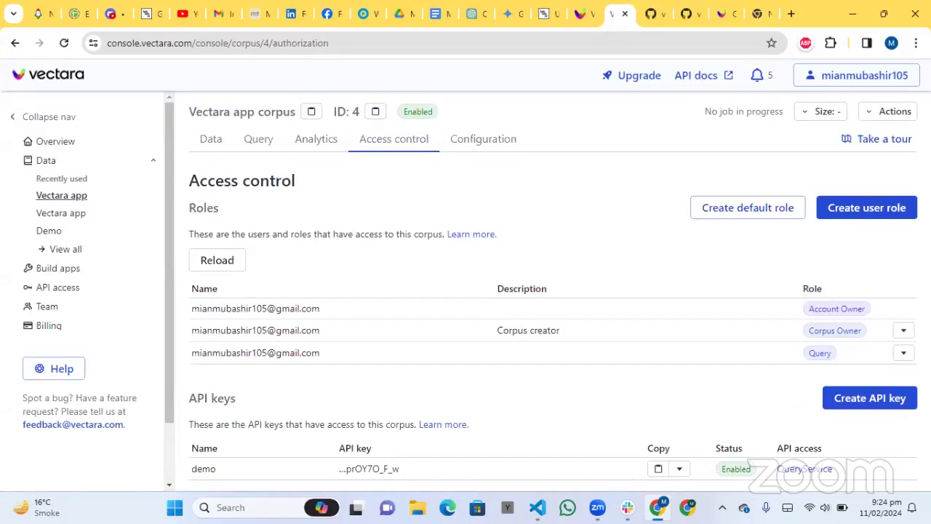
{"action": "triple_click", "coordinate": [660, 227]}
{"action": "left_click", "coordinate": [661, 227]}
- Return to the CreateApiKey documentation, enlarge its Python requests sample, and highlight the url line and its create-api-key path
{"action": "left_click", "coordinate": [723, 14]}
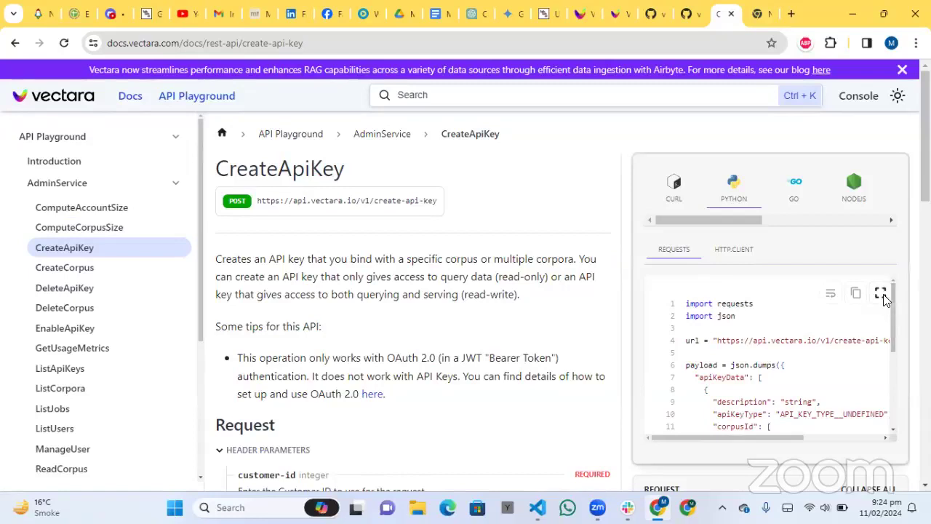
{"action": "left_click", "coordinate": [880, 293]}
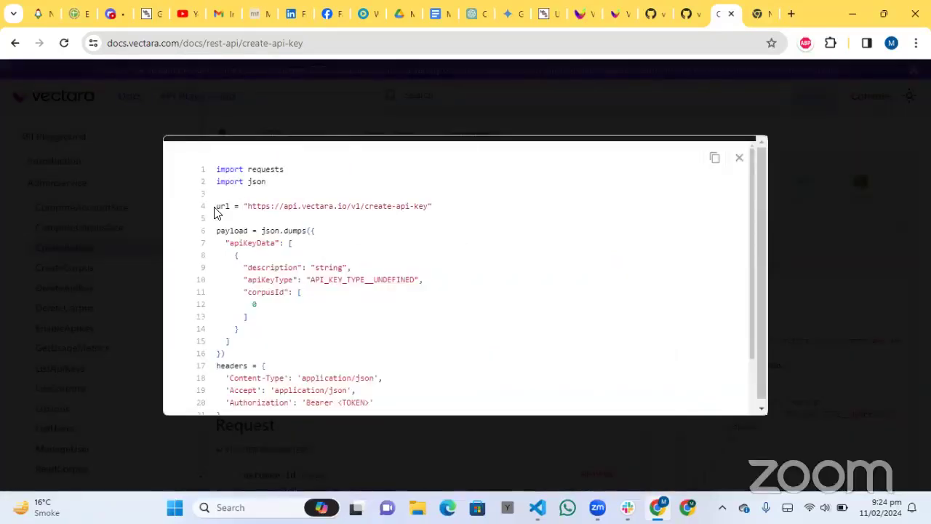
{"action": "left_click_drag", "start_coordinate": [217, 206], "coordinate": [428, 206]}
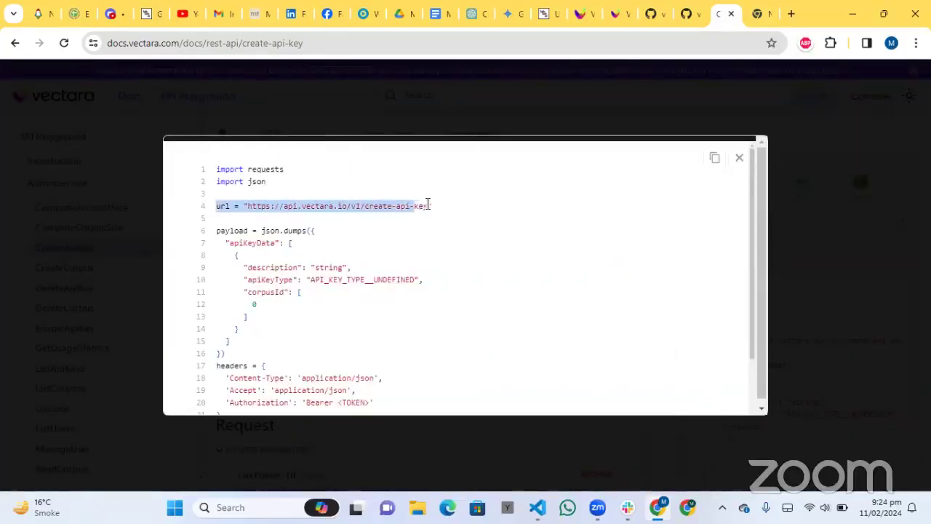
{"action": "left_click", "coordinate": [432, 210]}
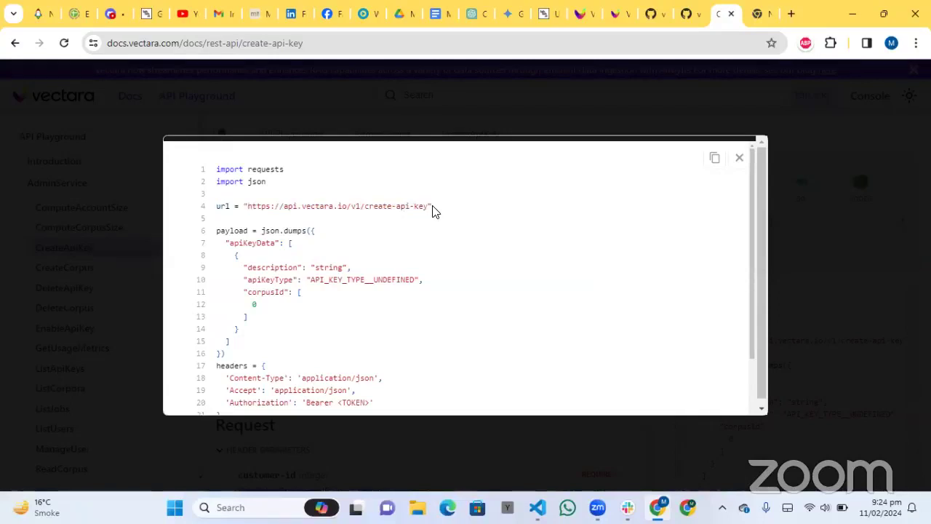
{"action": "left_click_drag", "start_coordinate": [427, 207], "coordinate": [363, 209]}
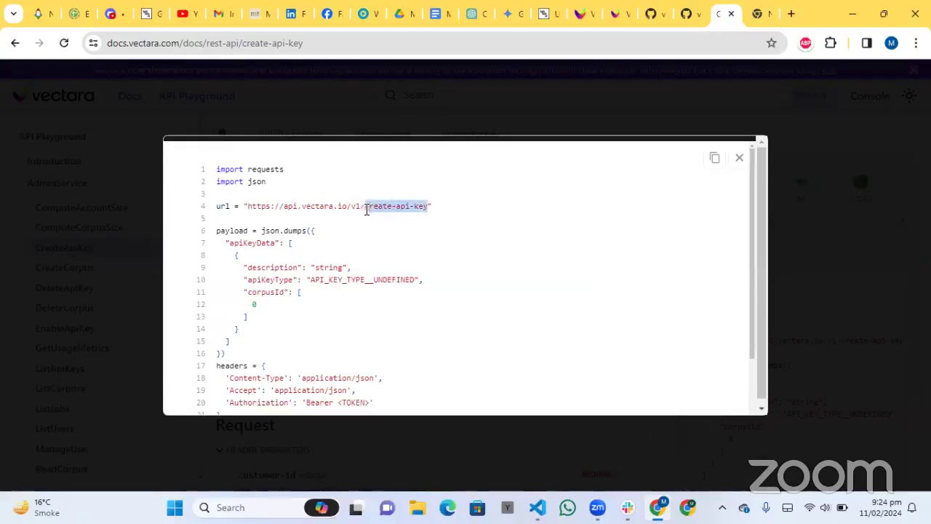
{"action": "left_click", "coordinate": [366, 232]}
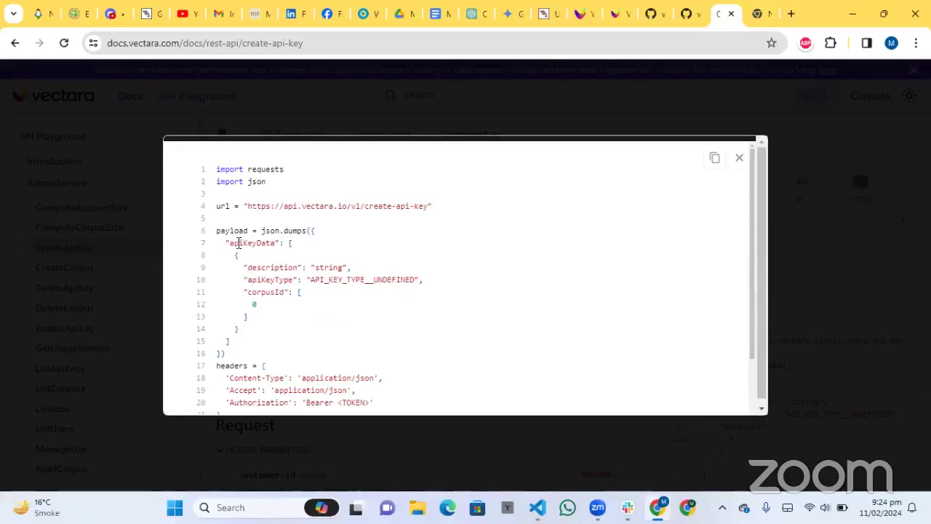
- Highlight the payload block, the corpusId line and the apiKeyType value in the enlarged CreateApiKey sample
{"action": "left_click_drag", "start_coordinate": [216, 235], "coordinate": [325, 305]}
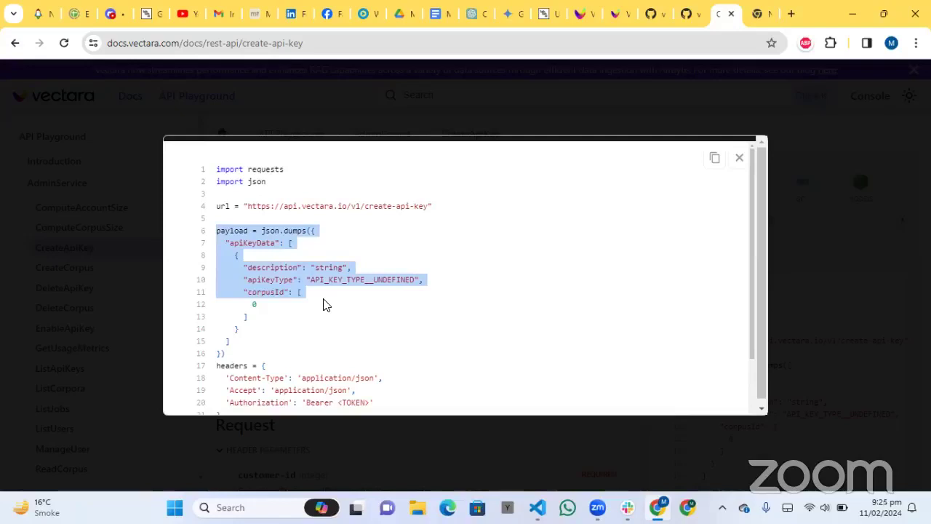
{"action": "left_click", "coordinate": [283, 292]}
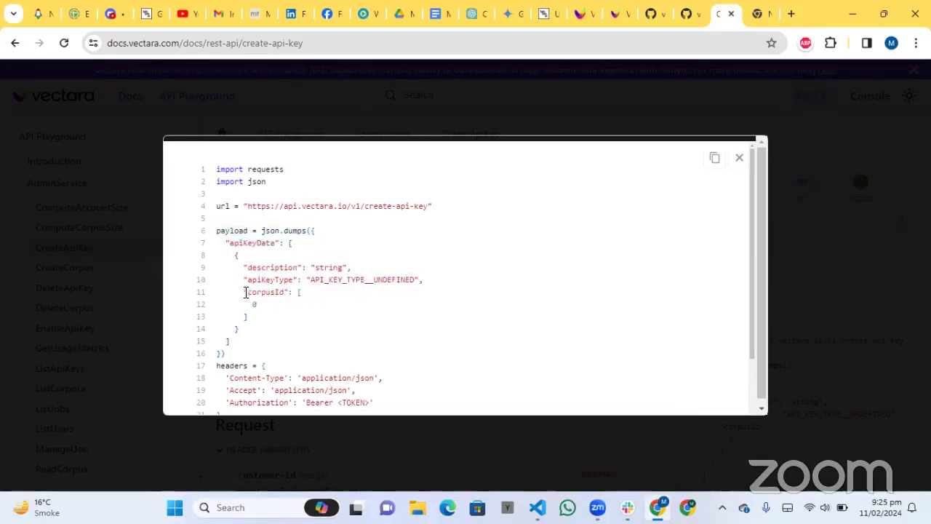
{"action": "left_click_drag", "start_coordinate": [244, 292], "coordinate": [291, 297]}
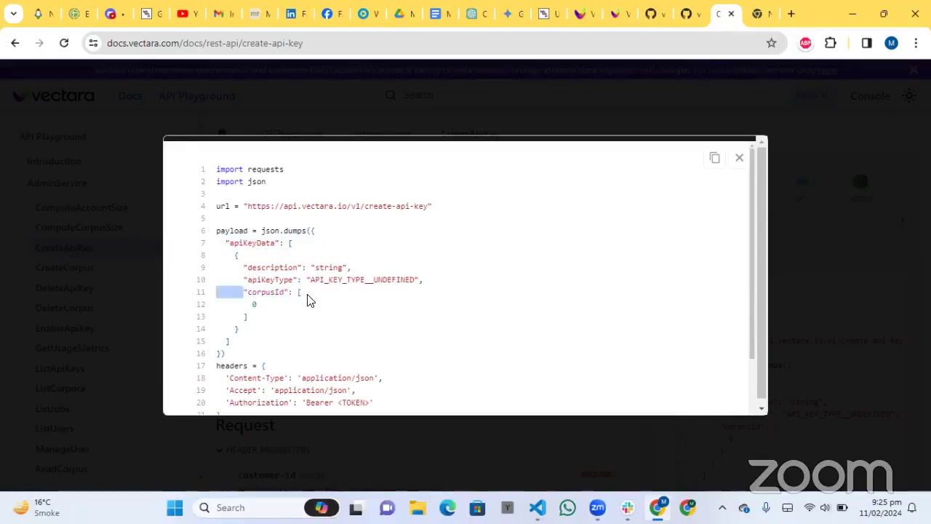
{"action": "left_click", "coordinate": [307, 299]}
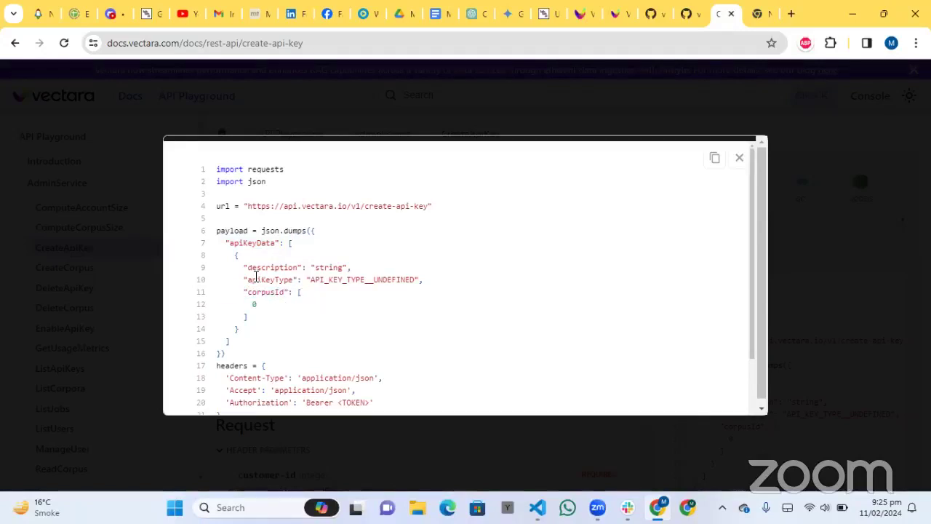
{"action": "left_click_drag", "start_coordinate": [307, 280], "coordinate": [424, 279]}
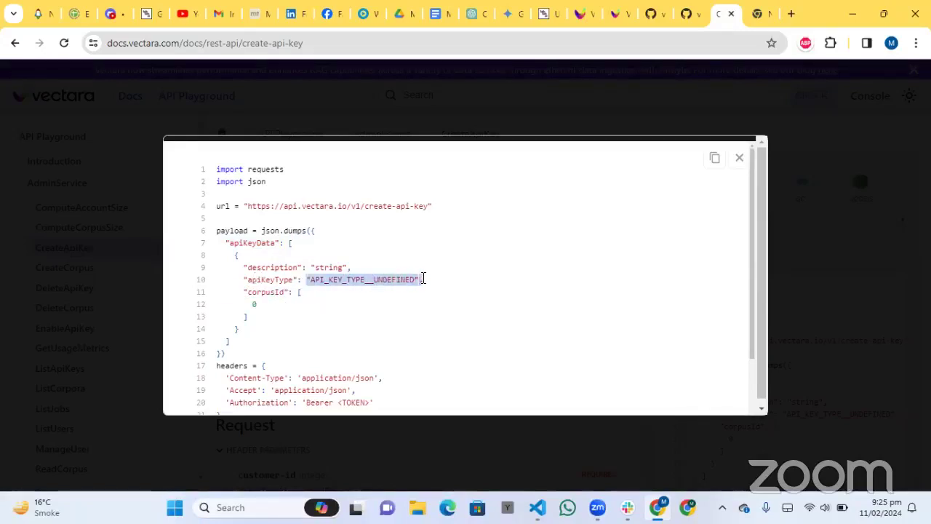
- Highlight the headers block and its Authorization bearer token line in the enlarged CreateApiKey Python sample
{"action": "left_click", "coordinate": [424, 279]}
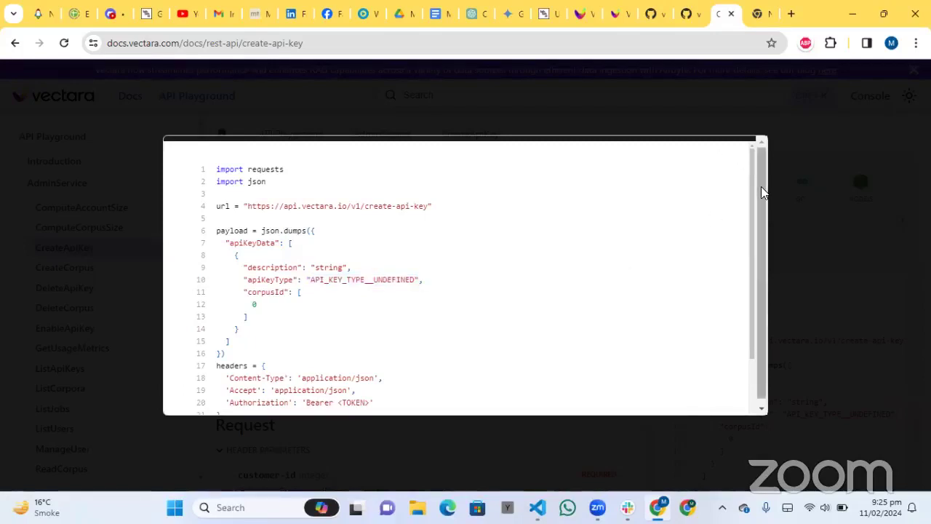
{"action": "left_click_drag", "start_coordinate": [761, 186], "coordinate": [749, 308]}
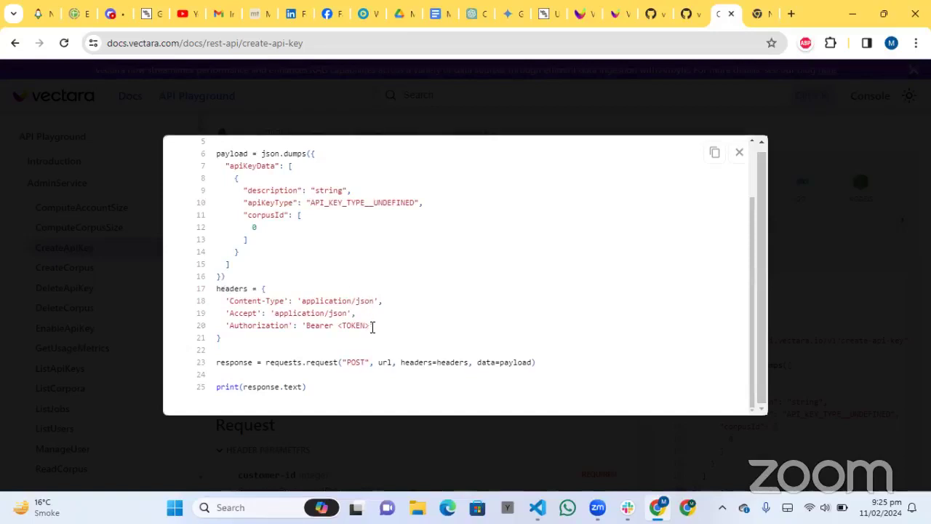
{"action": "left_click_drag", "start_coordinate": [373, 325], "coordinate": [215, 288]}
{"action": "left_click", "coordinate": [213, 284]}
{"action": "left_click_drag", "start_coordinate": [229, 325], "coordinate": [374, 325]}
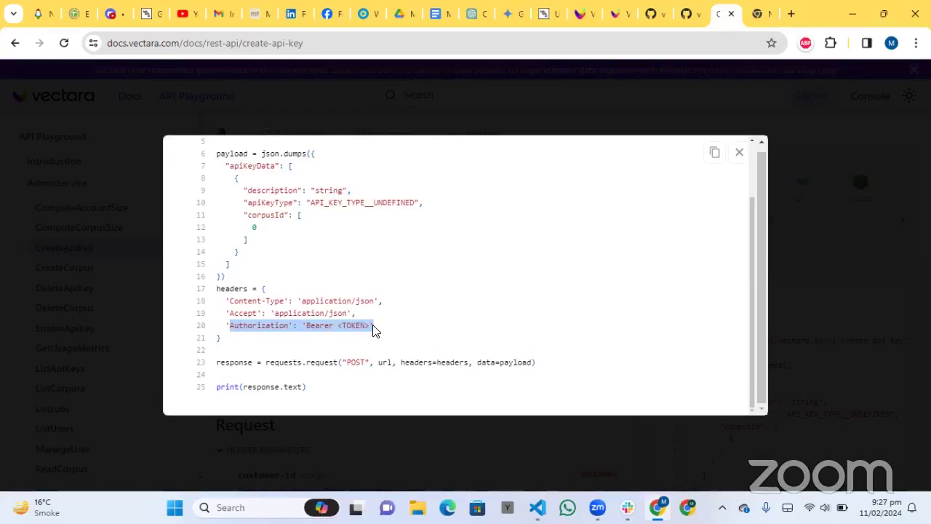
{"action": "left_click", "coordinate": [499, 274]}
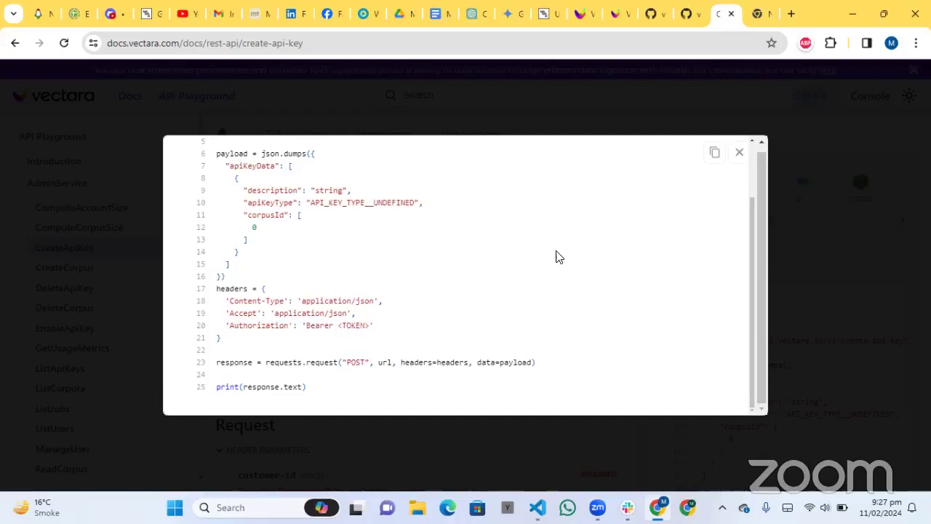
- Close the enlarged code sample and look over the CreateApiKey page's request and response sections
{"action": "left_click", "coordinate": [738, 152]}
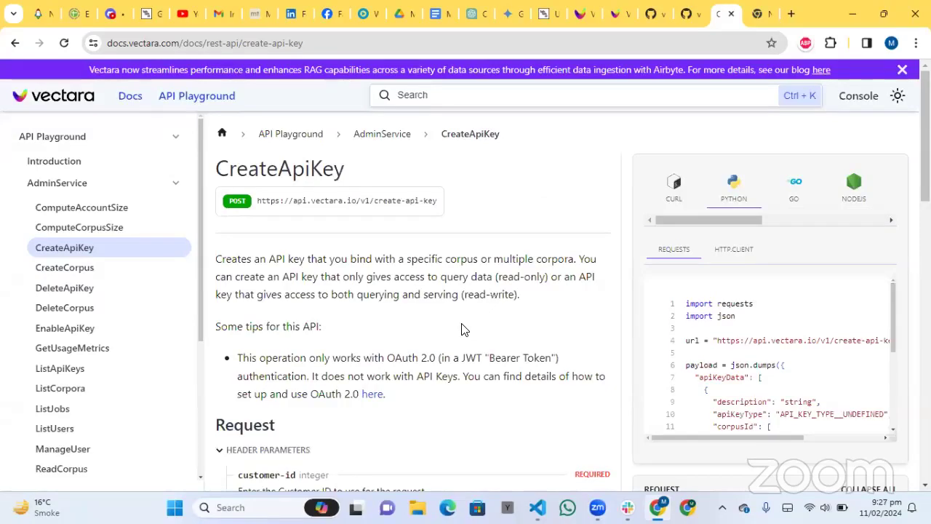
{"action": "scroll", "coordinate": [461, 330], "scroll_direction": "down", "scroll_amount": 10}
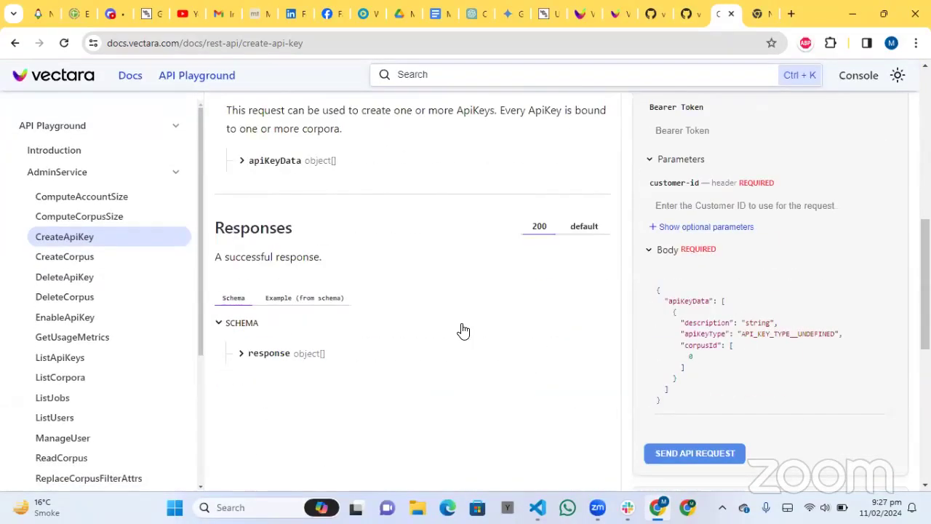
{"action": "scroll", "coordinate": [463, 331], "scroll_direction": "up", "scroll_amount": 10}
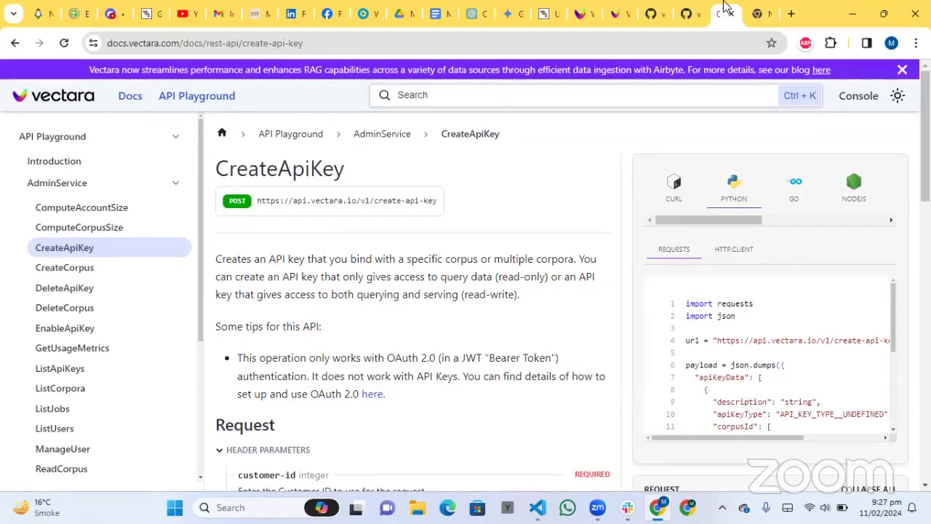
- Search Google for "vectara hallucination model" in a new browser tab
{"action": "key", "text": "ctrl+t"}
{"action": "type", "text": "vecta"}
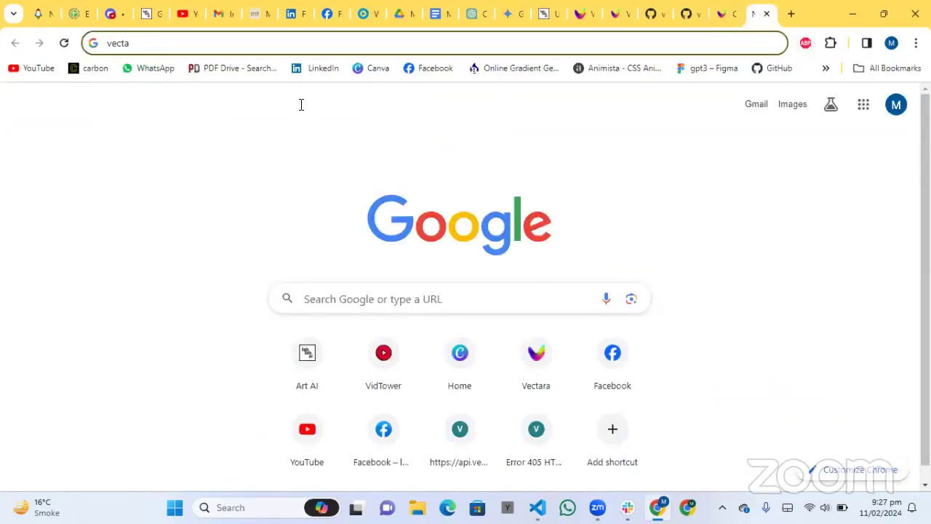
{"action": "key", "text": "BackSpace"}
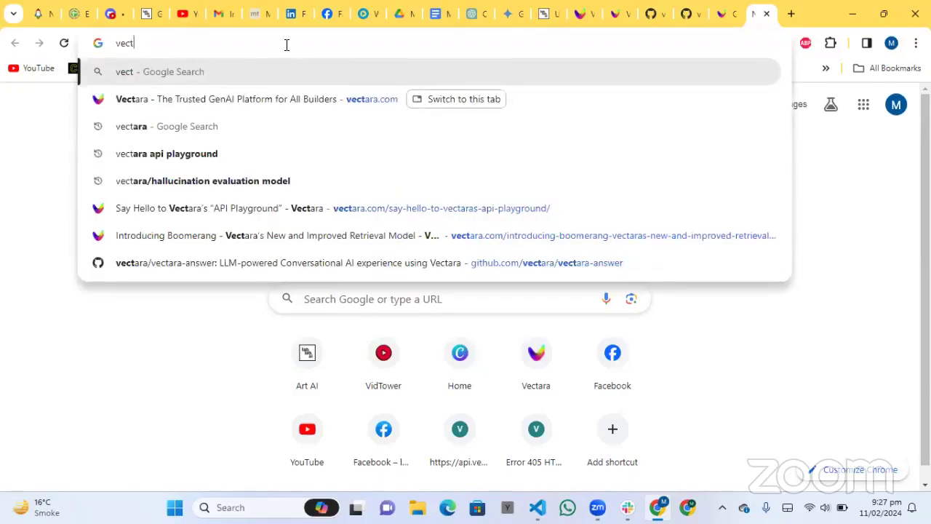
{"action": "type", "text": "ata"}
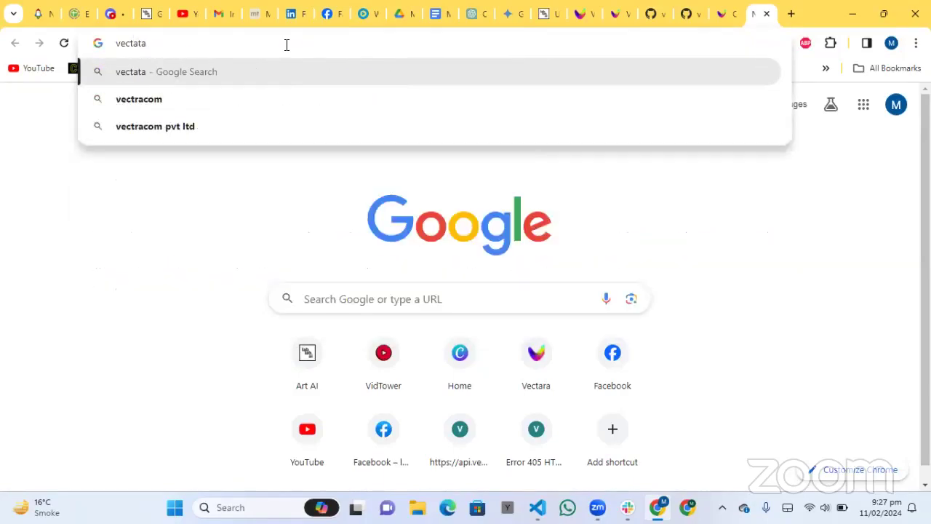
{"action": "key", "text": "BackSpace"}
{"action": "key", "text": "BackSpace"}
{"action": "key", "text": "BackSpace"}
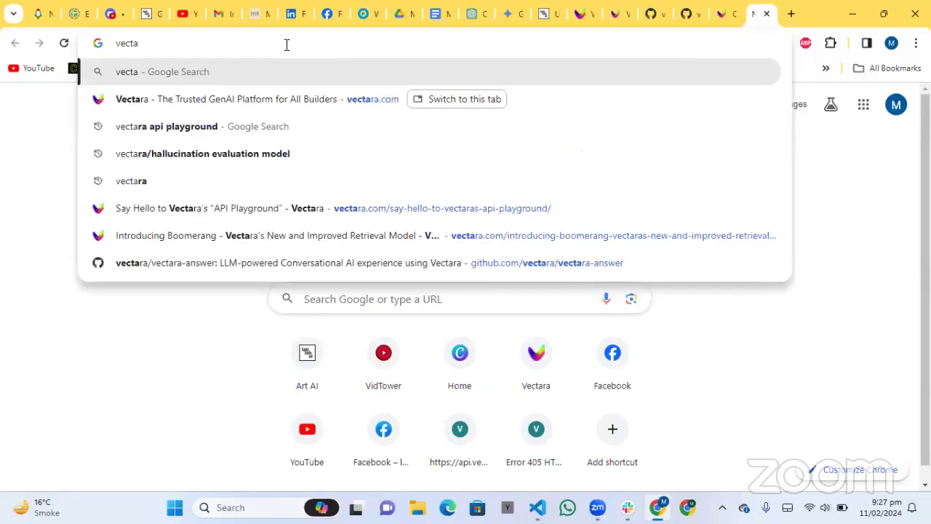
{"action": "type", "text": "ra e"}
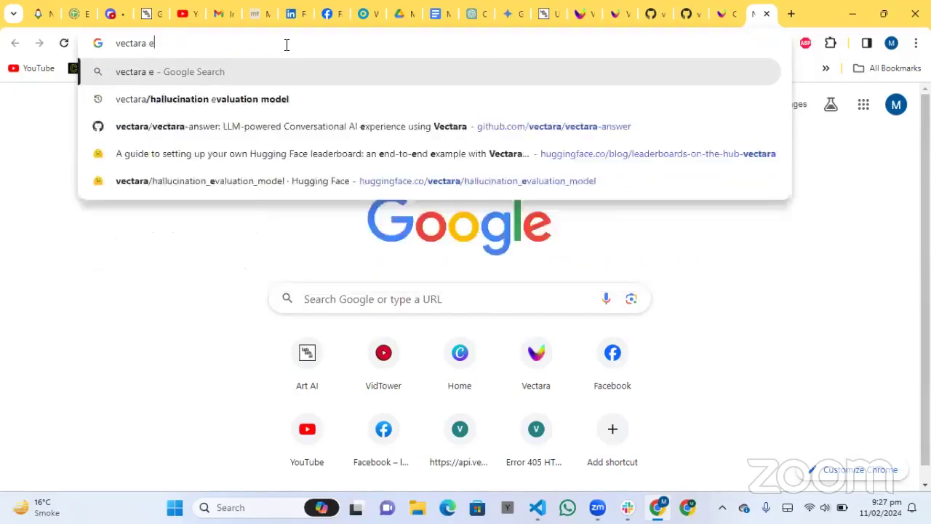
{"action": "key", "text": "BackSpace"}
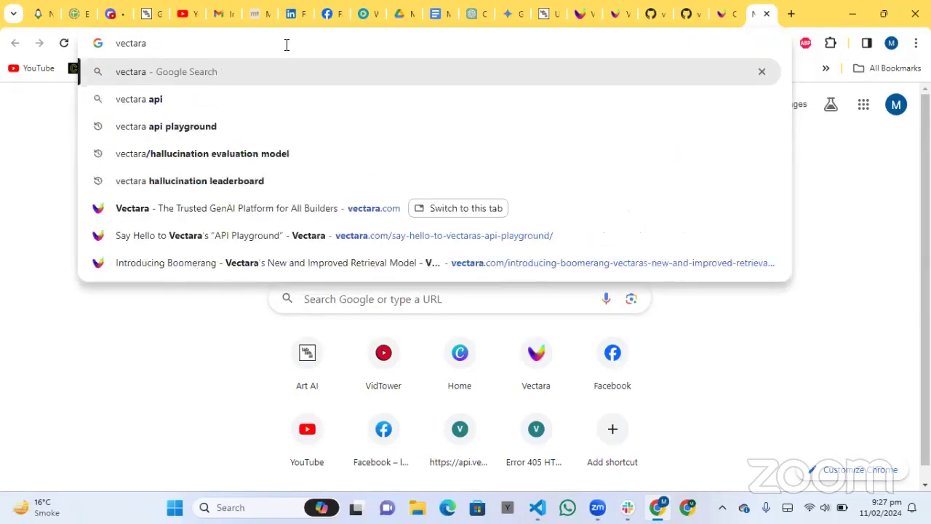
{"action": "type", "text": "hellucination"}
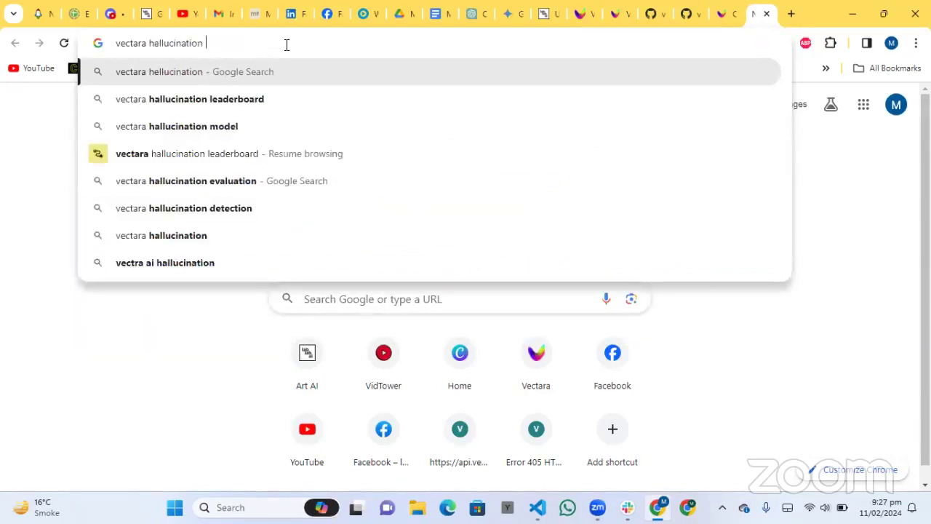
{"action": "key", "text": "Down"}
{"action": "key", "text": "Down"}
{"action": "key", "text": "Return"}
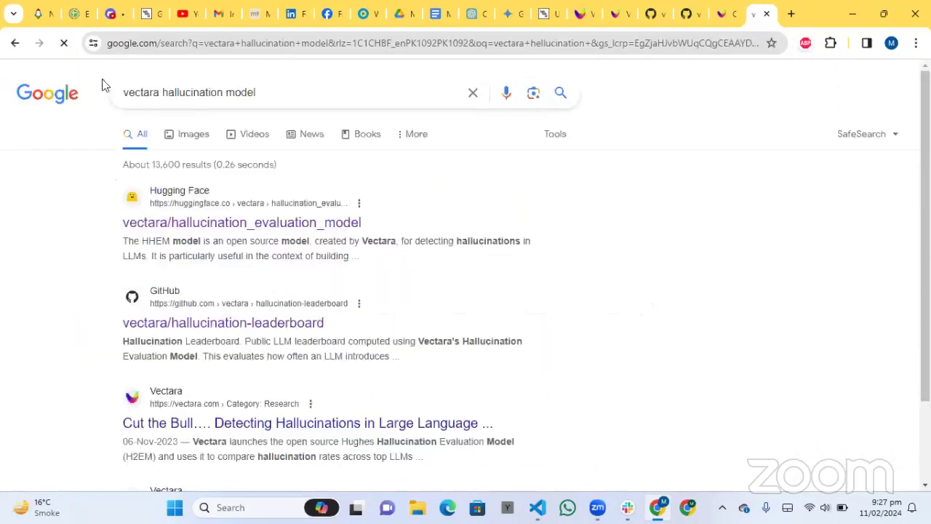
- Show Vectara's hallucination_evaluation_model on Hugging Face and skim its model card through the performance, usage and training sections
{"action": "left_click", "coordinate": [270, 202]}
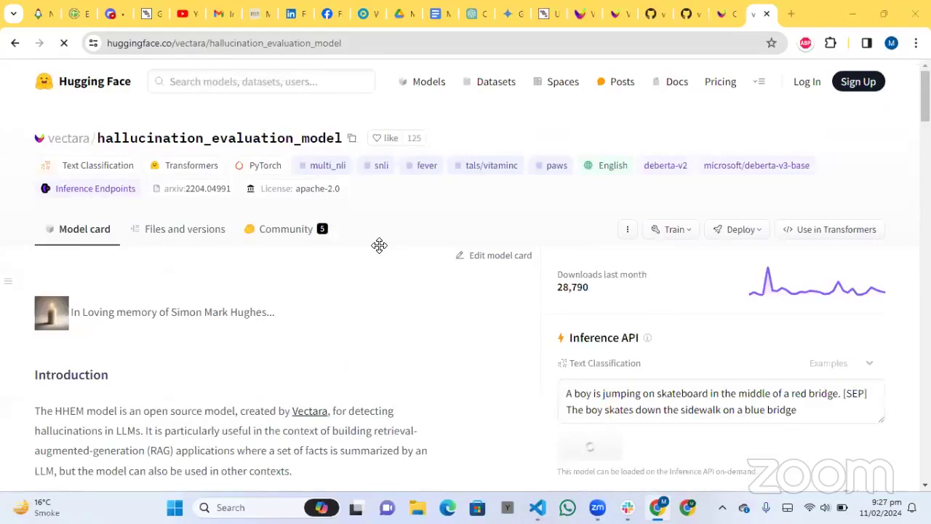
{"action": "scroll", "coordinate": [260, 332], "scroll_direction": "down", "scroll_amount": 4}
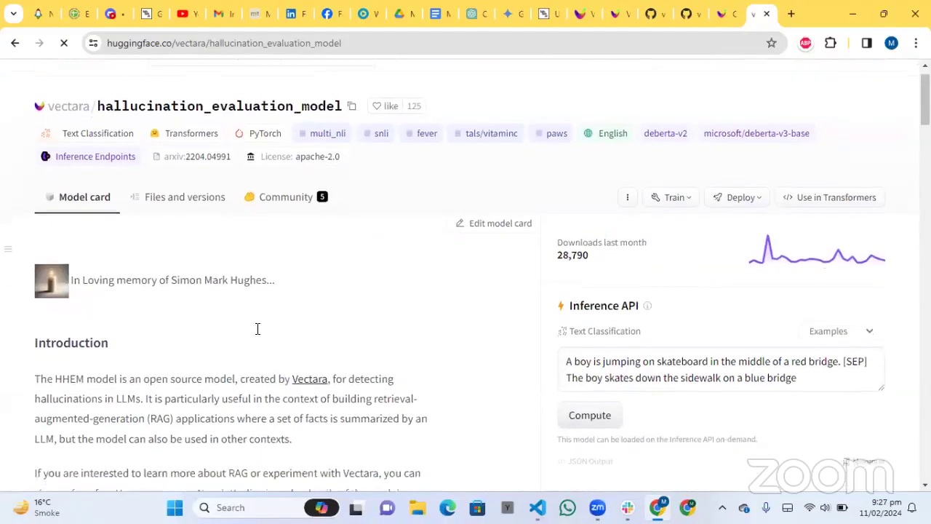
{"action": "scroll", "coordinate": [258, 334], "scroll_direction": "down", "scroll_amount": 5}
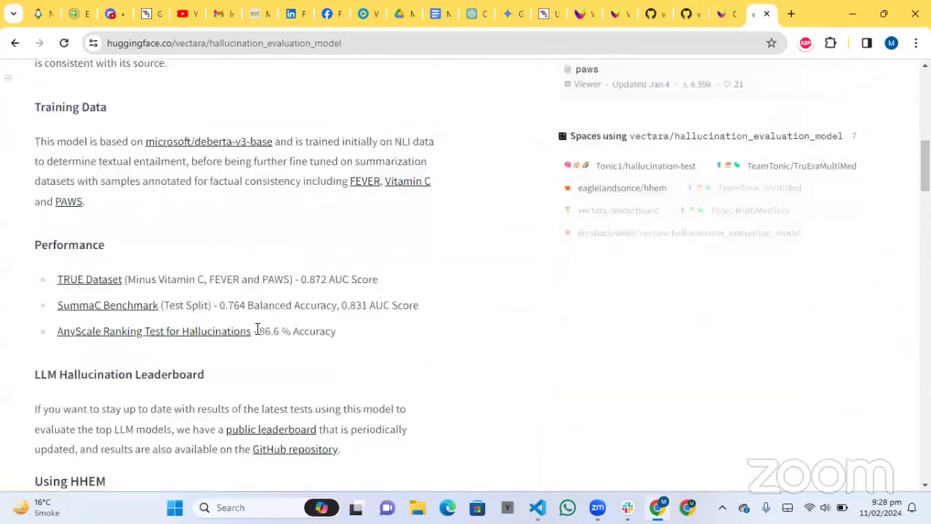
{"action": "scroll", "coordinate": [258, 332], "scroll_direction": "down", "scroll_amount": 15}
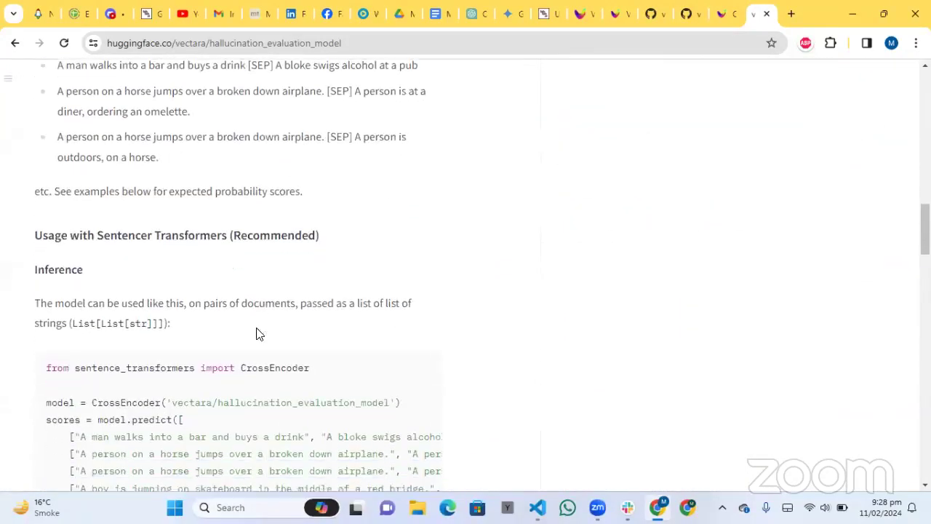
{"action": "scroll", "coordinate": [256, 333], "scroll_direction": "down", "scroll_amount": 5}
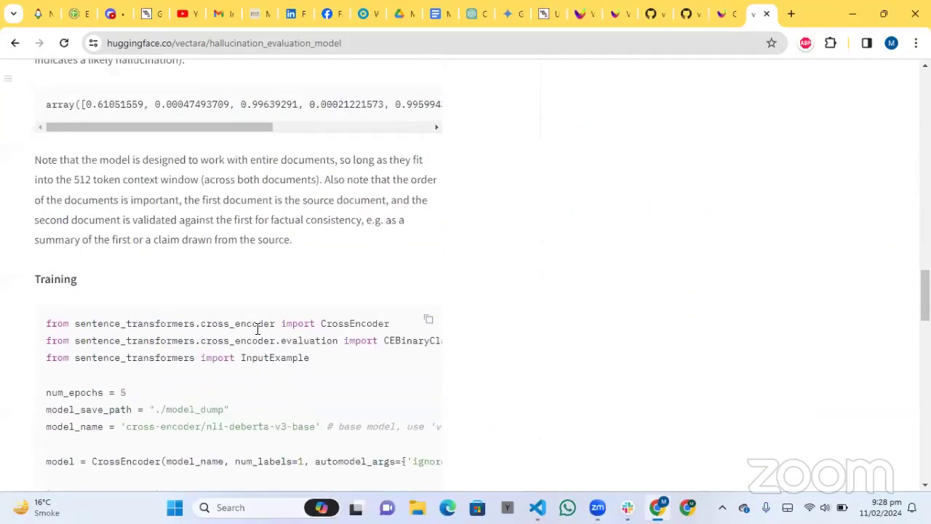
{"action": "scroll", "coordinate": [256, 333], "scroll_direction": "up", "scroll_amount": 20}
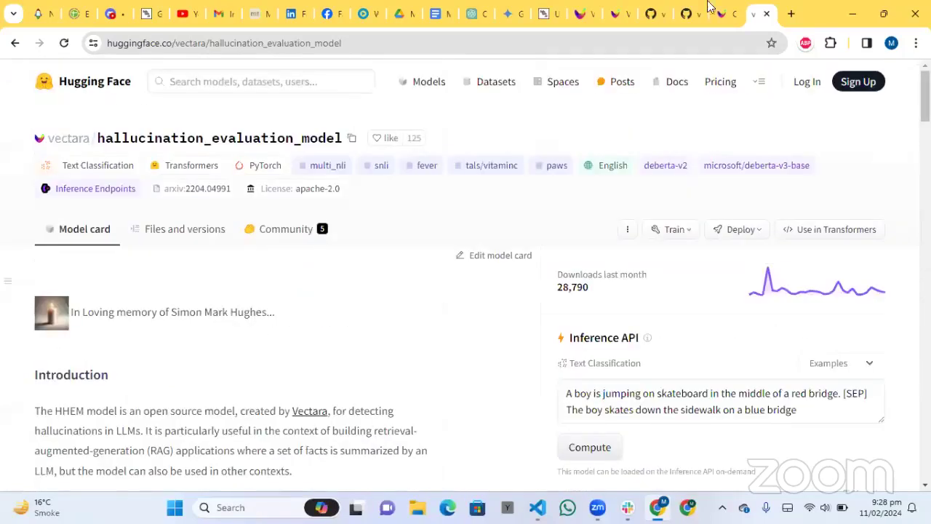
- Repeat the "vectara hallucination model" search in another new tab and show the vectara/hallucination-leaderboard repository on GitHub
{"action": "left_click", "coordinate": [791, 13]}
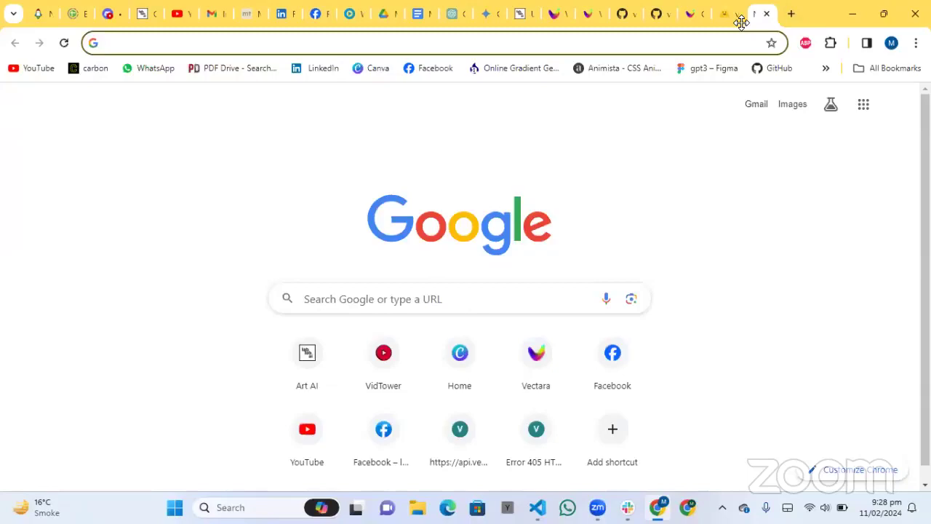
{"action": "left_click", "coordinate": [350, 41]}
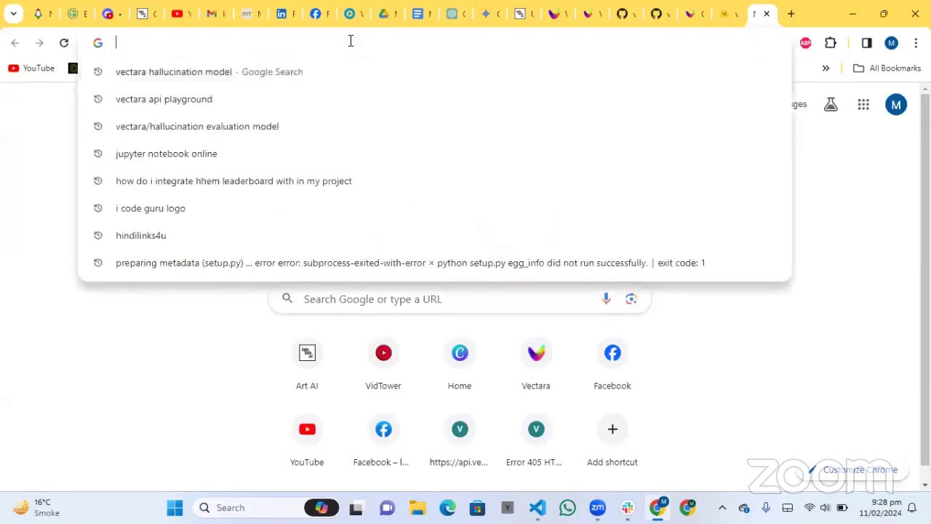
{"action": "type", "text": "vec"}
{"action": "key", "text": "Down"}
{"action": "key", "text": "Return"}
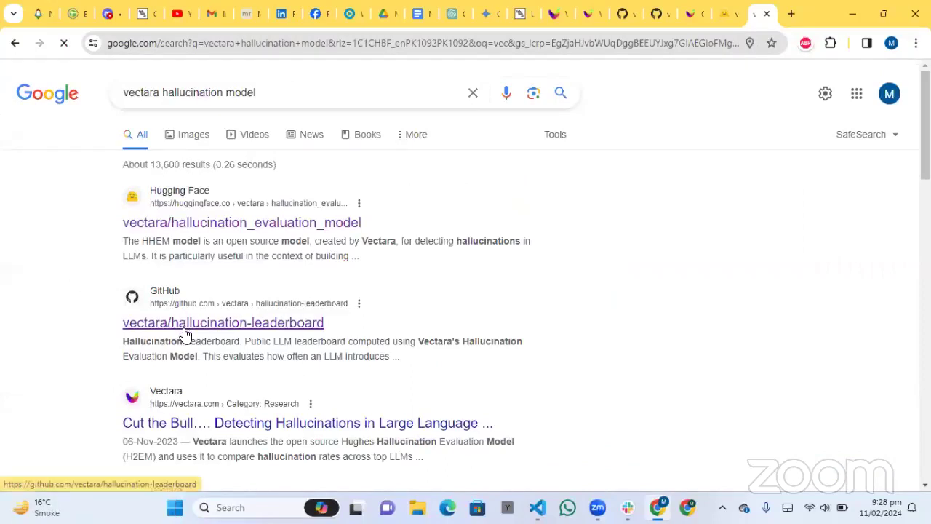
{"action": "left_click", "coordinate": [262, 320]}
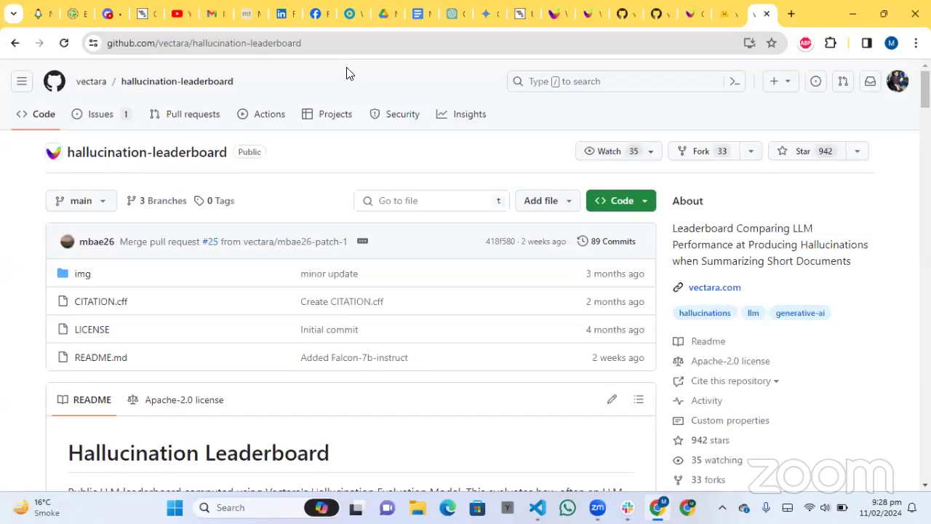
- Examine the Hallucination Leaderboard introduction and model comparison table in the repository's README
{"action": "scroll", "coordinate": [346, 73], "scroll_direction": "down", "scroll_amount": 7}
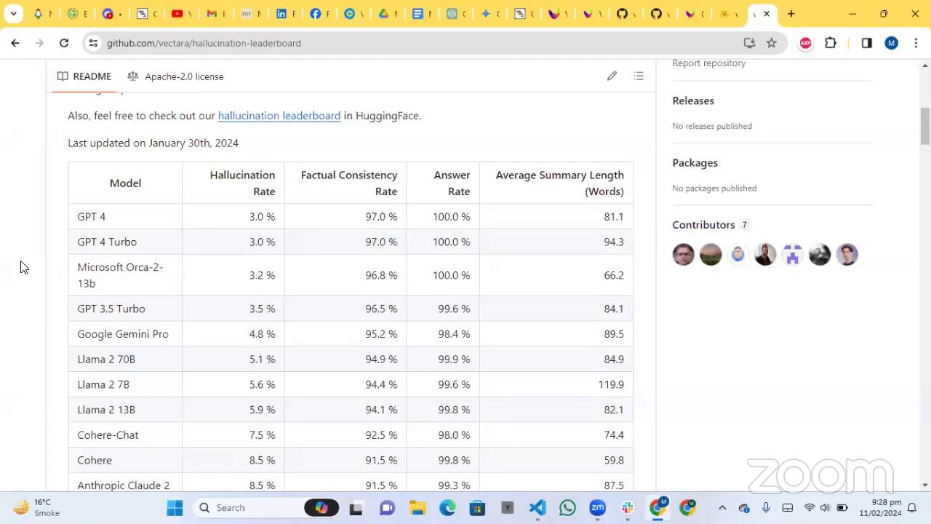
{"action": "scroll", "coordinate": [21, 267], "scroll_direction": "down", "scroll_amount": 1}
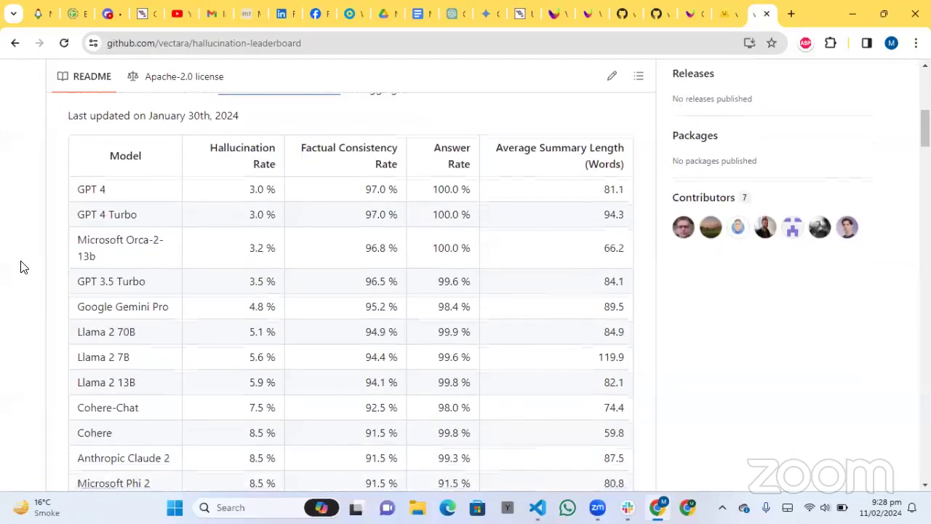
{"action": "scroll", "coordinate": [22, 267], "scroll_direction": "down", "scroll_amount": 1}
{"action": "scroll", "coordinate": [22, 267], "scroll_direction": "up", "scroll_amount": 4}
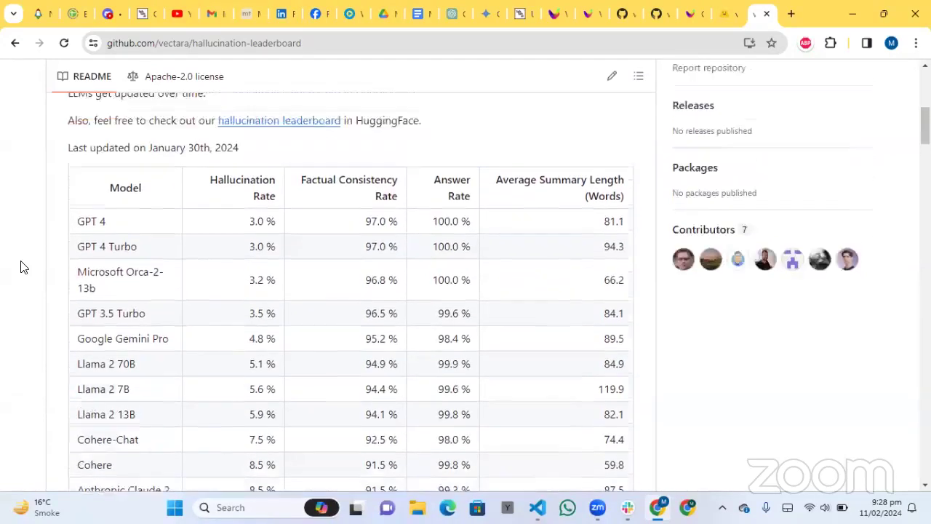
{"action": "scroll", "coordinate": [21, 267], "scroll_direction": "down", "scroll_amount": 1}
{"action": "scroll", "coordinate": [22, 267], "scroll_direction": "down", "scroll_amount": 4}
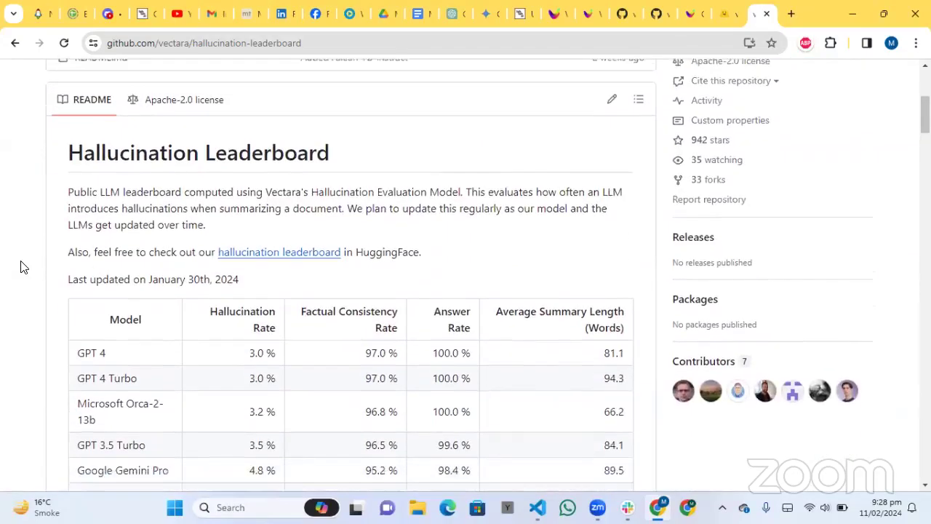
{"action": "scroll", "coordinate": [22, 267], "scroll_direction": "up", "scroll_amount": 1}
{"action": "scroll", "coordinate": [22, 267], "scroll_direction": "up", "scroll_amount": 1}
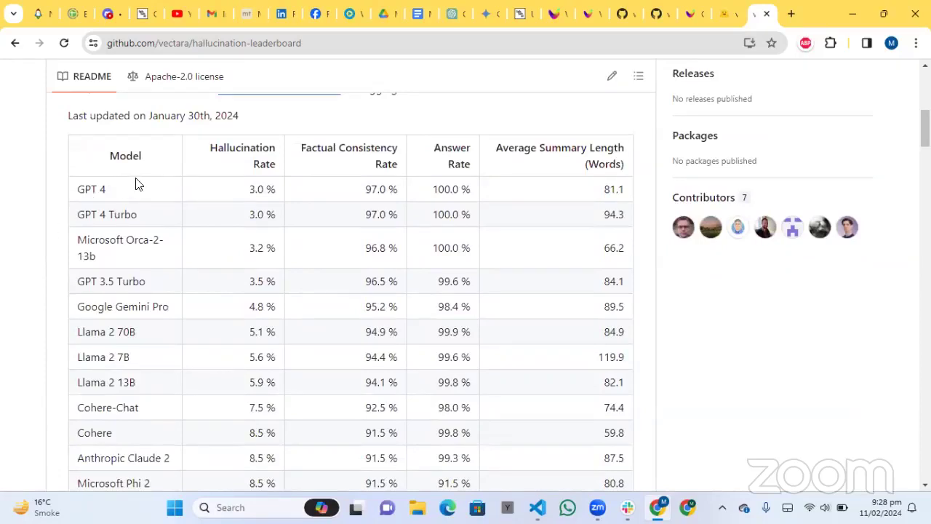
- Highlight GPT 4's name, hallucination rate and factual consistency rate in the leaderboard, along with the Factual Consistency Rate heading
{"action": "left_click_drag", "start_coordinate": [106, 190], "coordinate": [94, 189]}
{"action": "left_click_drag", "start_coordinate": [250, 189], "coordinate": [276, 195]}
{"action": "left_click", "coordinate": [275, 190]}
{"action": "left_click_drag", "start_coordinate": [311, 148], "coordinate": [396, 149]}
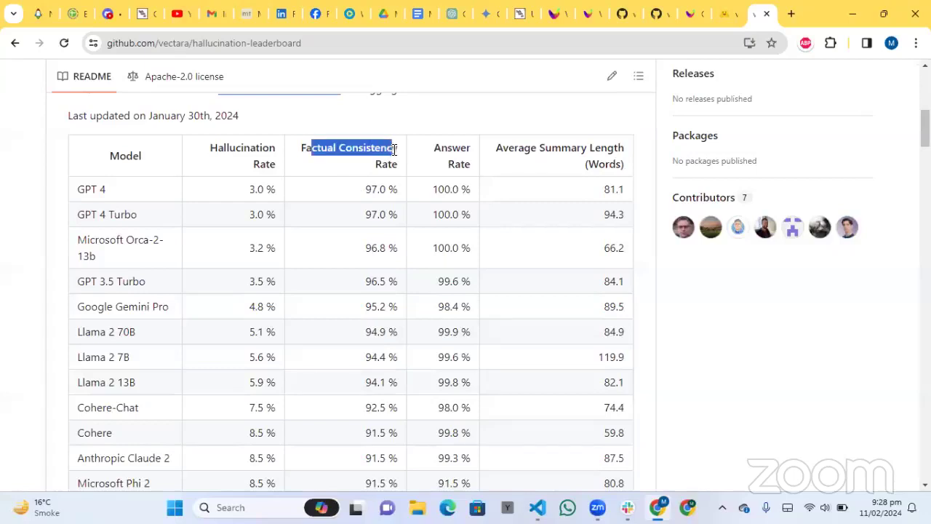
{"action": "left_click", "coordinate": [394, 149]}
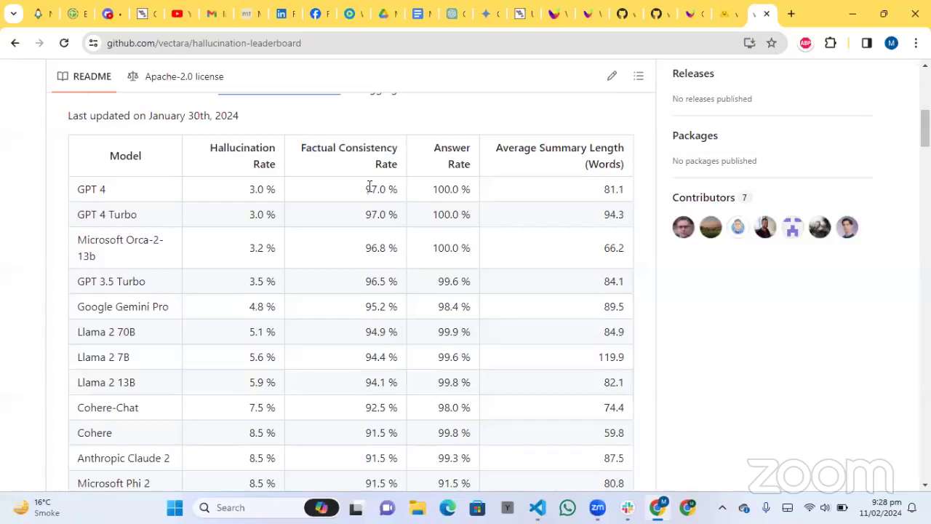
{"action": "left_click_drag", "start_coordinate": [361, 190], "coordinate": [391, 192]}
{"action": "left_click_drag", "start_coordinate": [247, 190], "coordinate": [270, 190]}
{"action": "left_click", "coordinate": [270, 189]}
- Look through the leaderboard rows below GPT 4 to compare the other models' rates
{"action": "scroll", "coordinate": [55, 240], "scroll_direction": "down", "scroll_amount": 3}
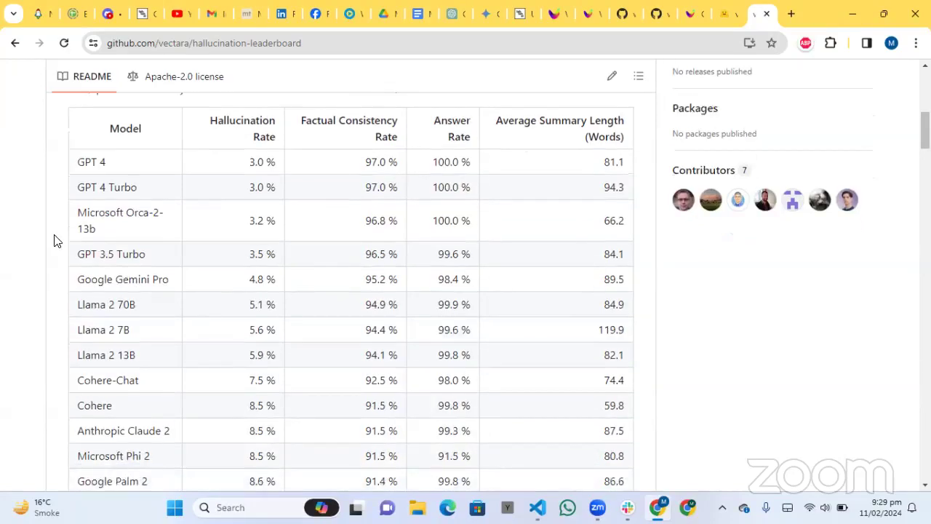
{"action": "scroll", "coordinate": [54, 241], "scroll_direction": "up", "scroll_amount": 1}
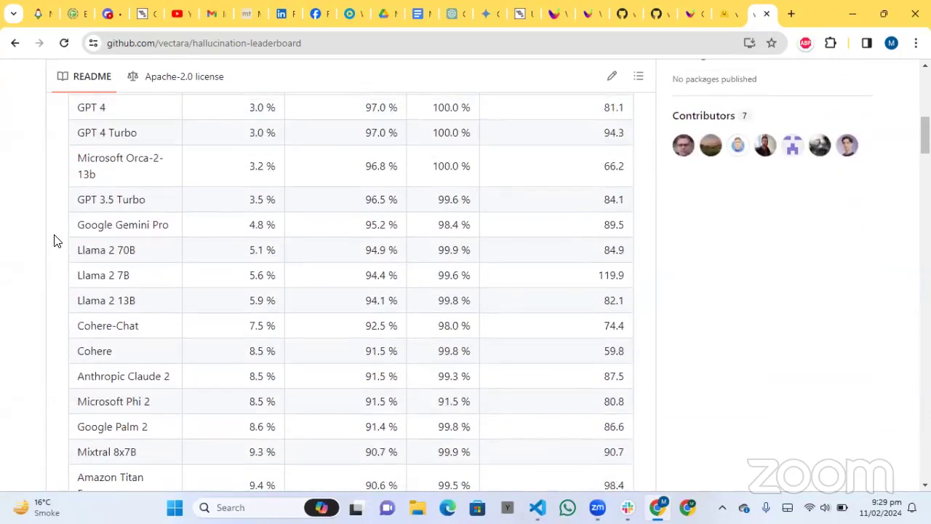
{"action": "scroll", "coordinate": [55, 241], "scroll_direction": "up", "scroll_amount": 1}
{"action": "scroll", "coordinate": [55, 240], "scroll_direction": "down", "scroll_amount": 1}
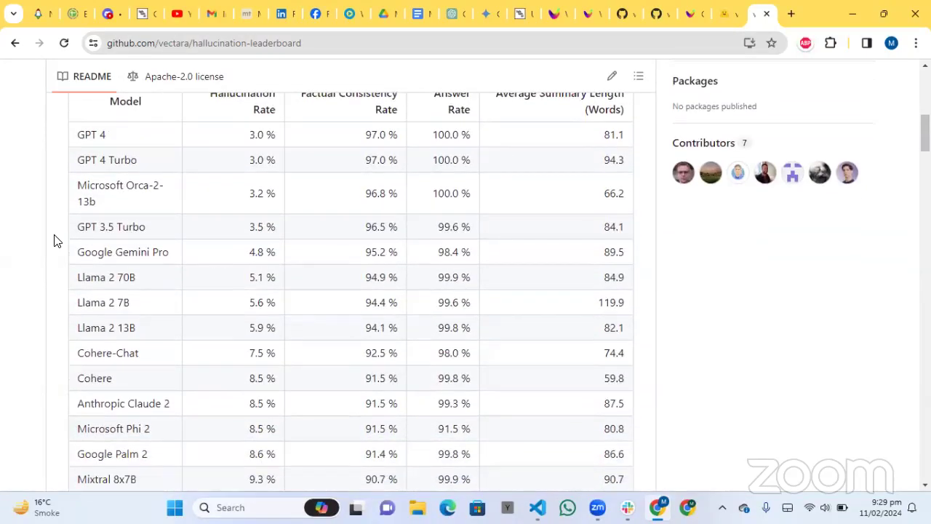
- Highlight the tiiuae falcon-7b-instruct name and its factual consistency rate in the last row of the leaderboard table
{"action": "scroll", "coordinate": [54, 241], "scroll_direction": "down", "scroll_amount": 5}
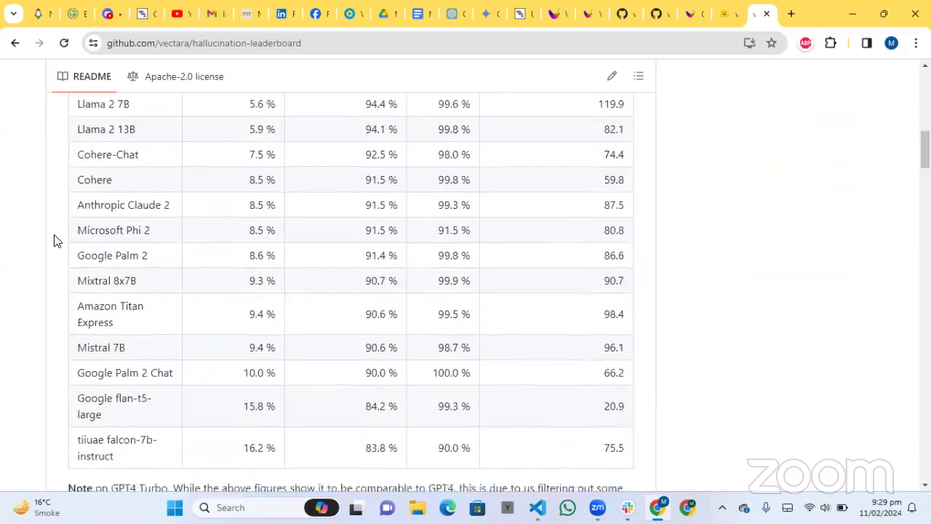
{"action": "scroll", "coordinate": [55, 241], "scroll_direction": "up", "scroll_amount": 1}
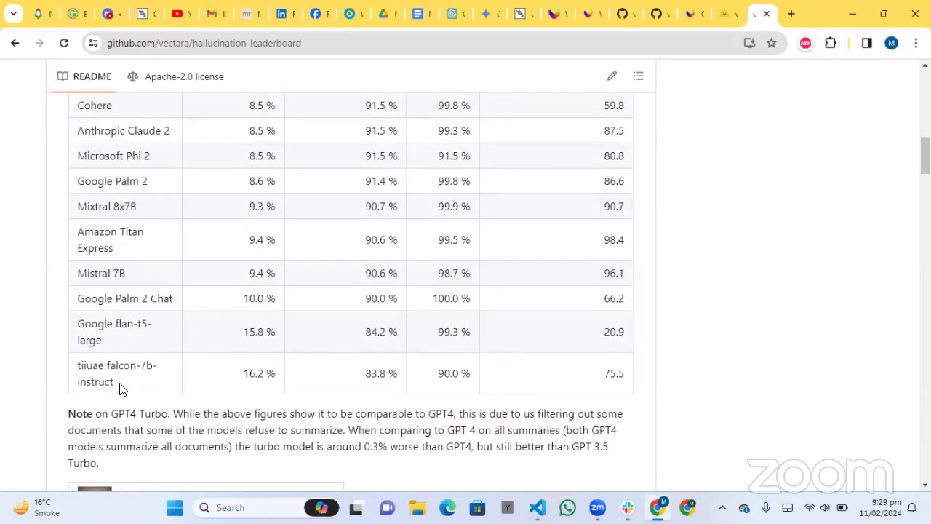
{"action": "left_click_drag", "start_coordinate": [120, 385], "coordinate": [81, 366]}
{"action": "left_click", "coordinate": [75, 365]}
{"action": "left_click_drag", "start_coordinate": [362, 376], "coordinate": [405, 378]}
{"action": "left_click", "coordinate": [405, 379]}
- Look through the README's Model, Data, Prior Research, Methodology and API Integration Details sections, and return to the start of the repository page
{"action": "scroll", "coordinate": [57, 296], "scroll_direction": "down", "scroll_amount": 3}
{"action": "scroll", "coordinate": [56, 297], "scroll_direction": "down", "scroll_amount": 5}
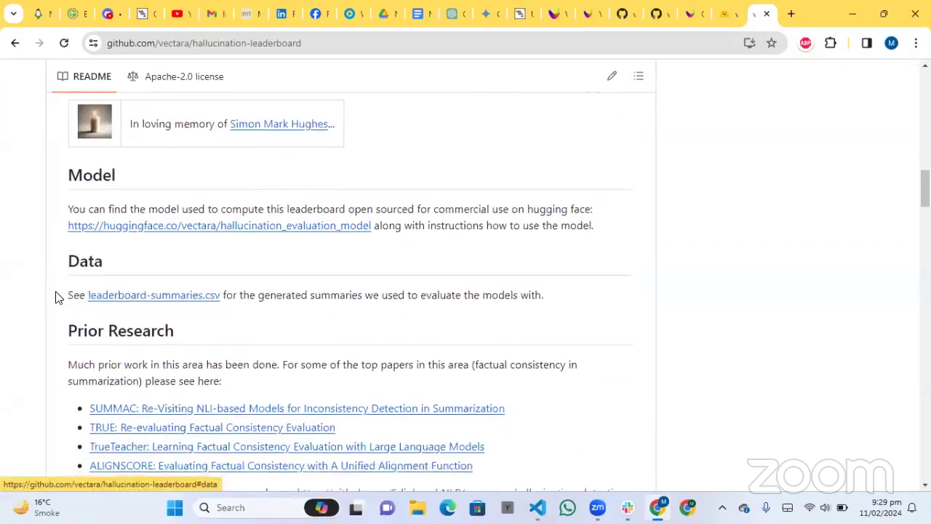
{"action": "scroll", "coordinate": [53, 298], "scroll_direction": "down", "scroll_amount": 6}
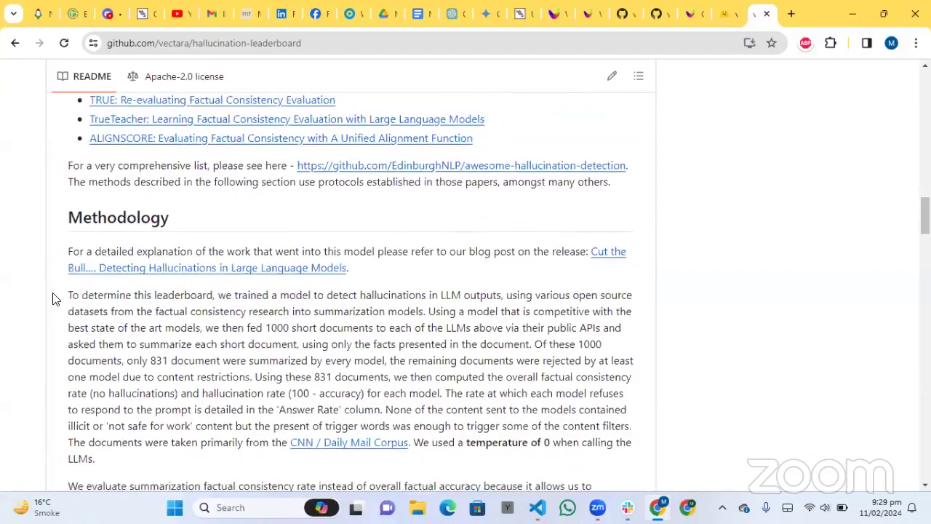
{"action": "scroll", "coordinate": [52, 298], "scroll_direction": "up", "scroll_amount": 4}
{"action": "scroll", "coordinate": [52, 298], "scroll_direction": "up", "scroll_amount": 12}
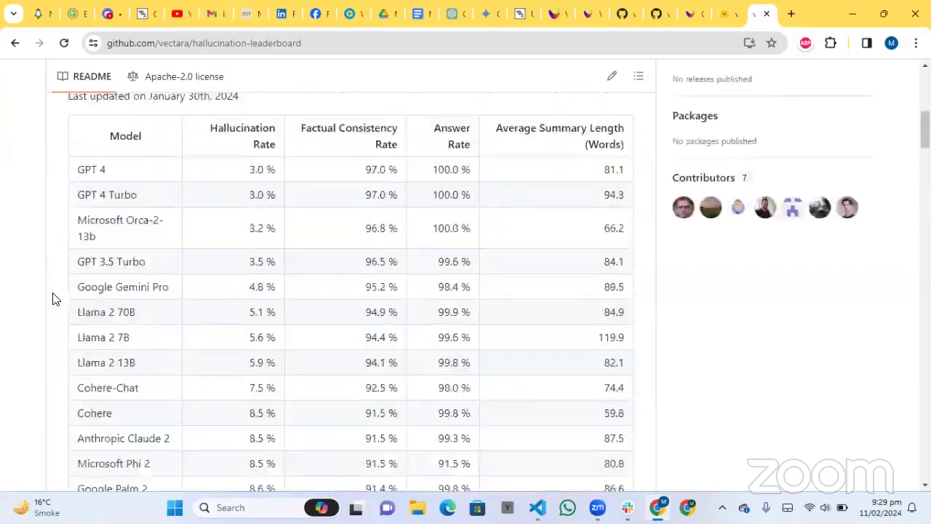
{"action": "scroll", "coordinate": [54, 299], "scroll_direction": "down", "scroll_amount": 12}
{"action": "scroll", "coordinate": [55, 298], "scroll_direction": "down", "scroll_amount": 7}
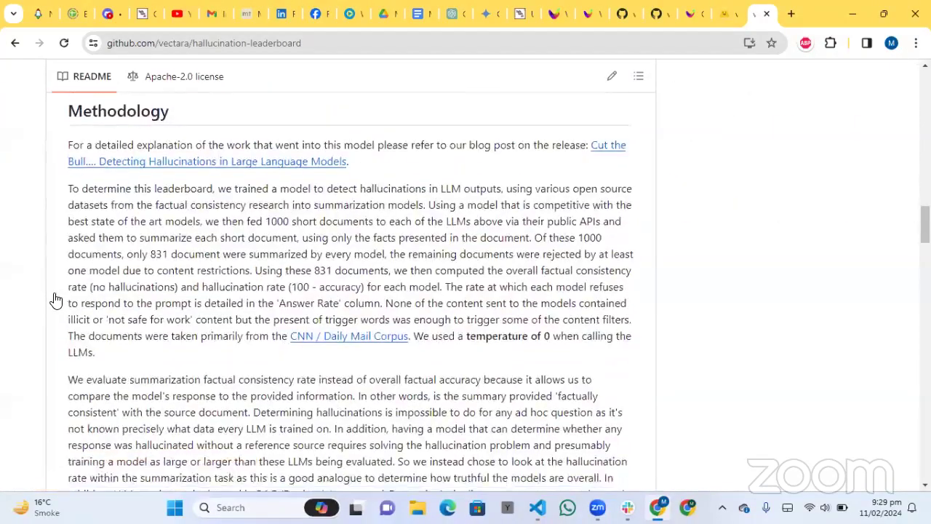
{"action": "scroll", "coordinate": [52, 298], "scroll_direction": "down", "scroll_amount": 1}
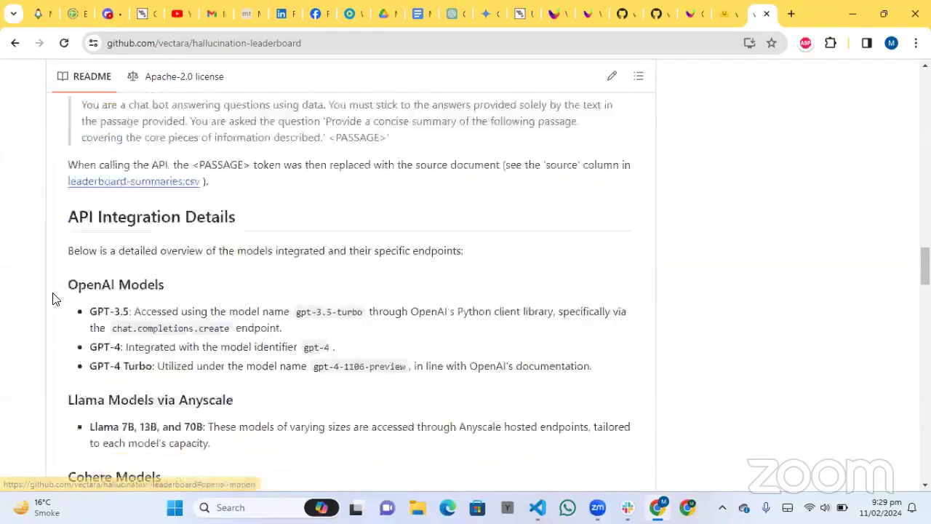
{"action": "scroll", "coordinate": [52, 298], "scroll_direction": "up", "scroll_amount": 15}
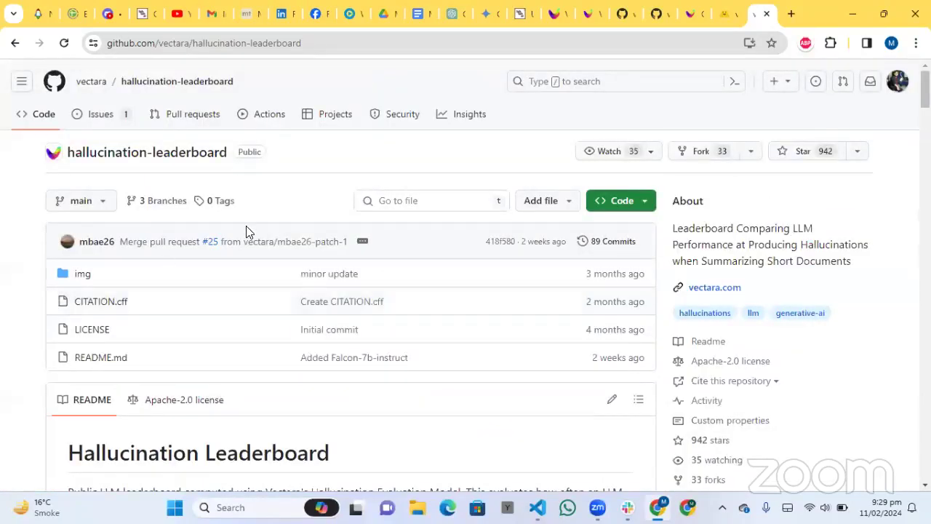
- Return to the hallucination_evaluation_model page on Hugging Face and look through its model card from Introduction to Performance and LLM Hallucination Leaderboard
{"action": "left_click", "coordinate": [728, 13]}
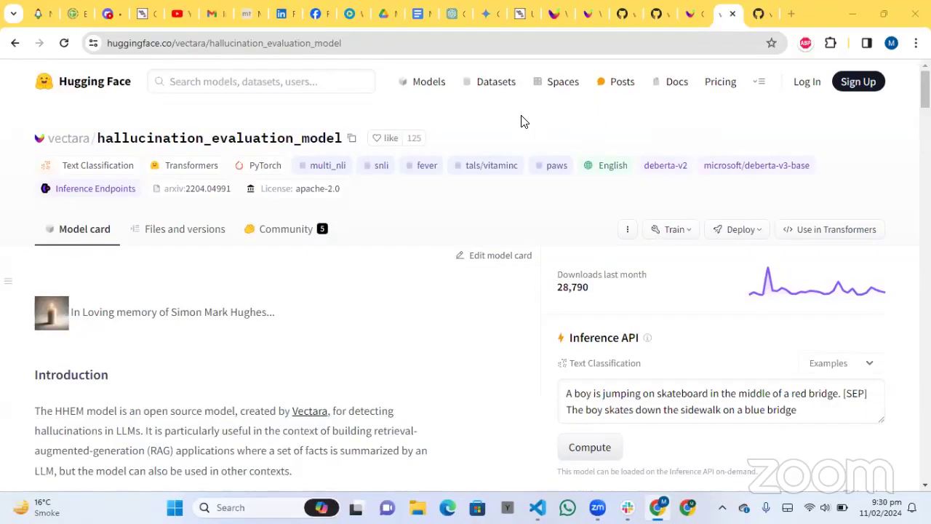
{"action": "scroll", "coordinate": [264, 302], "scroll_direction": "down", "scroll_amount": 2}
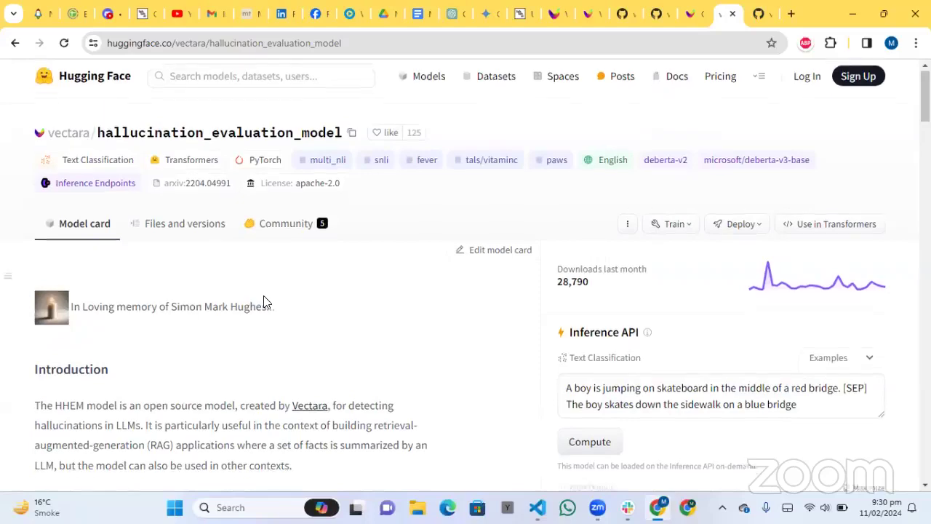
{"action": "scroll", "coordinate": [264, 303], "scroll_direction": "down", "scroll_amount": 3}
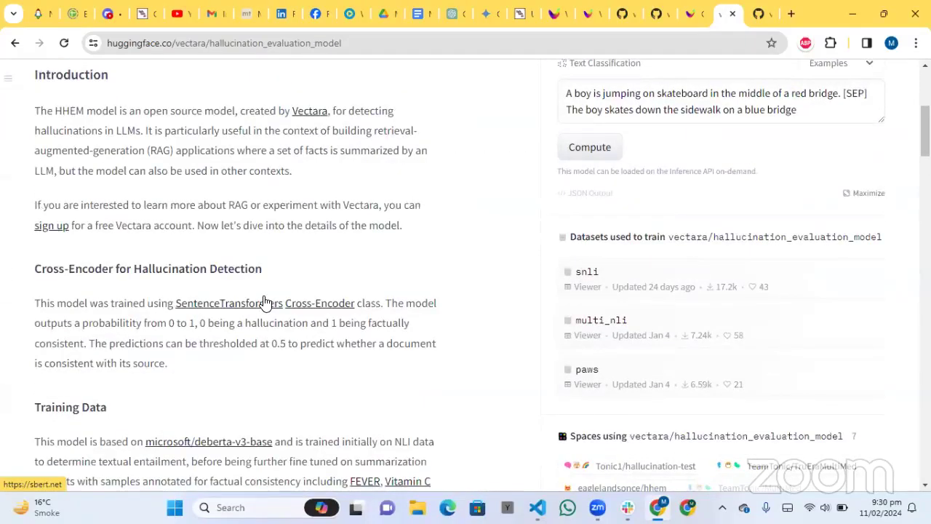
{"action": "scroll", "coordinate": [441, 168], "scroll_direction": "up", "scroll_amount": 4}
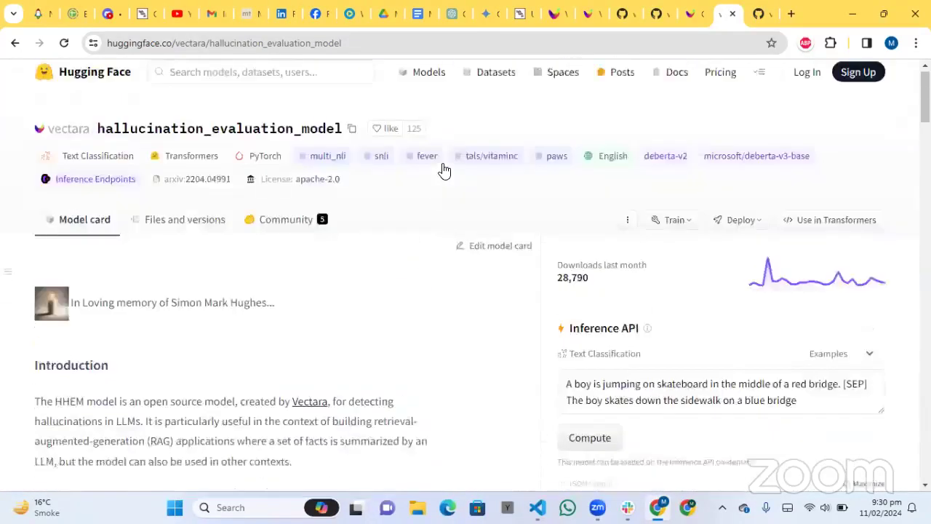
{"action": "scroll", "coordinate": [412, 322], "scroll_direction": "down", "scroll_amount": 1}
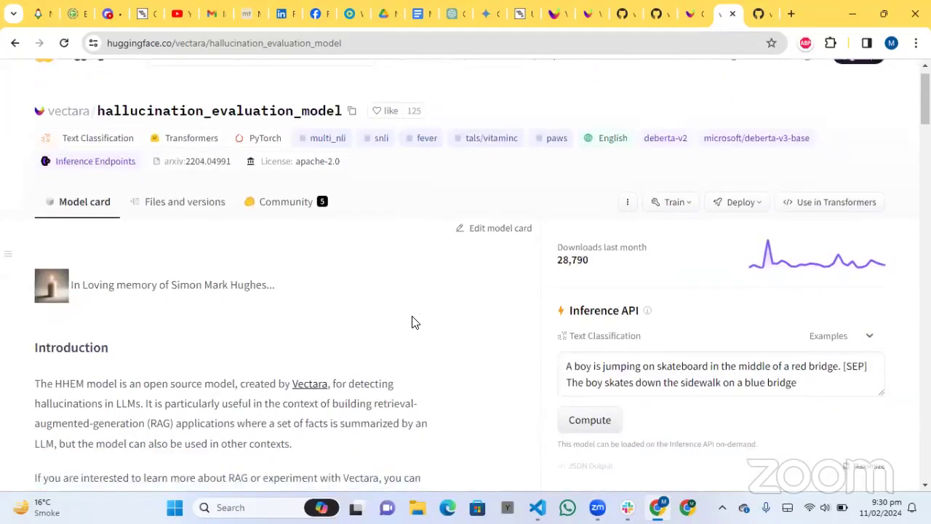
{"action": "scroll", "coordinate": [412, 322], "scroll_direction": "down", "scroll_amount": 6}
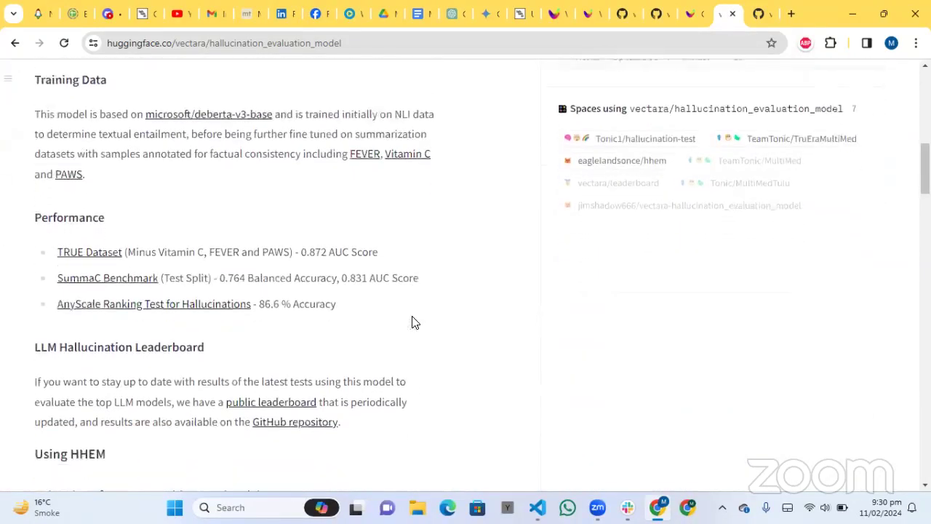
{"action": "scroll", "coordinate": [412, 323], "scroll_direction": "down", "scroll_amount": 2}
{"action": "scroll", "coordinate": [411, 323], "scroll_direction": "up", "scroll_amount": 4}
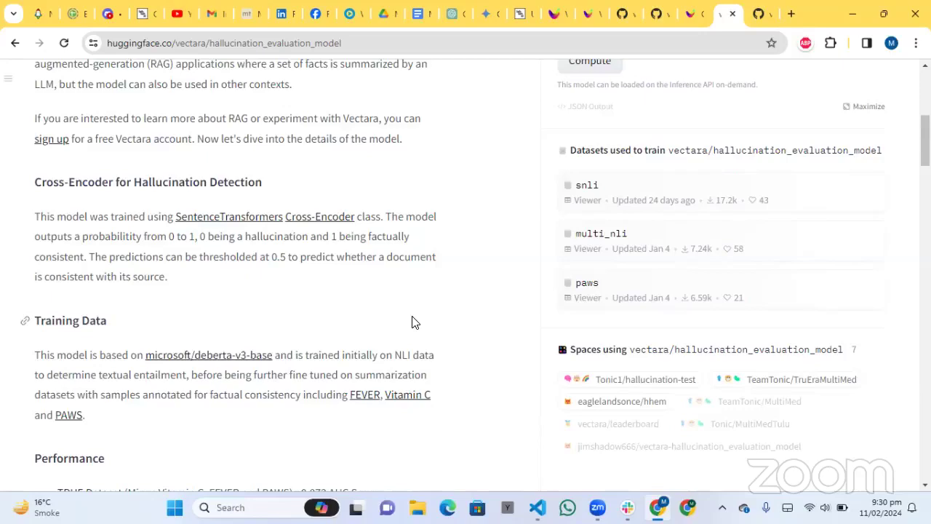
{"action": "scroll", "coordinate": [411, 322], "scroll_direction": "up", "scroll_amount": 4}
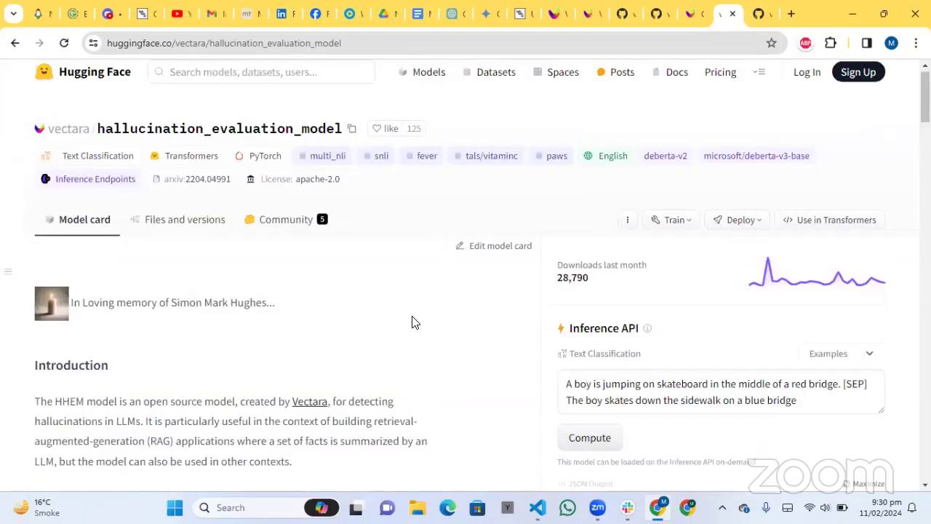
- Highlight "Cross-Encoder" in the model card's "Cross-Encoder for Hallucination Detection" heading and show the section's description
{"action": "scroll", "coordinate": [412, 322], "scroll_direction": "down", "scroll_amount": 3}
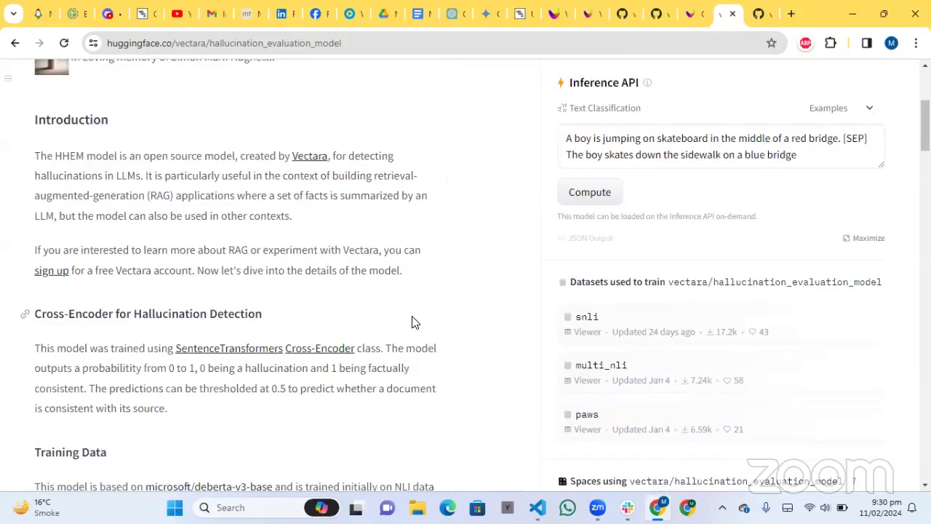
{"action": "scroll", "coordinate": [411, 322], "scroll_direction": "down", "scroll_amount": 1}
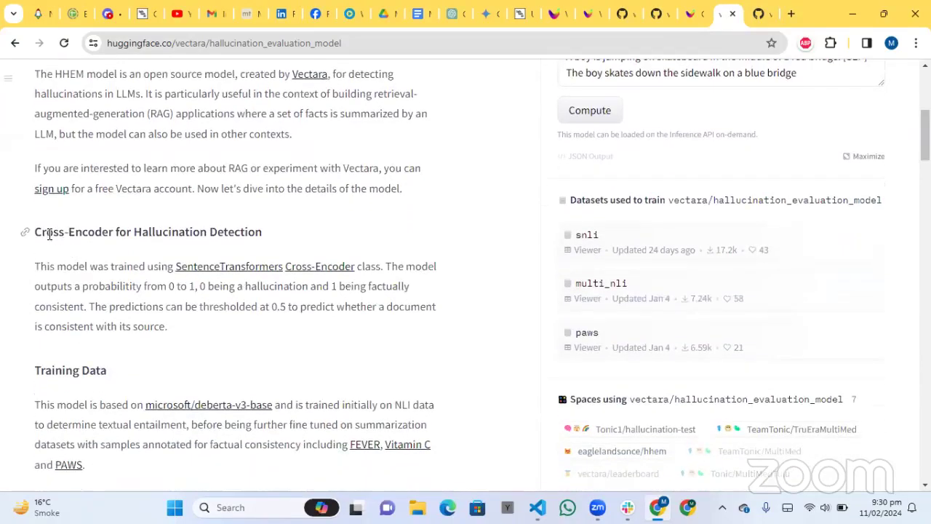
{"action": "left_click_drag", "start_coordinate": [38, 231], "coordinate": [114, 231]}
{"action": "left_click", "coordinate": [115, 232]}
{"action": "scroll", "coordinate": [125, 246], "scroll_direction": "down", "scroll_amount": 1}
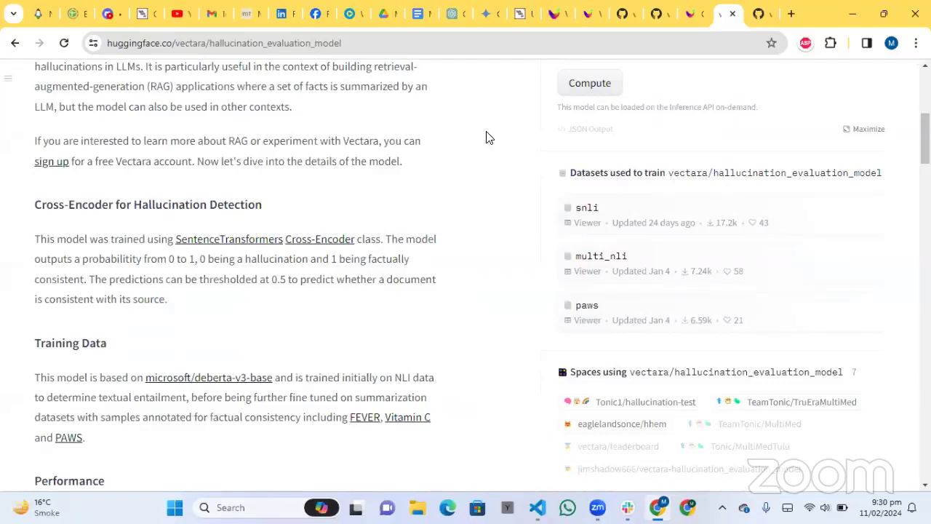
- Search Google for "cross encoder" in a new tab and show the Bi-Encoder vs. Cross-Encoder diagram on the Sentence-Transformers Cross-Encoders page
{"action": "left_click", "coordinate": [791, 13]}
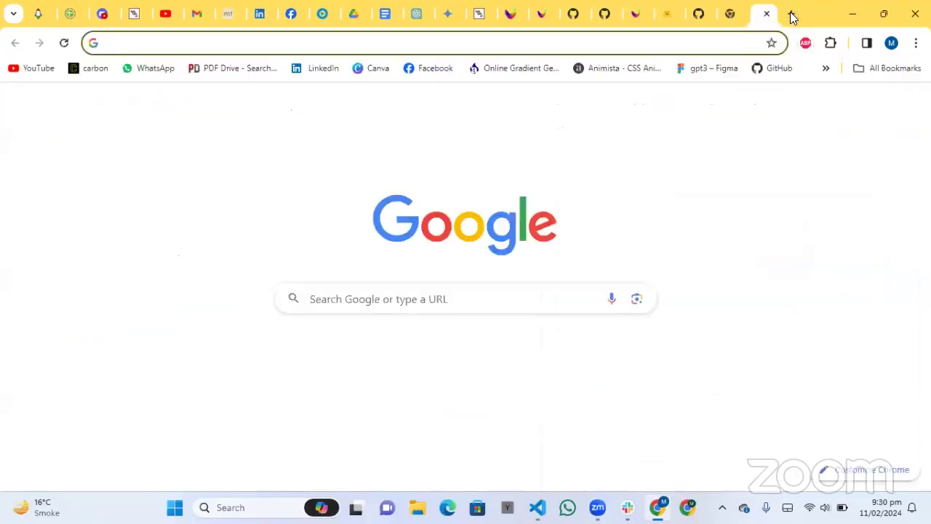
{"action": "type", "text": "cor"}
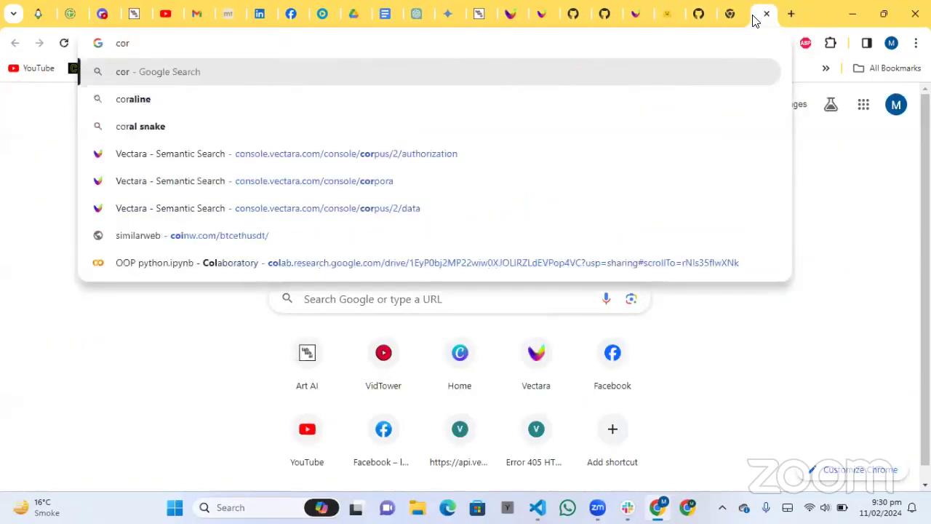
{"action": "key", "text": "BackSpace"}
{"action": "key", "text": "BackSpace"}
{"action": "type", "text": "ross end"}
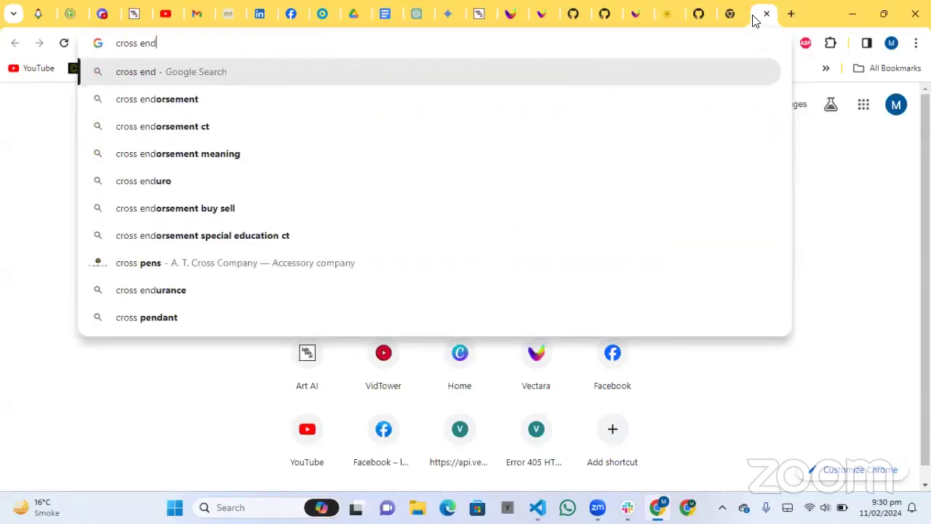
{"action": "key", "text": "BackSpace"}
{"action": "type", "text": "cod"}
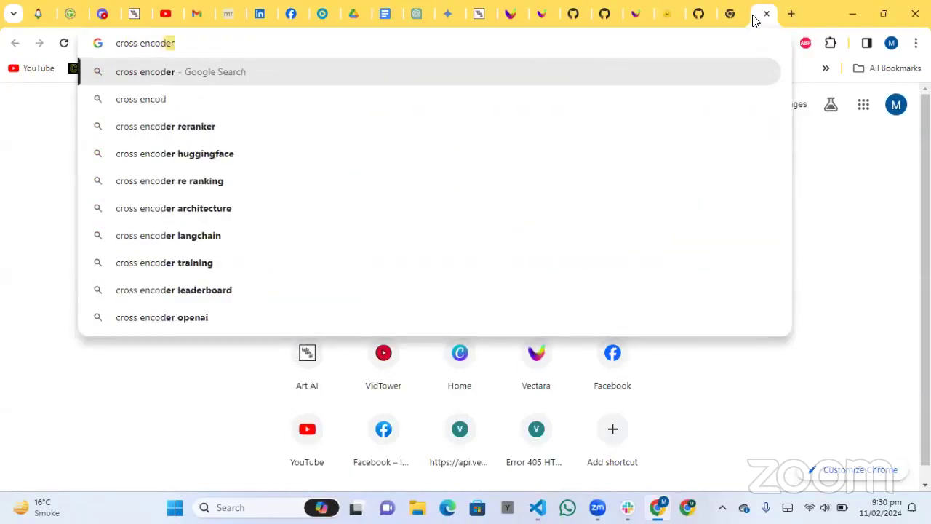
{"action": "key", "text": "Return"}
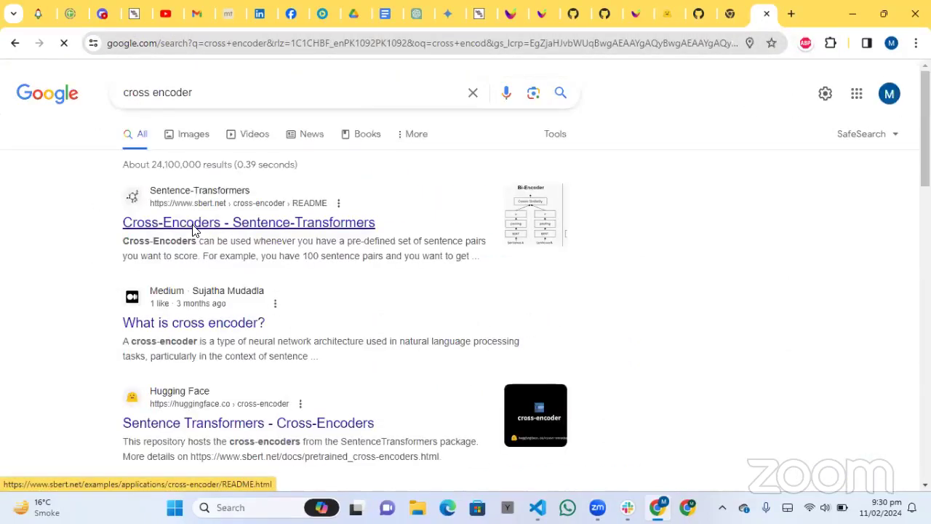
{"action": "left_click", "coordinate": [195, 230]}
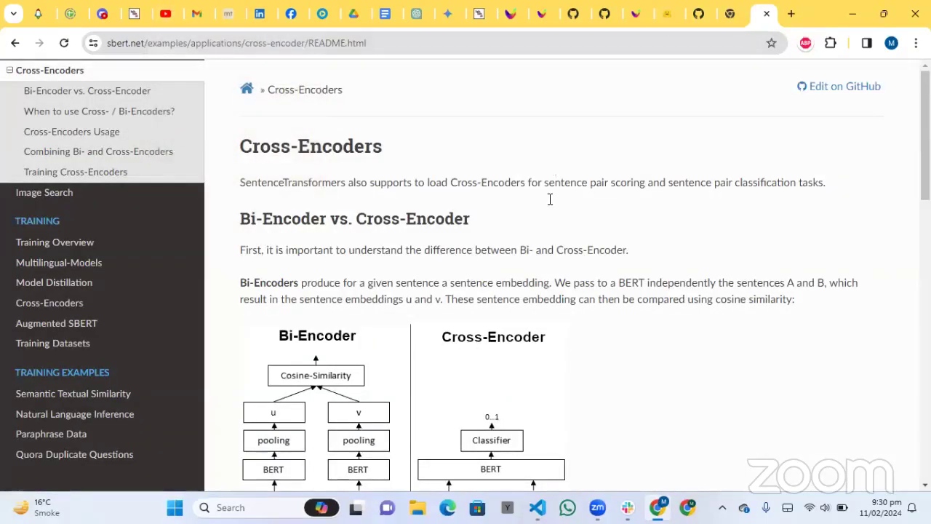
{"action": "scroll", "coordinate": [548, 201], "scroll_direction": "down", "scroll_amount": 3}
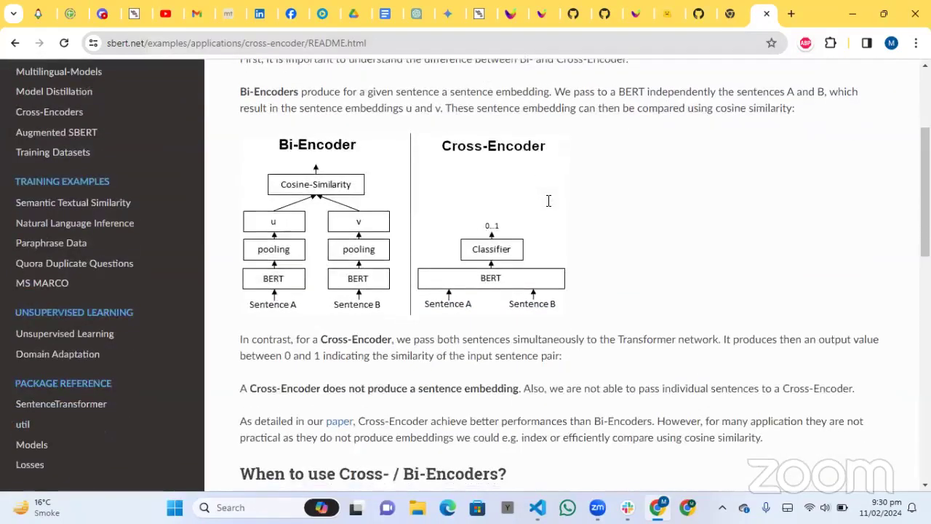